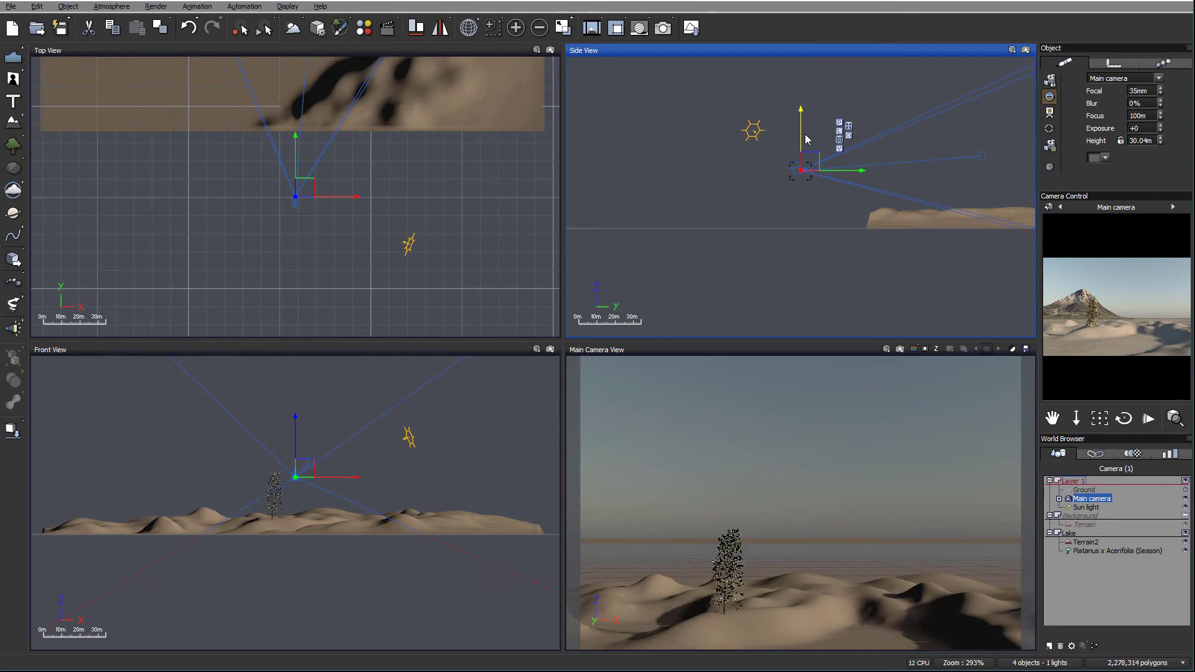
Move the main camera back and up to a height of about 71.7 m, angled down over the terrain and tree.
{"action": "left_click_drag", "start_coordinate": [1100, 417], "coordinate": [1100, 455]}
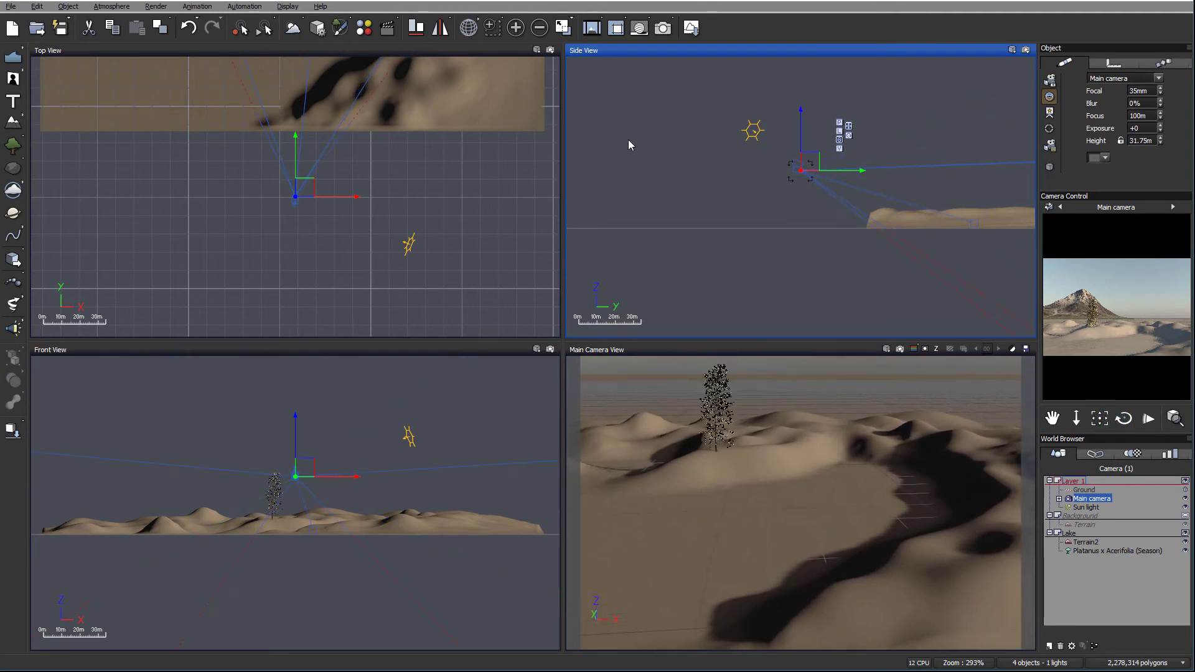
{"action": "left_click_drag", "start_coordinate": [781, 144], "coordinate": [745, 114]}
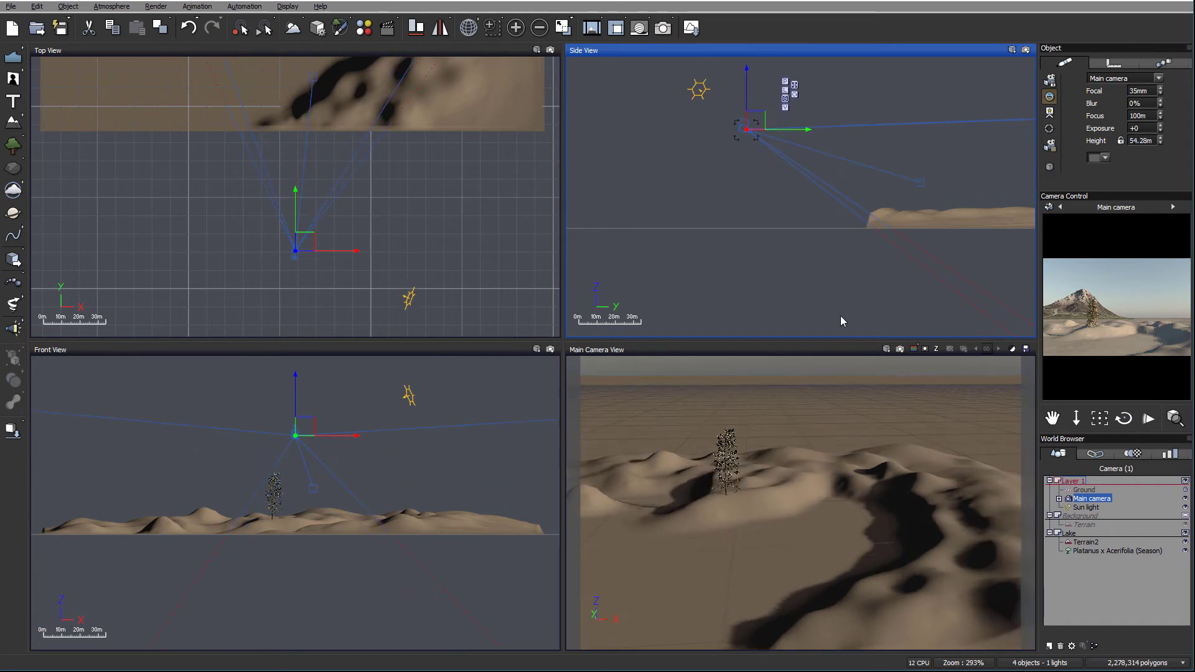
{"action": "left_click_drag", "start_coordinate": [1104, 423], "coordinate": [1104, 437]}
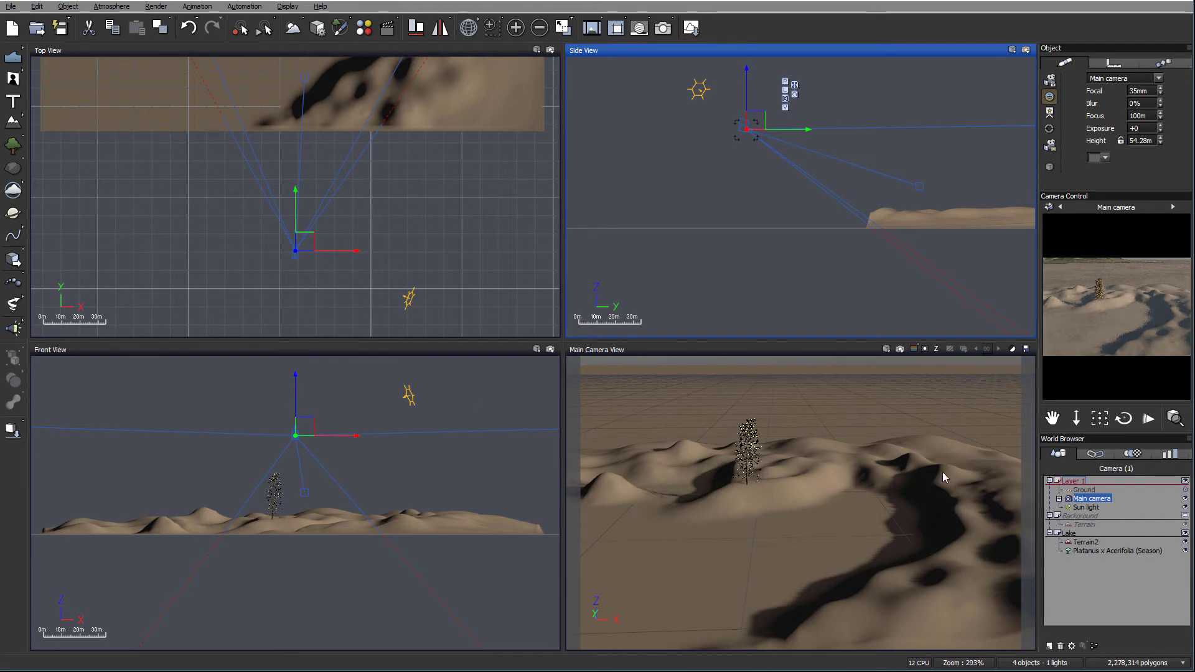
{"action": "left_click_drag", "start_coordinate": [908, 543], "coordinate": [911, 537]}
{"action": "scroll", "coordinate": [911, 536], "scroll_direction": "down", "scroll_amount": 5}
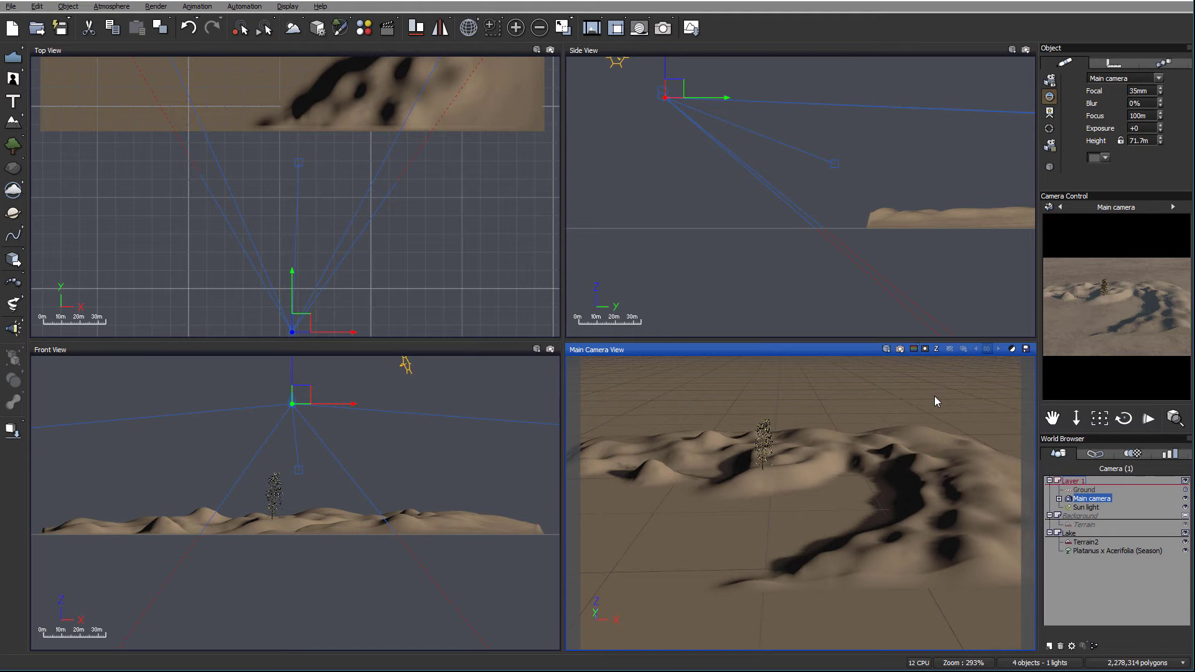
Add a cube primitive and place it in the lake basin in front of the tree.
{"action": "left_click", "coordinate": [16, 77]}
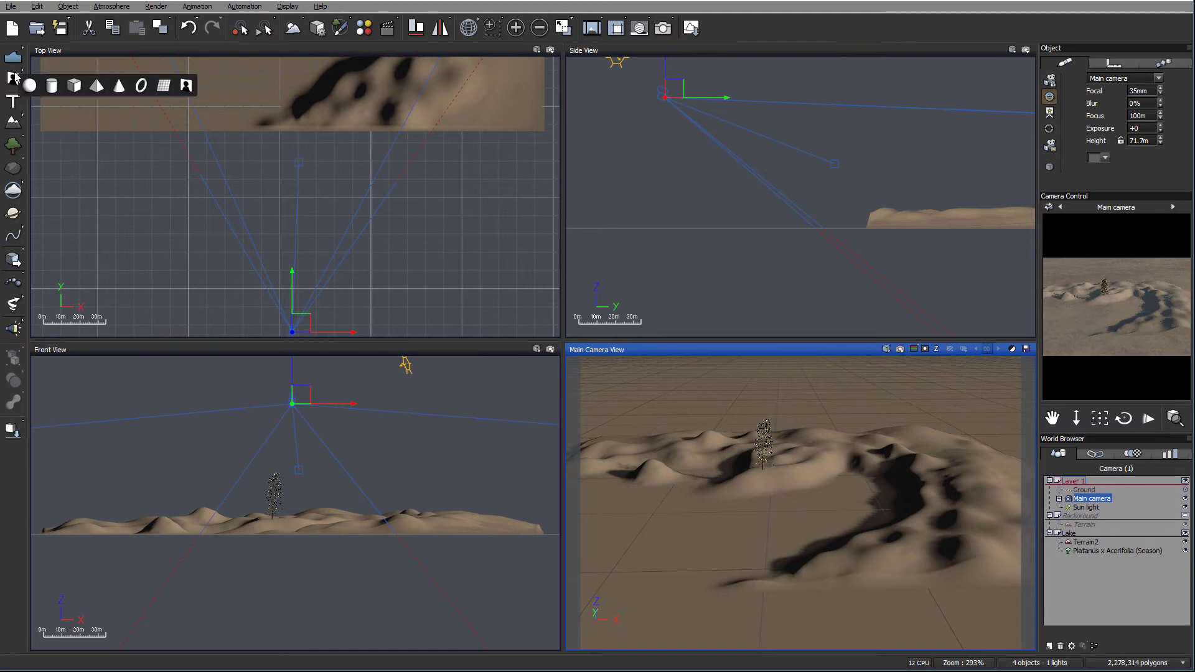
{"action": "left_click", "coordinate": [72, 85]}
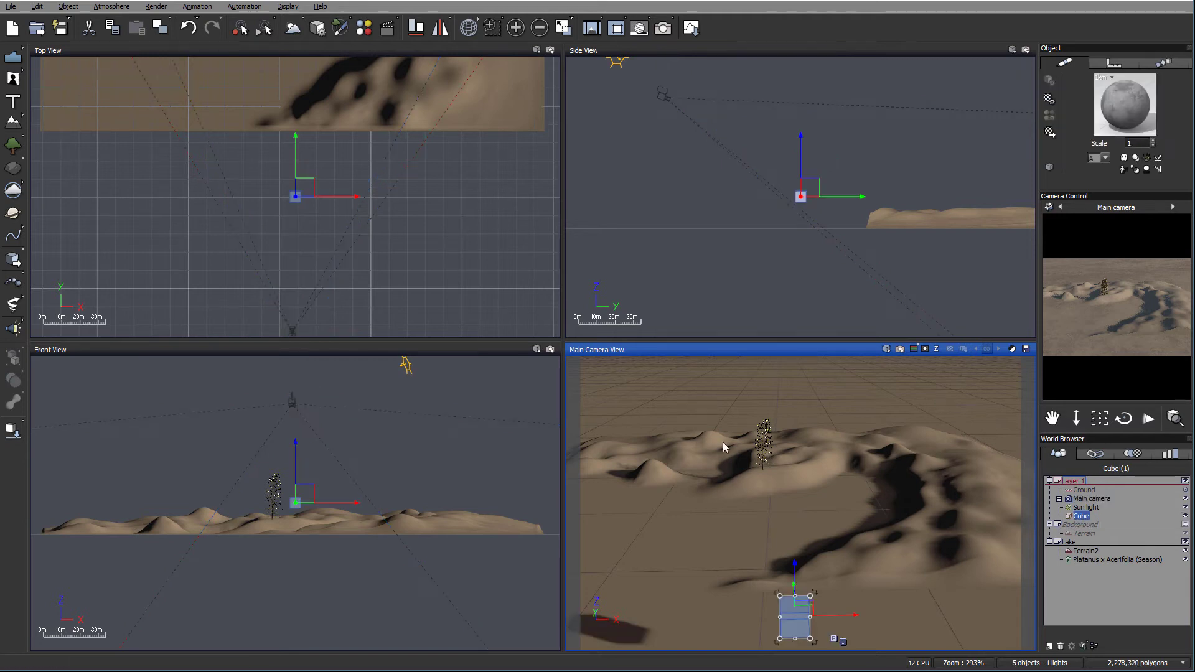
{"action": "left_click_drag", "start_coordinate": [801, 196], "coordinate": [996, 202]}
{"action": "key", "text": "c"}
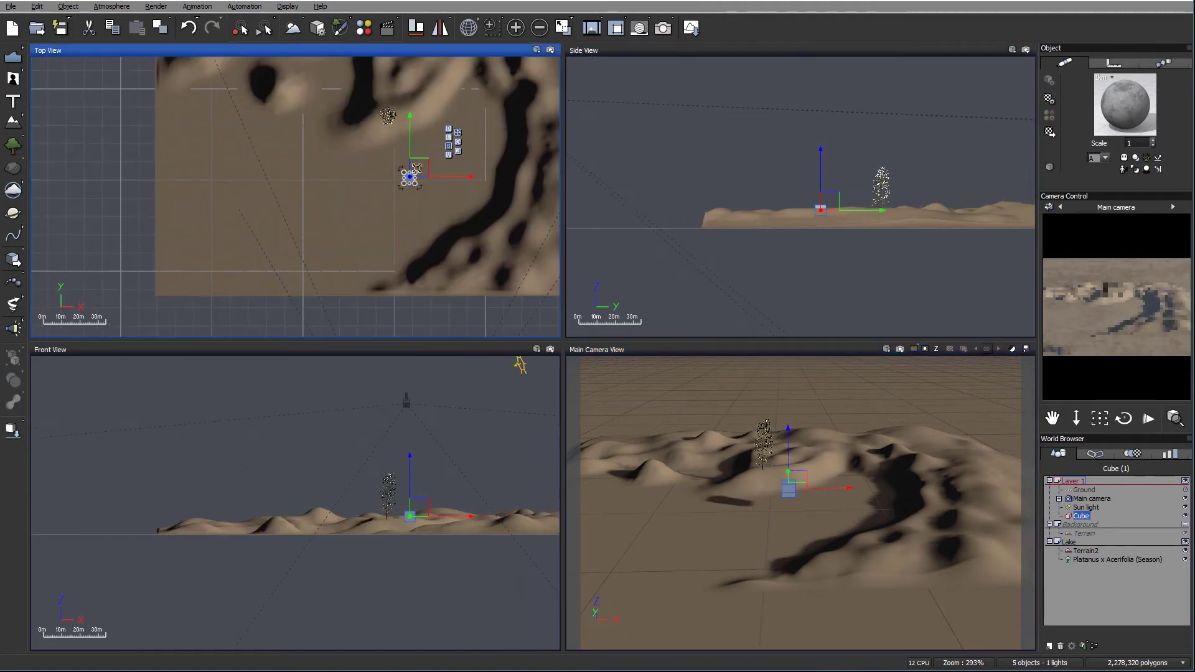
Stretch the cube into a wide flat slab covering the lake basin and lower it until the shoreline emerges around it.
{"action": "left_click_drag", "start_coordinate": [402, 178], "coordinate": [99, 181]}
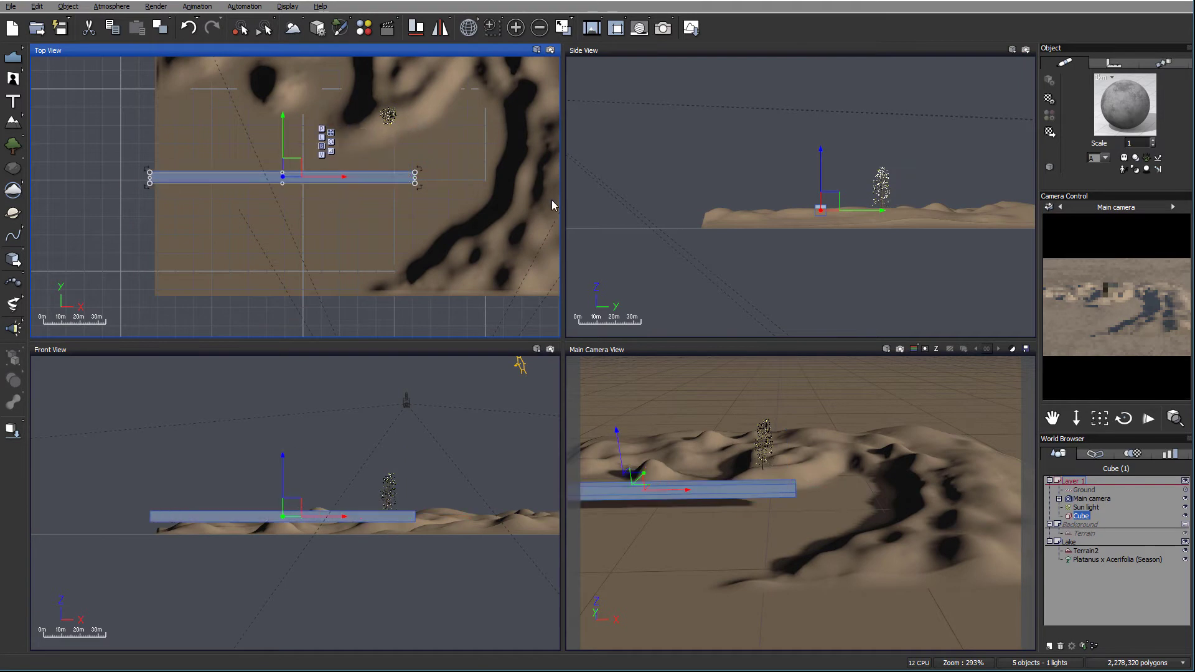
{"action": "right_click_drag", "start_coordinate": [543, 200], "coordinate": [449, 186]}
{"action": "left_click_drag", "start_coordinate": [321, 165], "coordinate": [464, 169]}
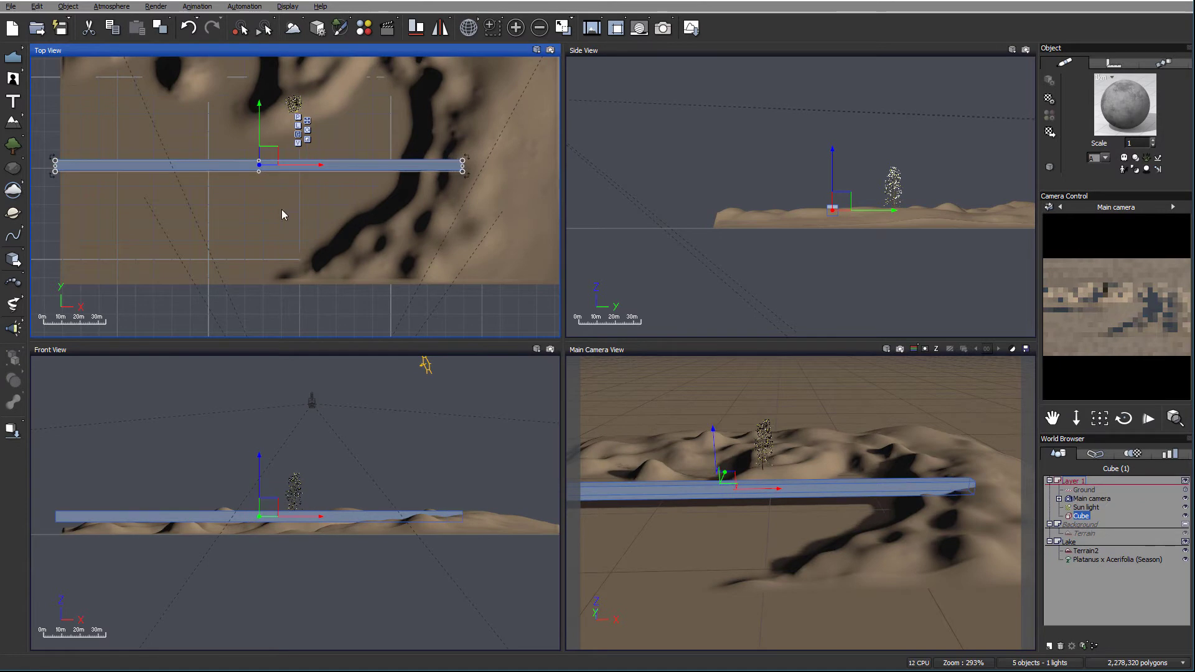
{"action": "right_click_drag", "start_coordinate": [311, 202], "coordinate": [405, 297]}
{"action": "left_click_drag", "start_coordinate": [374, 246], "coordinate": [372, 95]}
{"action": "right_click_drag", "start_coordinate": [372, 261], "coordinate": [330, 134]}
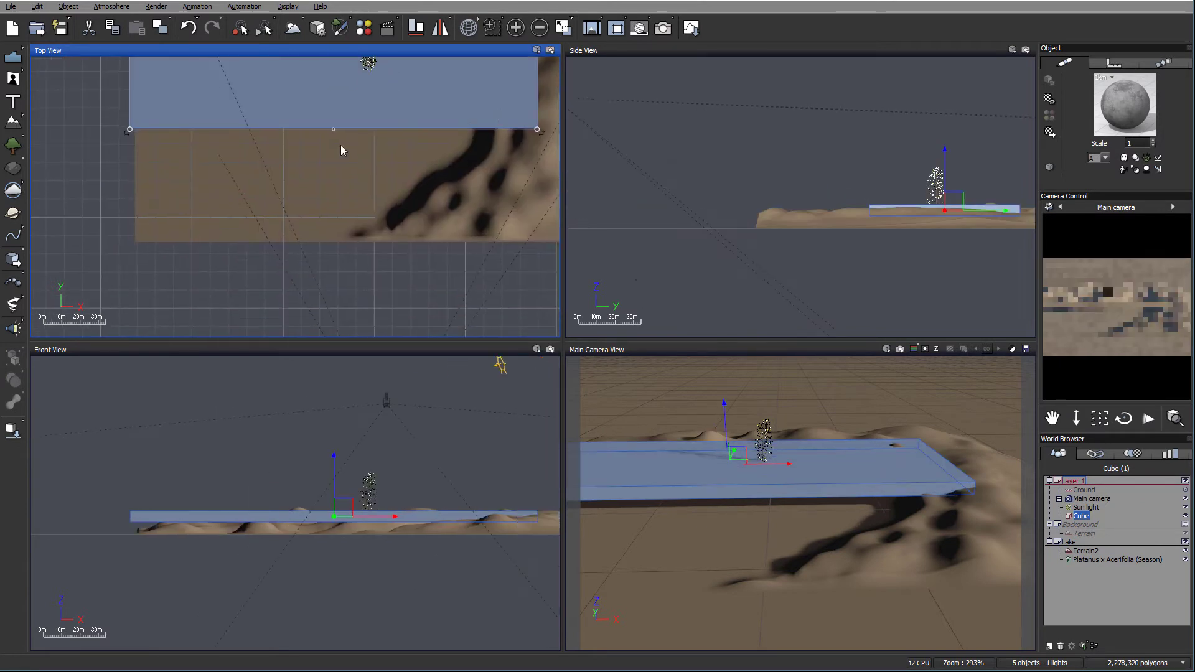
{"action": "left_click_drag", "start_coordinate": [331, 132], "coordinate": [331, 247]}
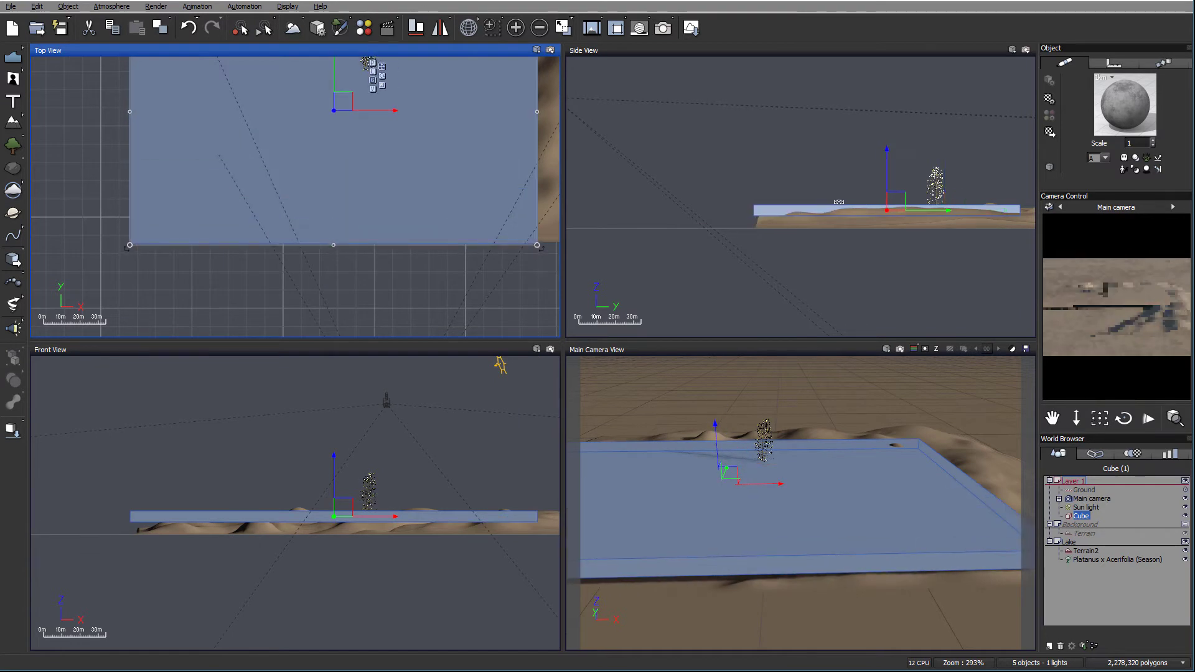
{"action": "right_click_drag", "start_coordinate": [887, 163], "coordinate": [833, 139]}
{"action": "left_click_drag", "start_coordinate": [833, 139], "coordinate": [838, 153]}
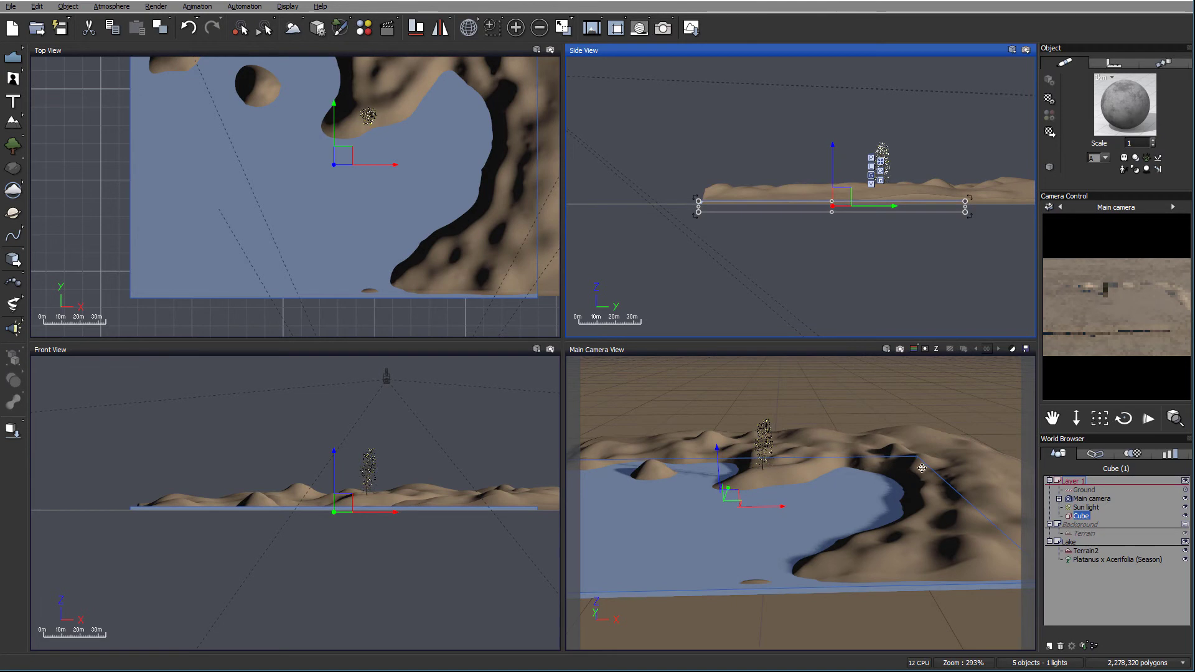
Browse the material library for the slab, collapsing the Special Effects, Rocks, Plants, Clouds, Basic, EcoSystems, Landscapes and Liquids folders.
{"action": "left_click", "coordinate": [1051, 133]}
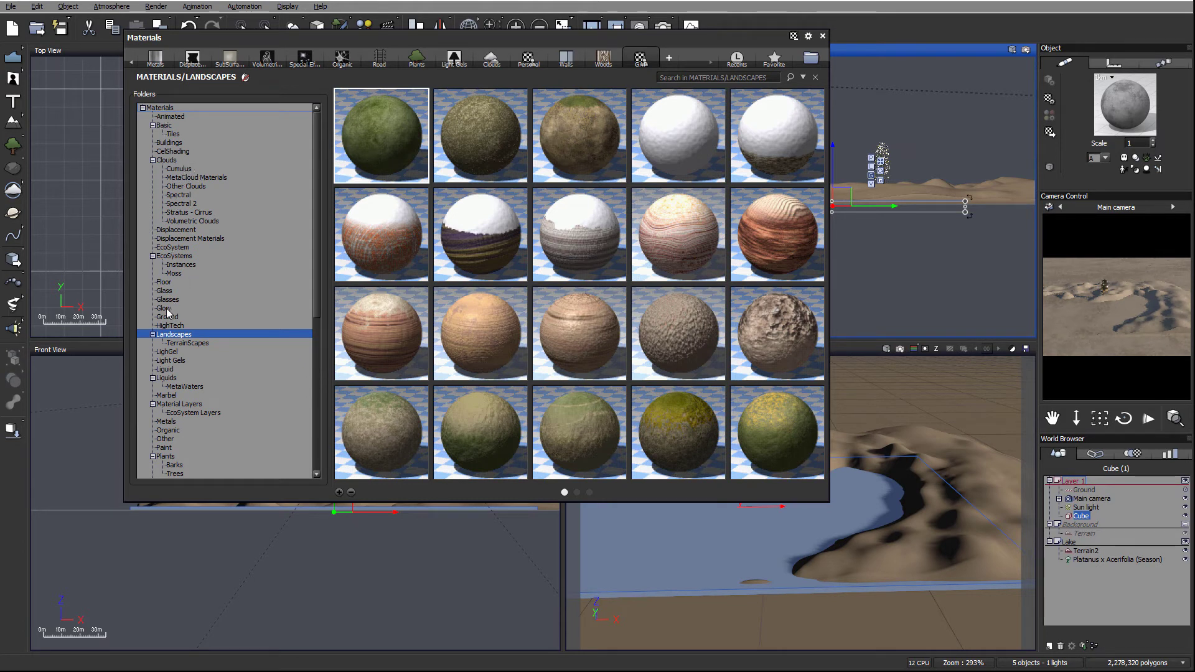
{"action": "scroll", "coordinate": [181, 329], "scroll_direction": "down", "scroll_amount": 4}
{"action": "scroll", "coordinate": [183, 339], "scroll_direction": "down", "scroll_amount": 6}
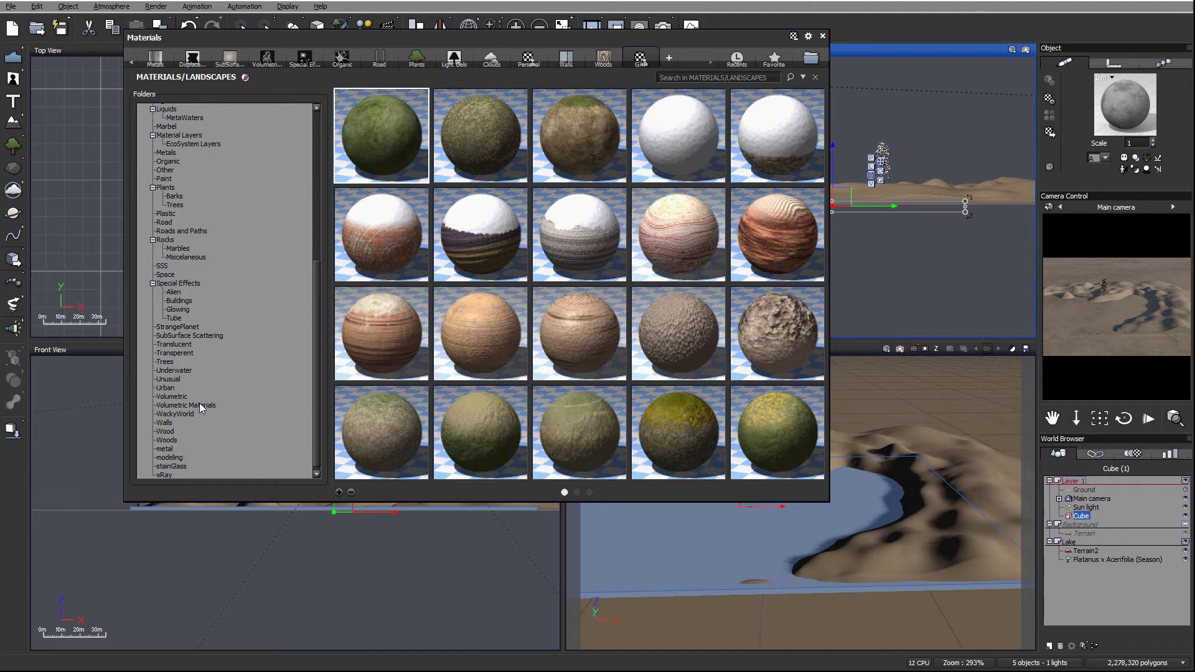
{"action": "left_click", "coordinate": [153, 284]}
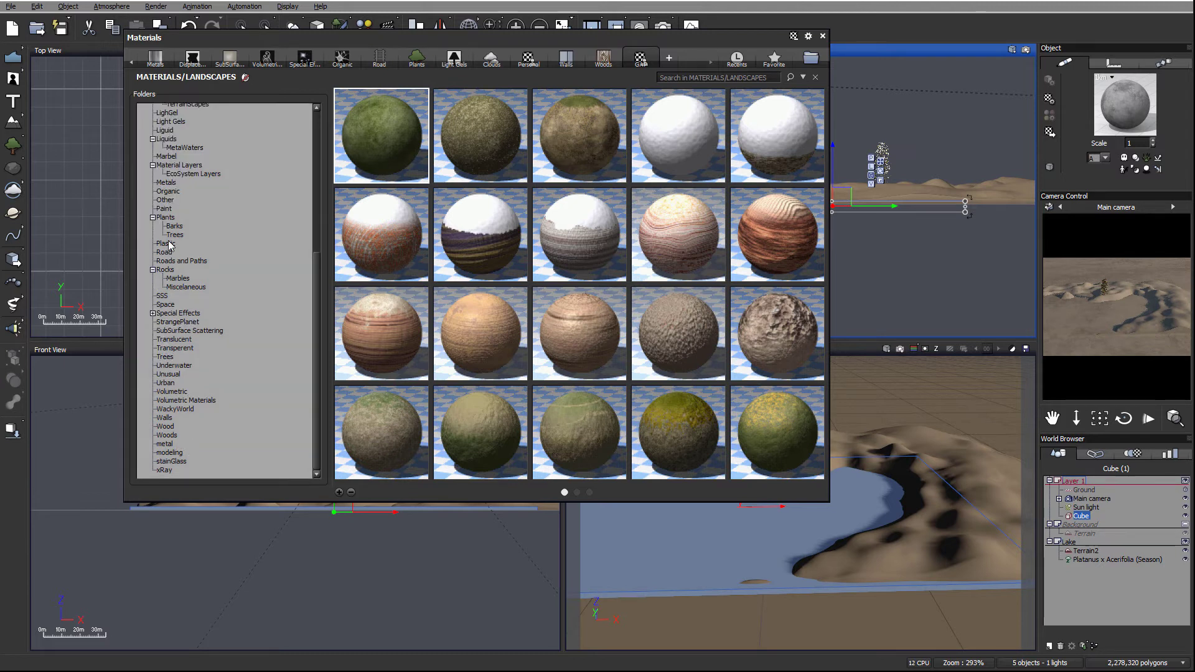
{"action": "left_click", "coordinate": [152, 269]}
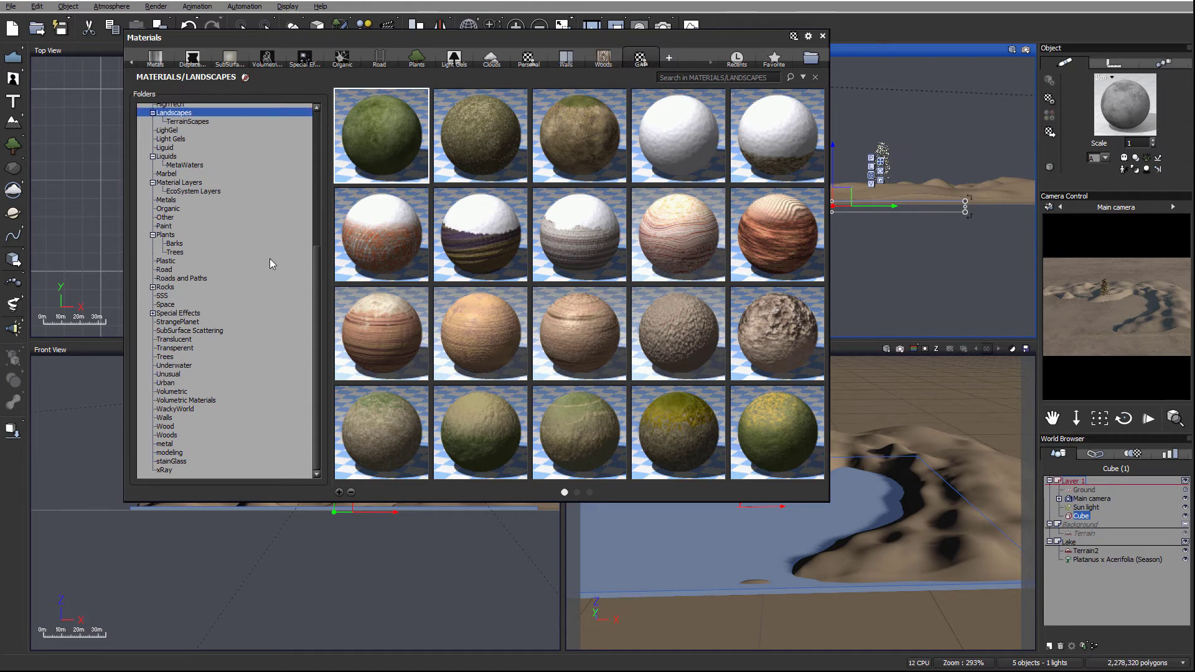
{"action": "left_click", "coordinate": [152, 234]}
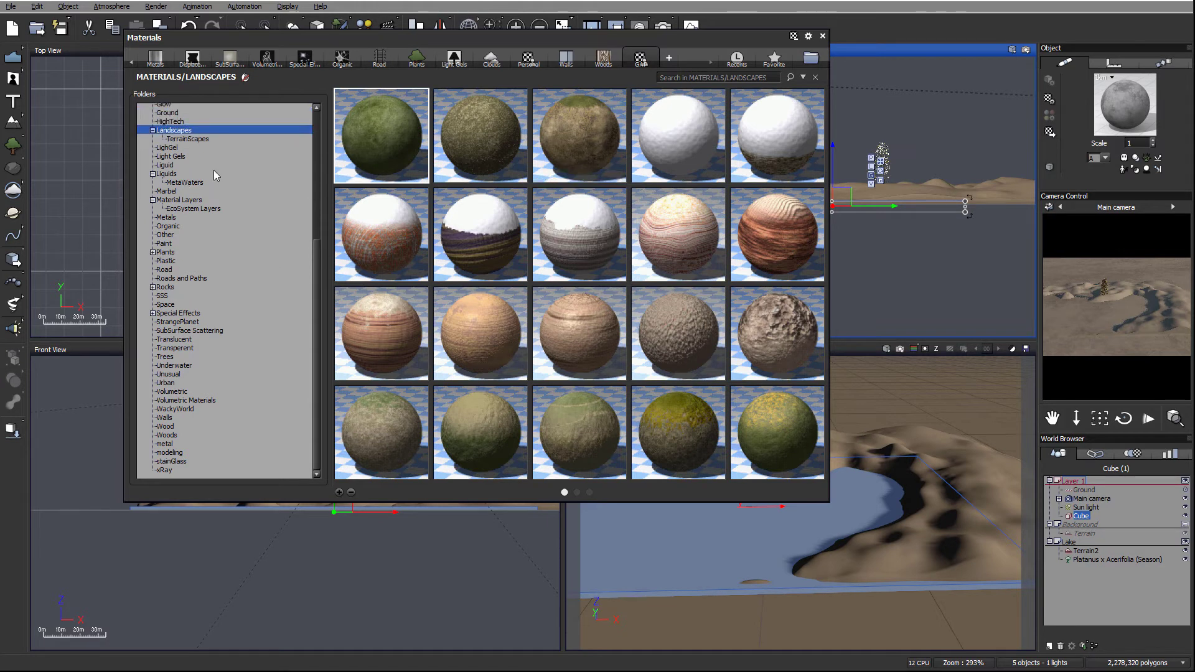
{"action": "scroll", "coordinate": [191, 265], "scroll_direction": "up", "scroll_amount": 3}
{"action": "scroll", "coordinate": [192, 274], "scroll_direction": "up", "scroll_amount": 6}
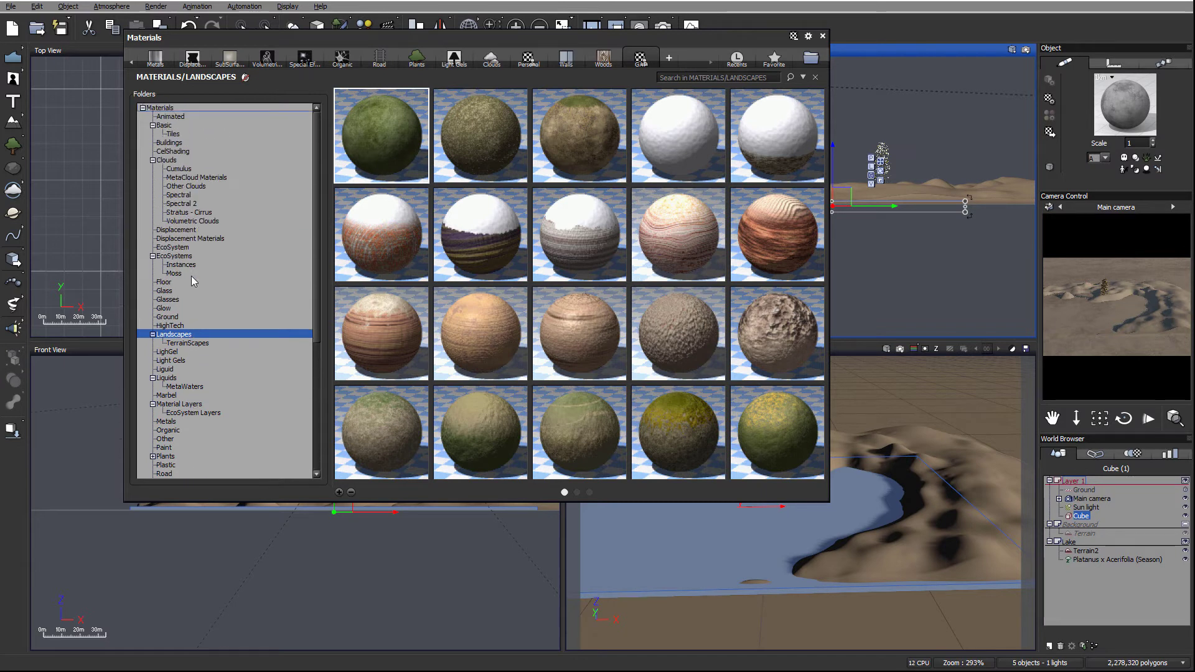
{"action": "left_click", "coordinate": [152, 160]}
{"action": "left_click", "coordinate": [153, 126]}
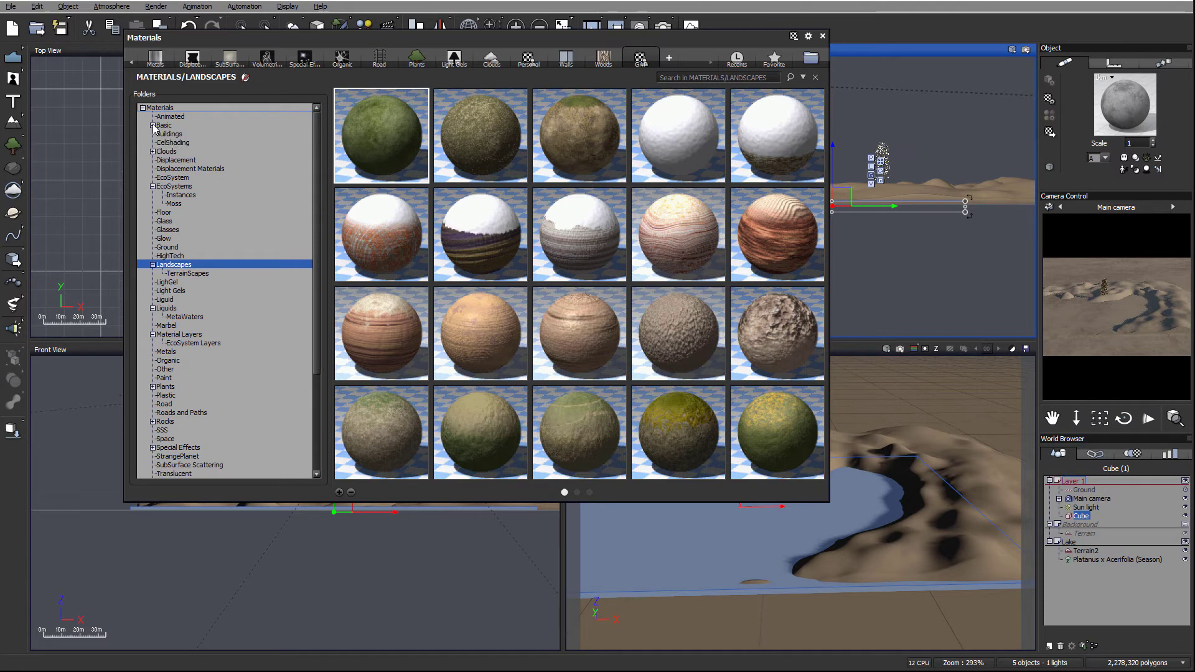
{"action": "left_click", "coordinate": [152, 187]}
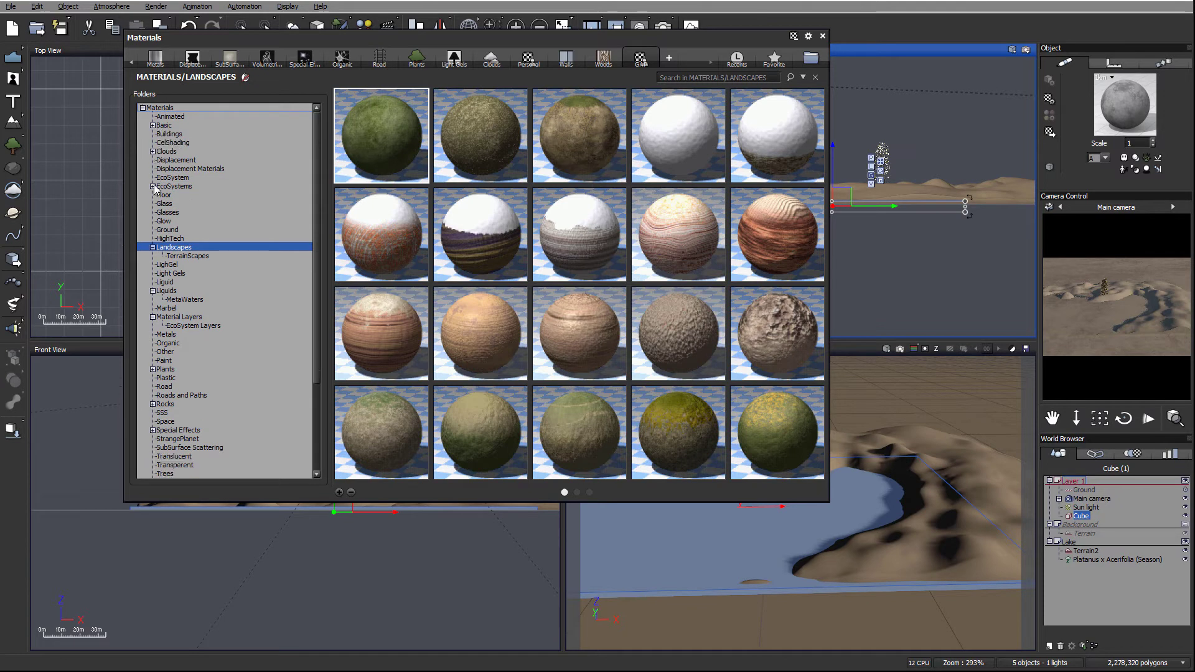
{"action": "left_click", "coordinate": [153, 248]}
{"action": "left_click", "coordinate": [152, 282]}
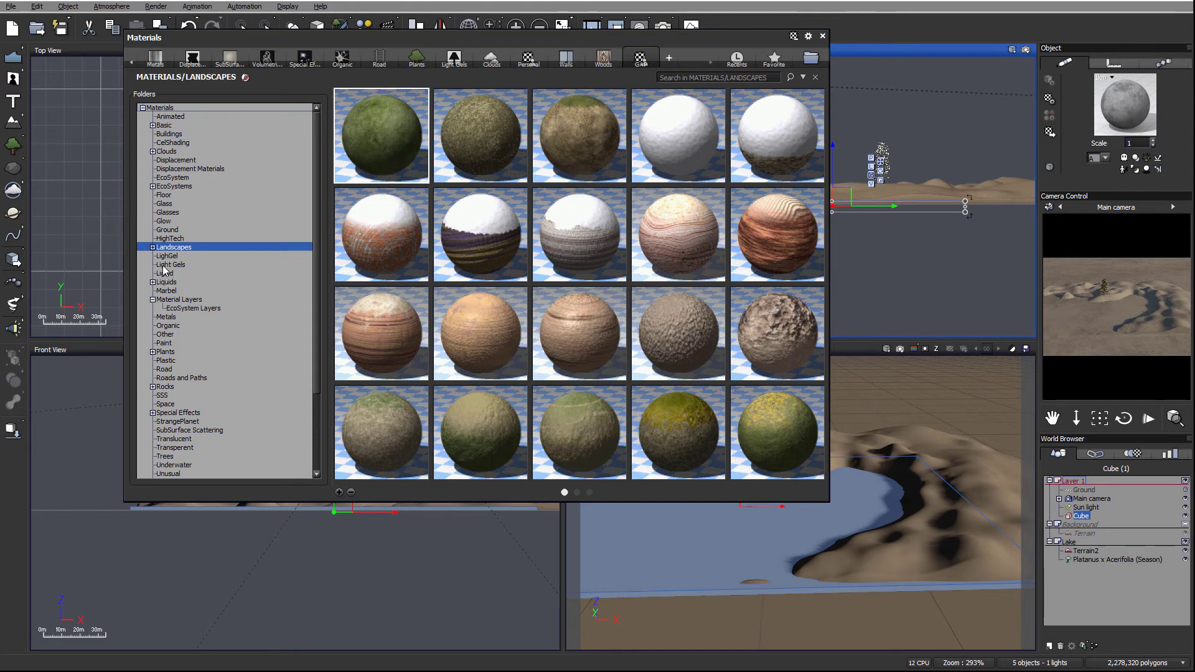
Apply the Default water material from the Liquids collection to the slab.
{"action": "left_click", "coordinate": [164, 272]}
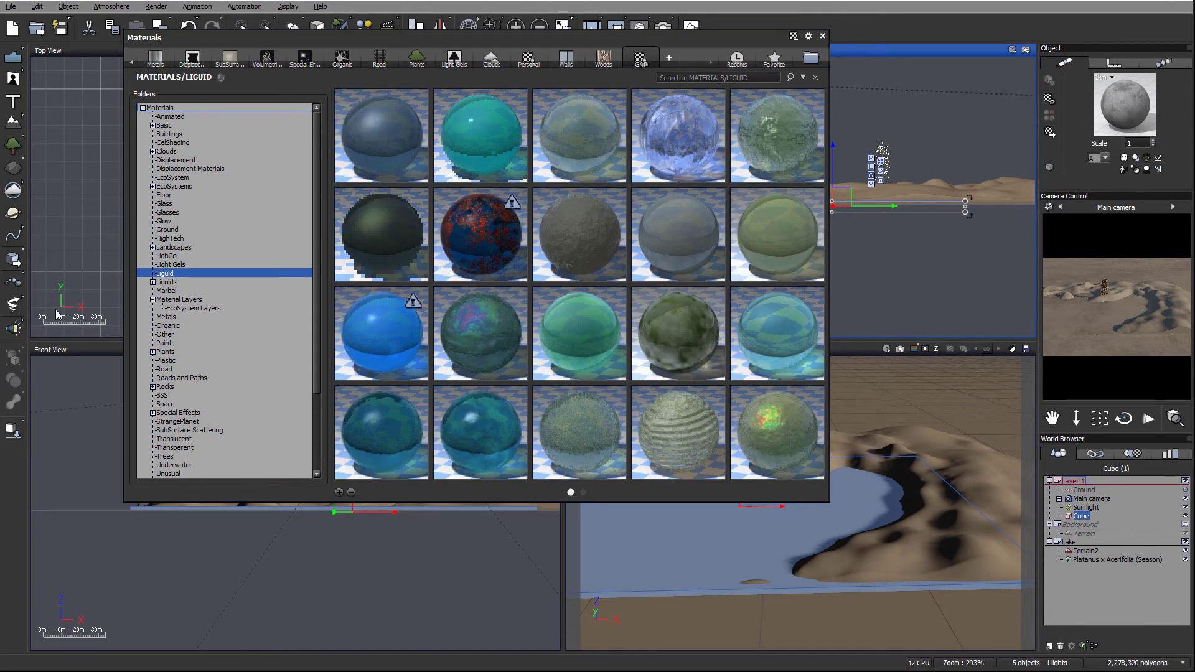
{"action": "left_click", "coordinate": [165, 282]}
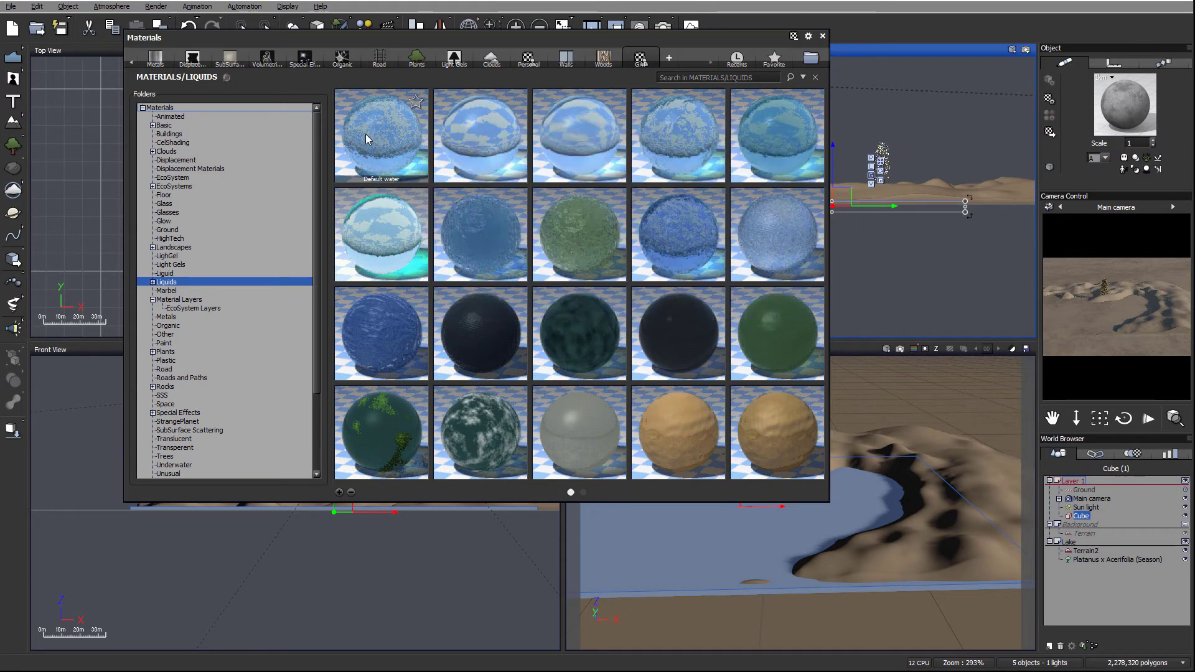
{"action": "double_click", "coordinate": [366, 134]}
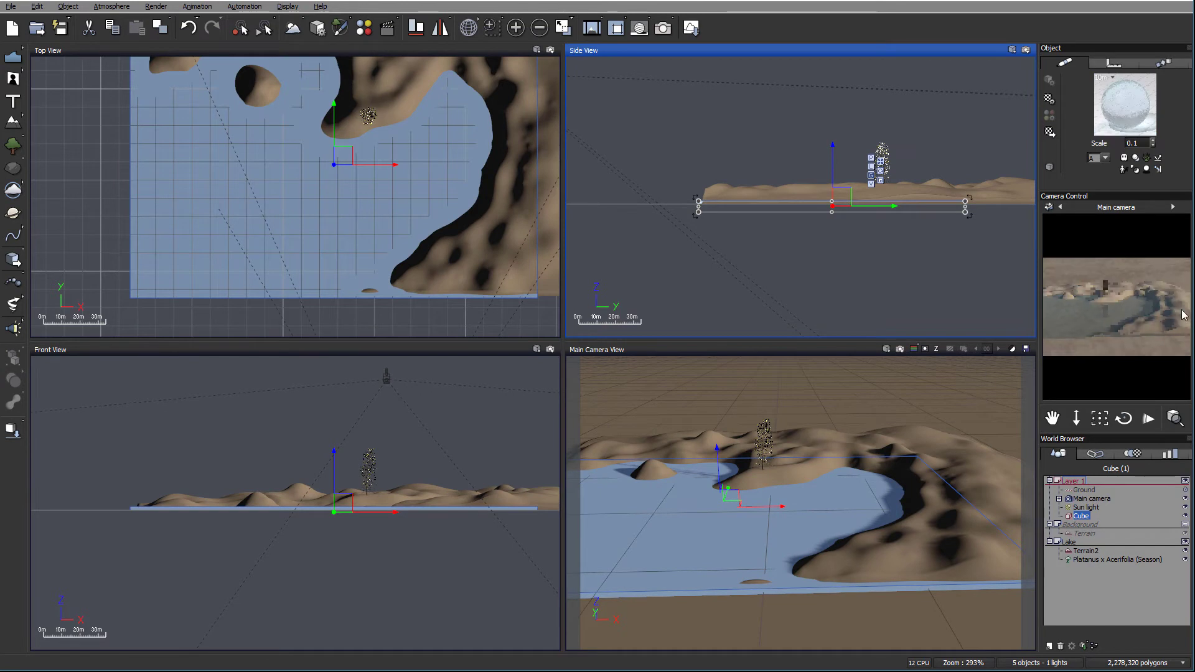
Edit the slab's water material and set its transparency Fading out to 54% towards murky.
{"action": "double_click", "coordinate": [1134, 111]}
{"action": "left_click_drag", "start_coordinate": [574, 133], "coordinate": [575, 73]}
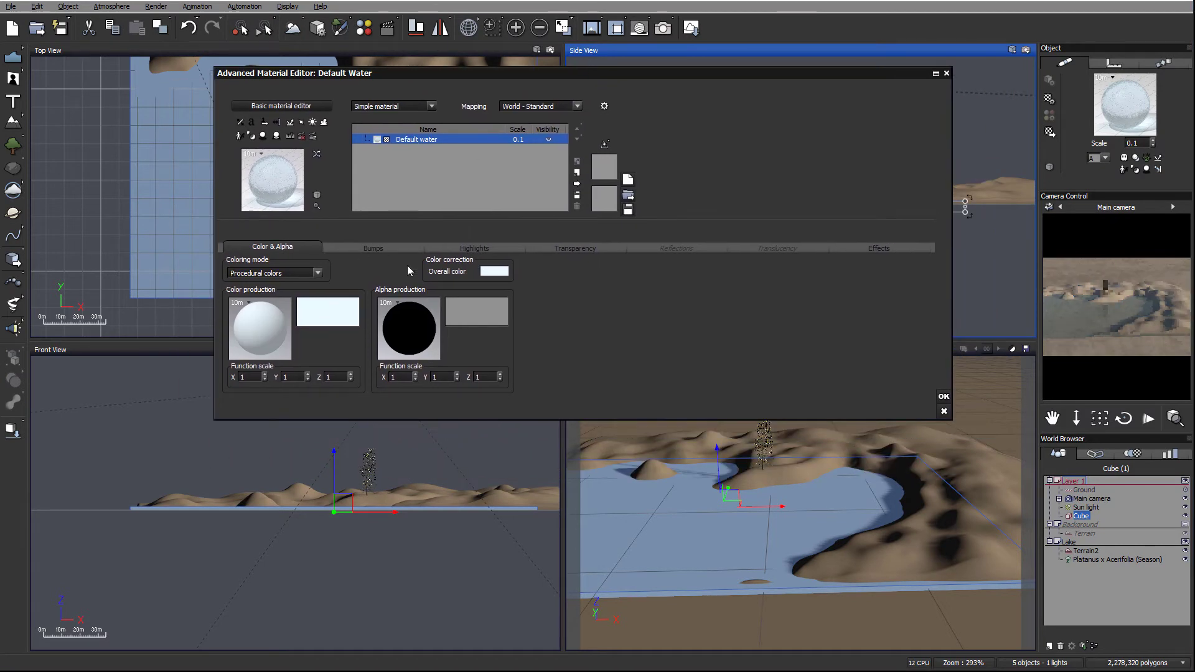
{"action": "left_click", "coordinate": [568, 249]}
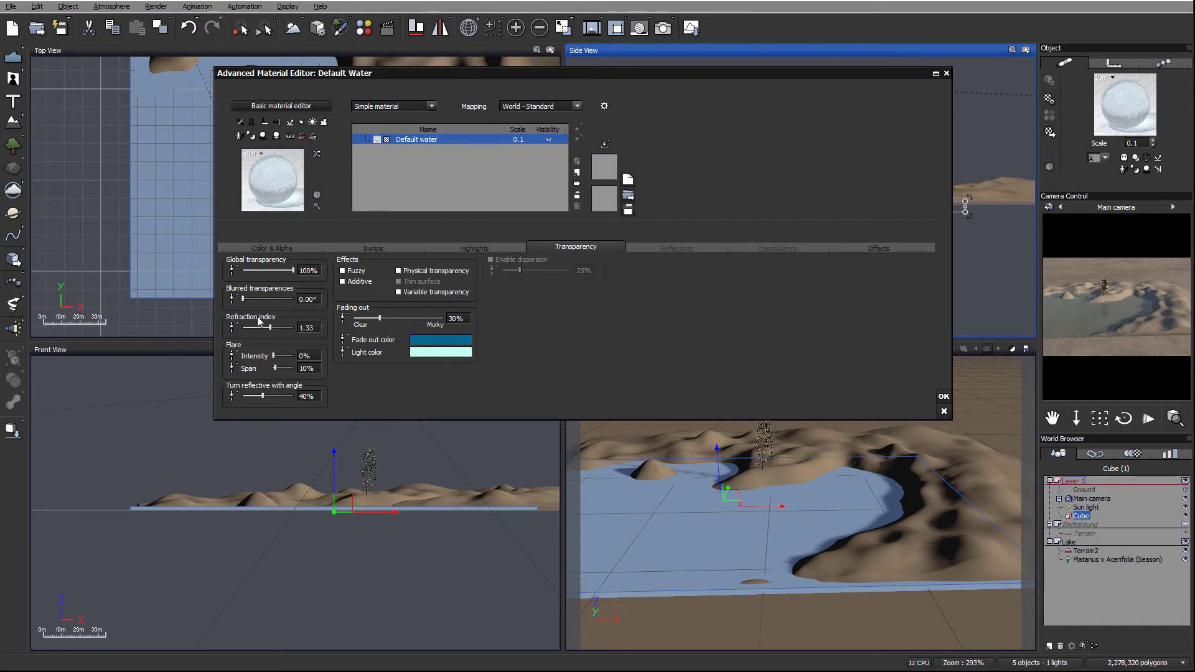
{"action": "left_click_drag", "start_coordinate": [407, 318], "coordinate": [424, 318]}
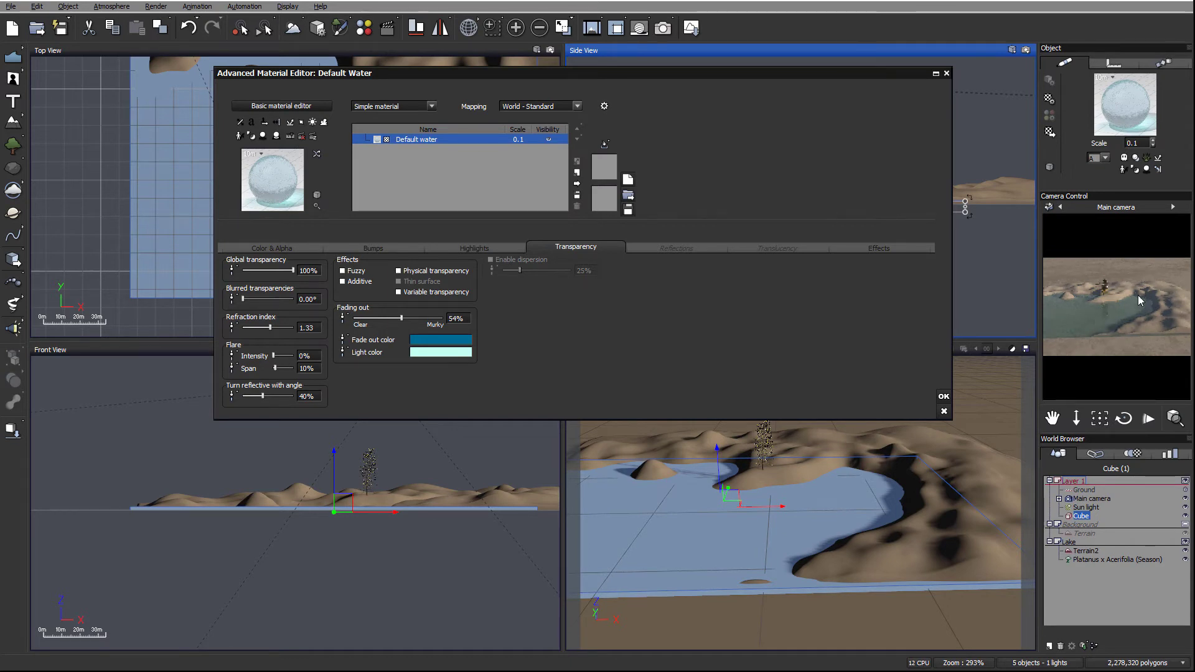
Adjust the bump depth of the water material and accept the material changes.
{"action": "left_click", "coordinate": [414, 250]}
{"action": "left_click_drag", "start_coordinate": [350, 340], "coordinate": [350, 330]}
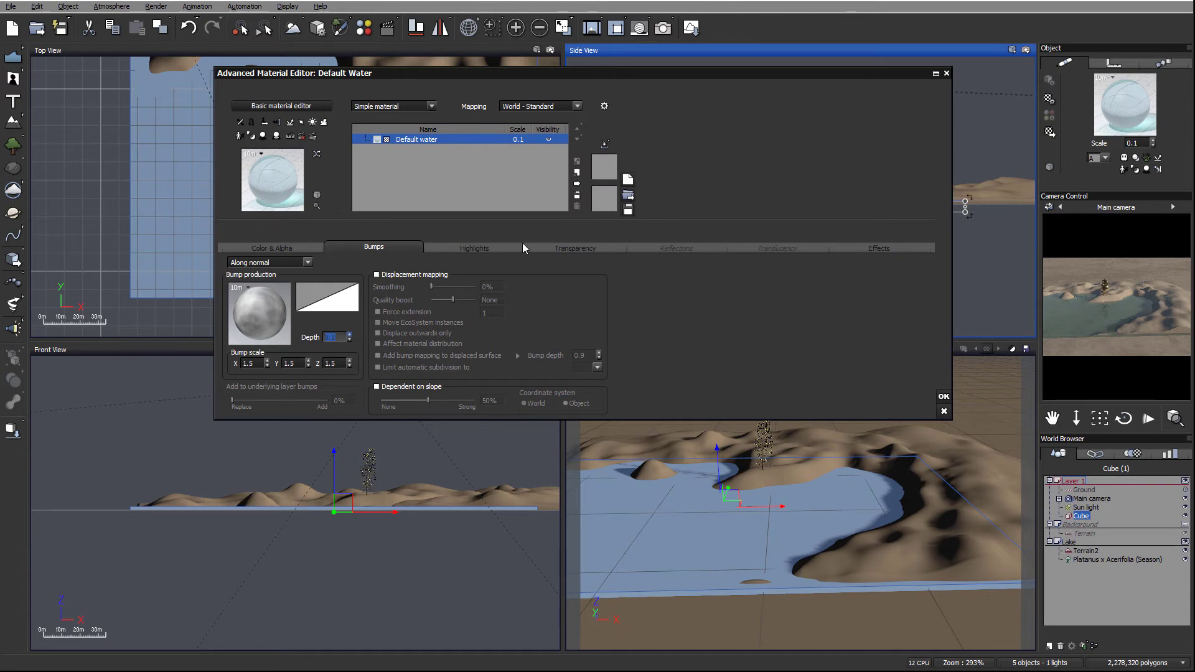
{"action": "left_click", "coordinate": [944, 397]}
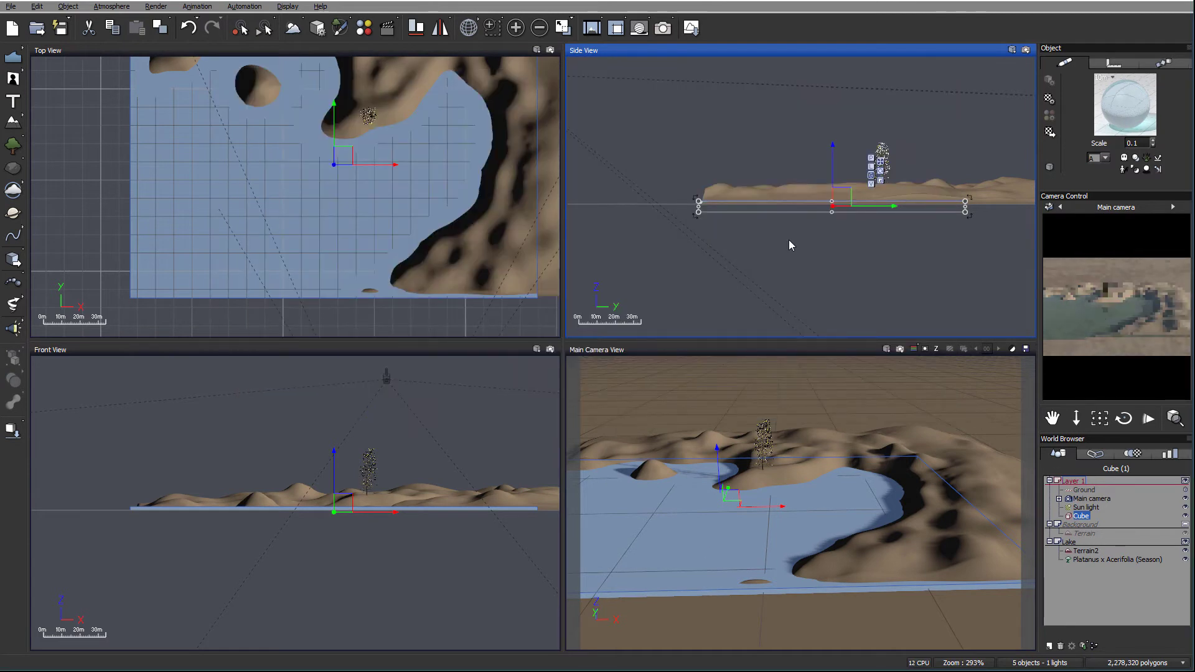
Open the Terrain2 object's material for editing and toggle the second color of its natural grain coloring.
{"action": "scroll", "coordinate": [263, 75], "scroll_direction": "up", "scroll_amount": 2}
{"action": "scroll", "coordinate": [263, 75], "scroll_direction": "down", "scroll_amount": 2}
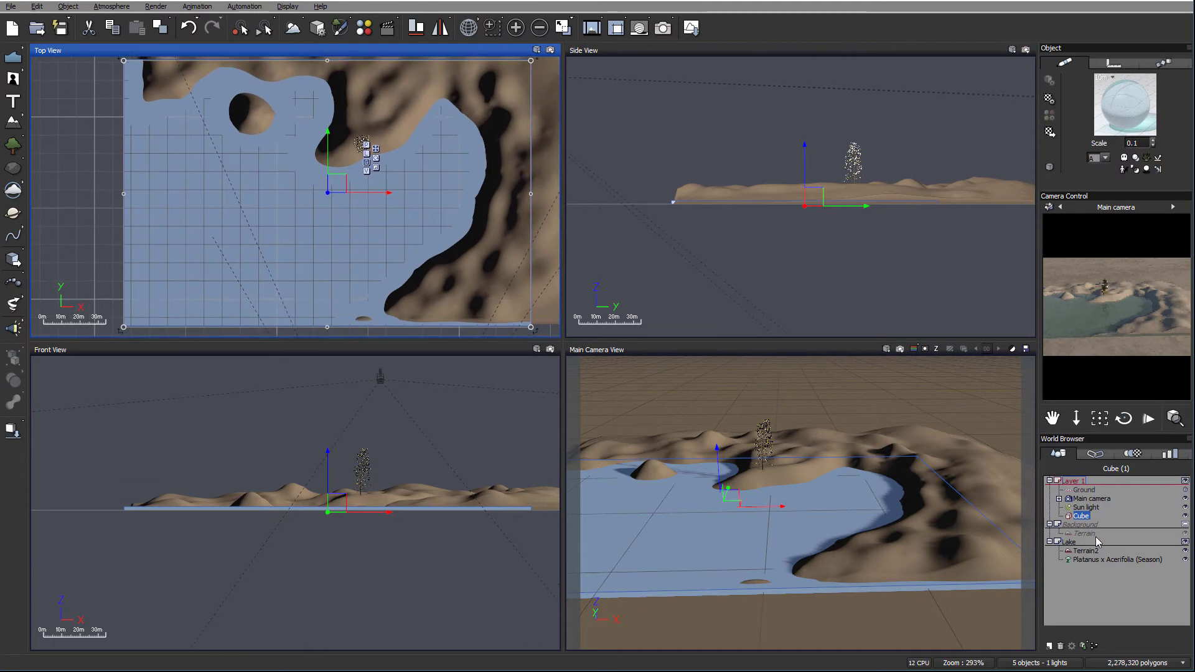
{"action": "left_click", "coordinate": [1086, 551]}
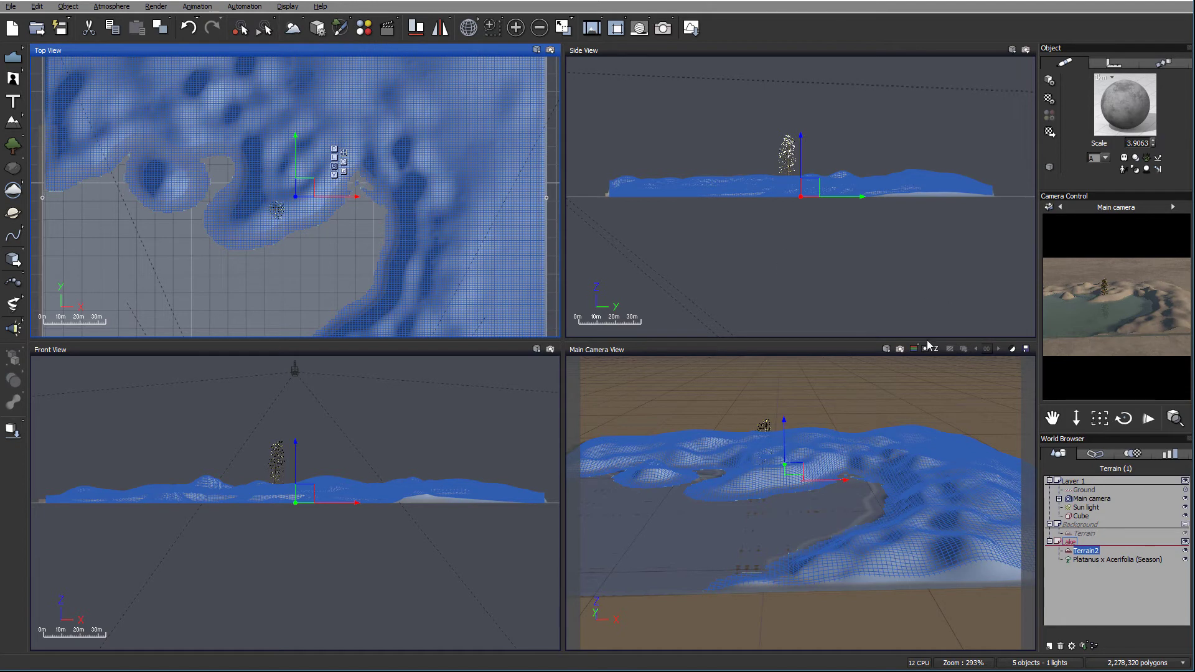
{"action": "double_click", "coordinate": [1132, 115]}
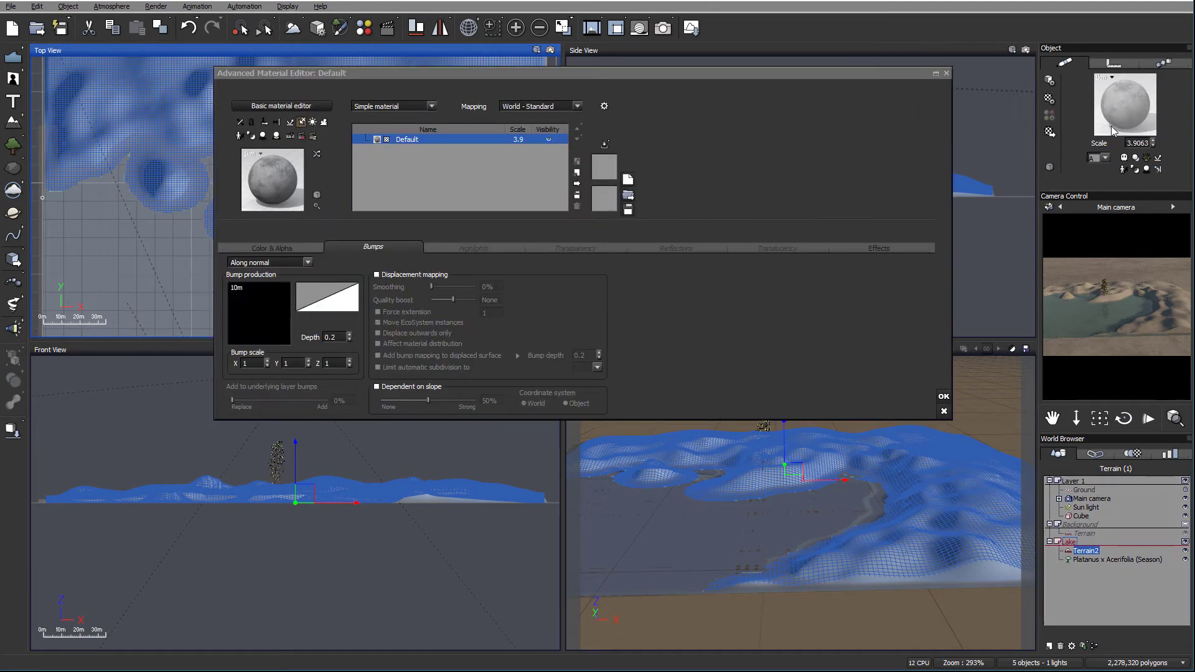
{"action": "left_click", "coordinate": [272, 248]}
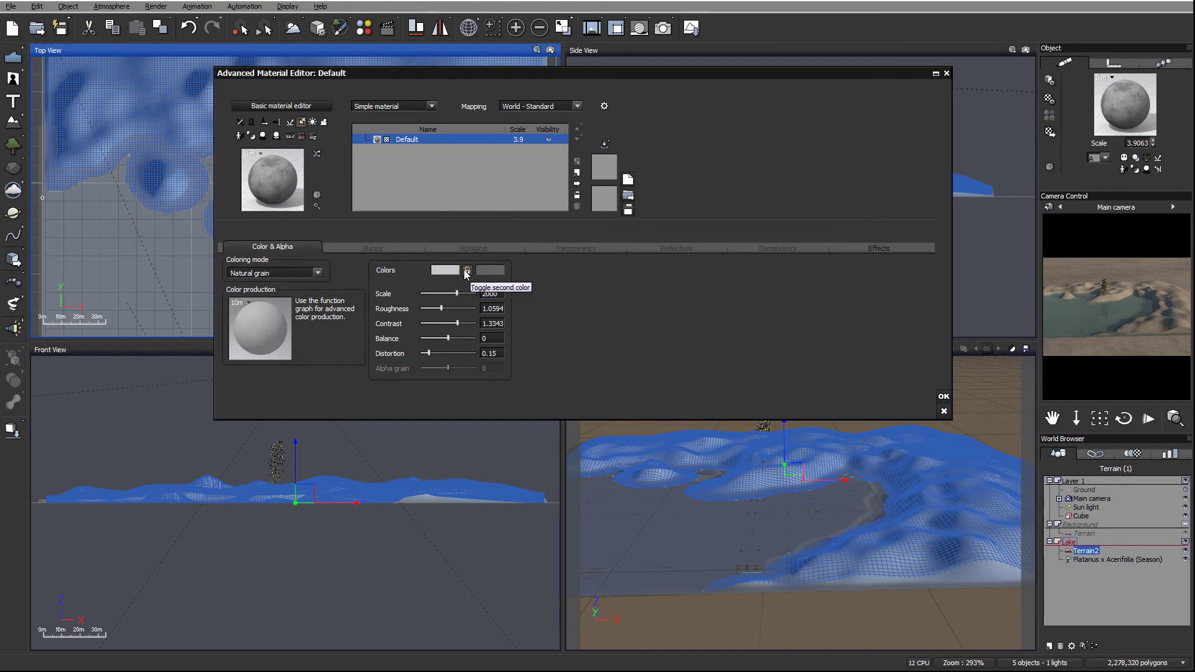
{"action": "left_click", "coordinate": [467, 271]}
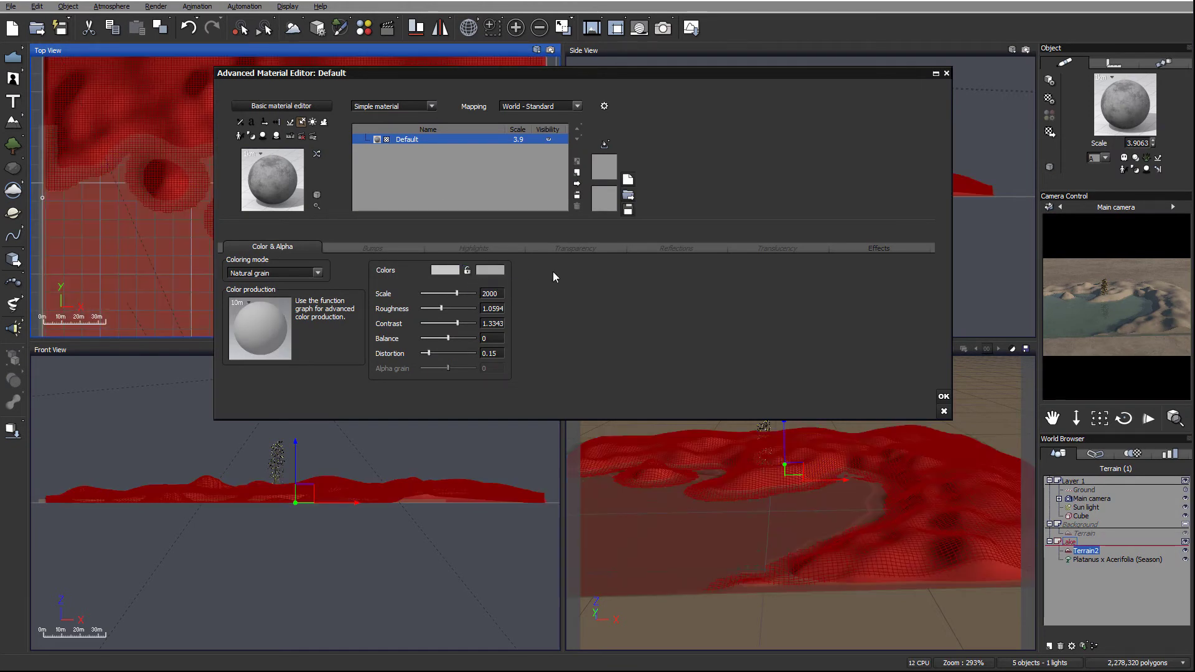
Set the first grain color of the terrain material to a greyish brown, RGB 128, 121, 112.
{"action": "left_click", "coordinate": [500, 270]}
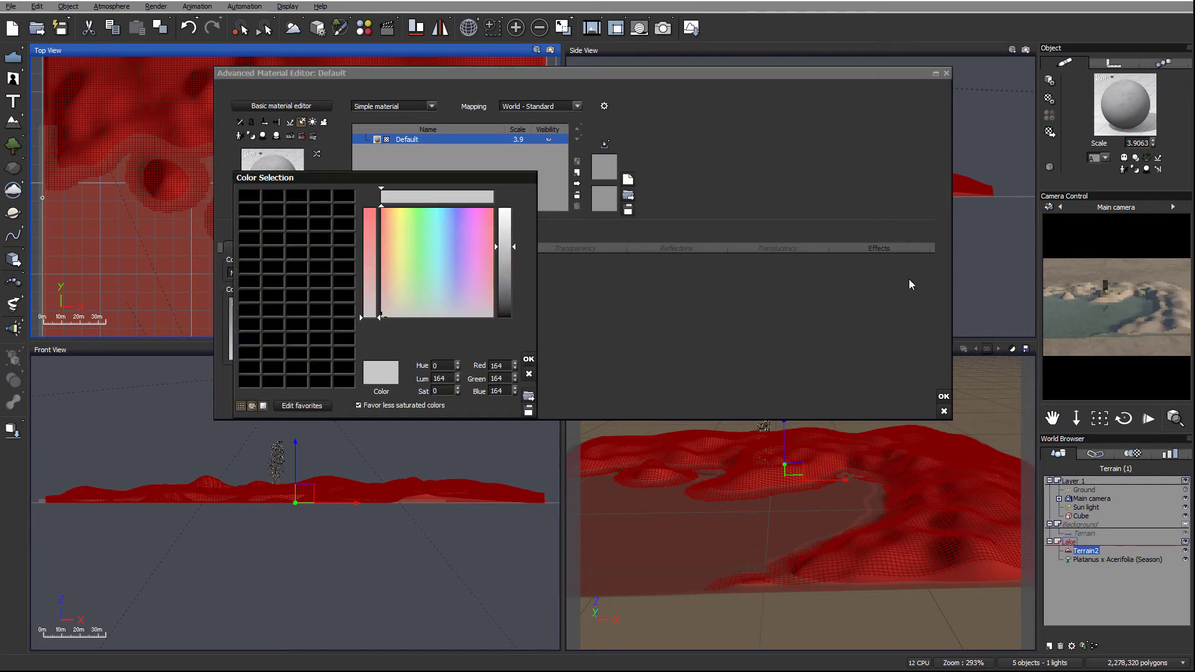
{"action": "left_click", "coordinate": [381, 306]}
{"action": "left_click_drag", "start_coordinate": [381, 306], "coordinate": [386, 306]}
{"action": "left_click_drag", "start_coordinate": [511, 260], "coordinate": [508, 267]}
{"action": "left_click_drag", "start_coordinate": [385, 306], "coordinate": [391, 310]}
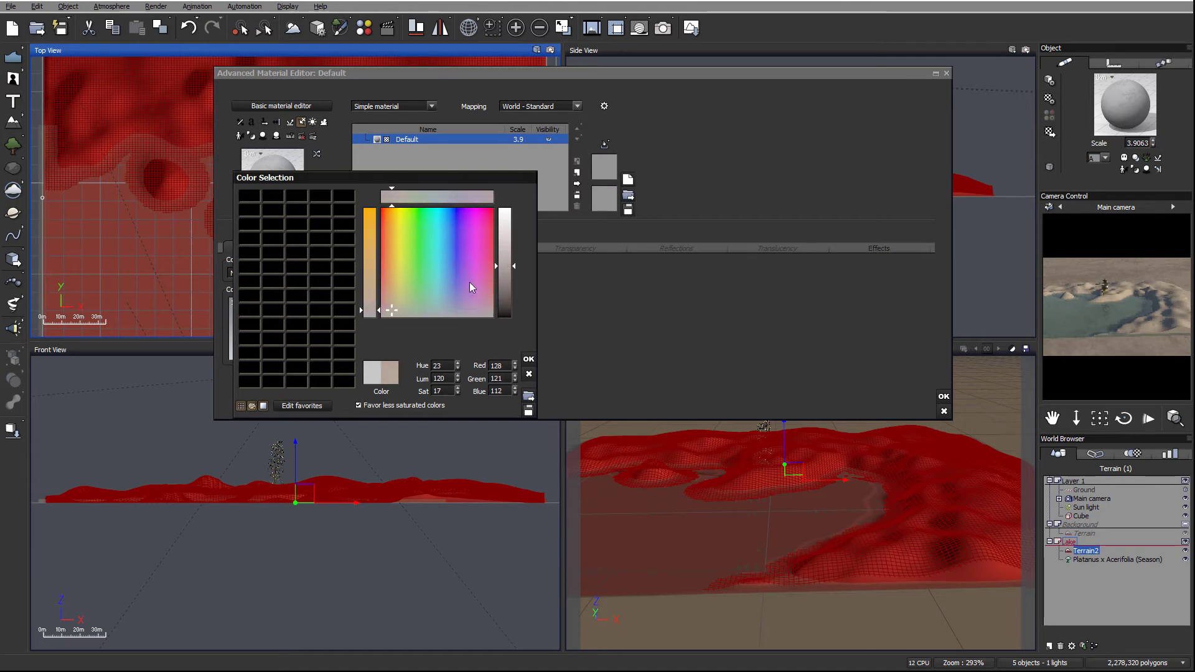
{"action": "left_click", "coordinate": [528, 359]}
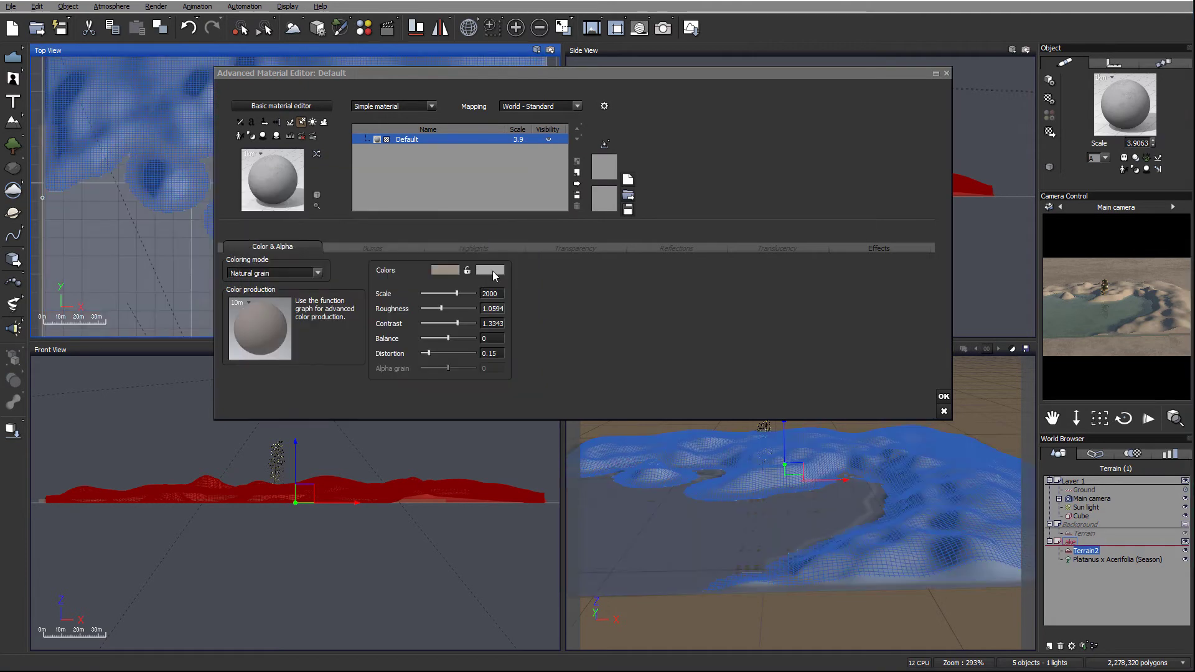
Set the second grain color of the terrain material to a dark brown, RGB 37, 31, 26.
{"action": "left_click", "coordinate": [490, 269]}
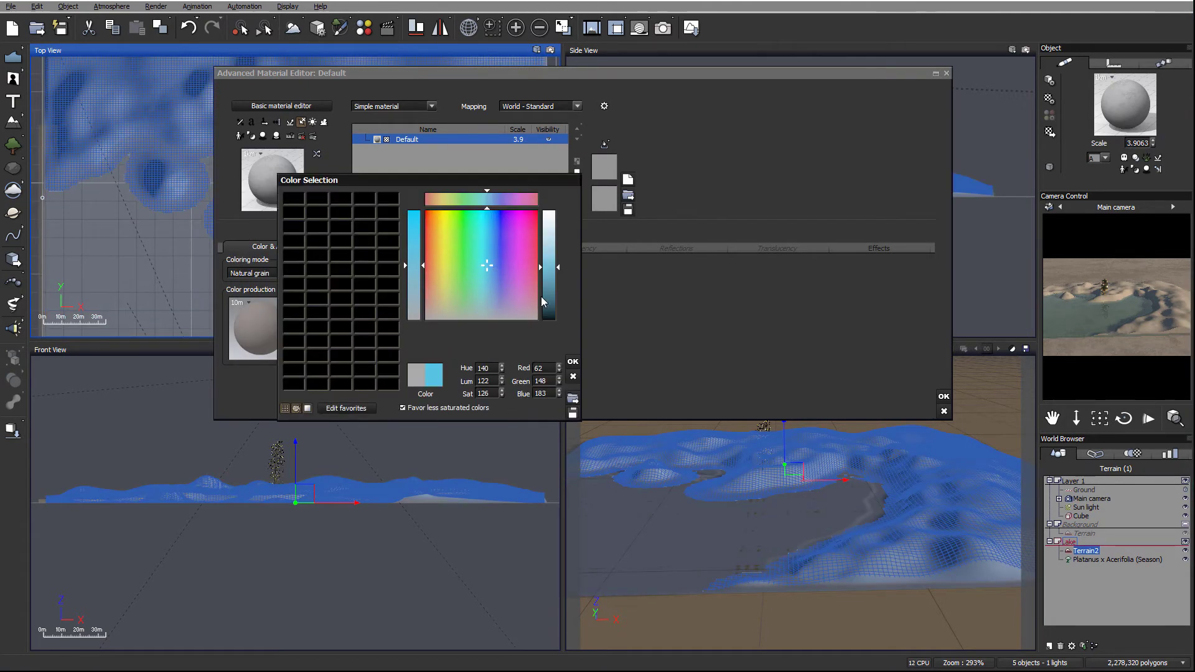
{"action": "left_click", "coordinate": [437, 314]}
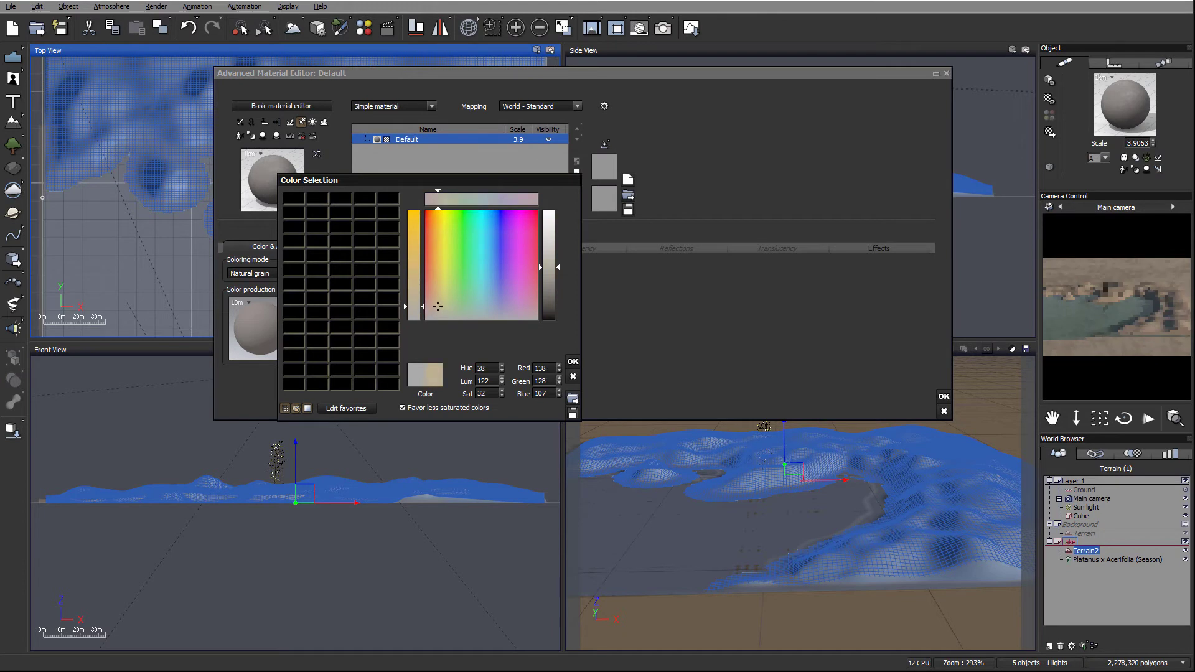
{"action": "left_click", "coordinate": [547, 306]}
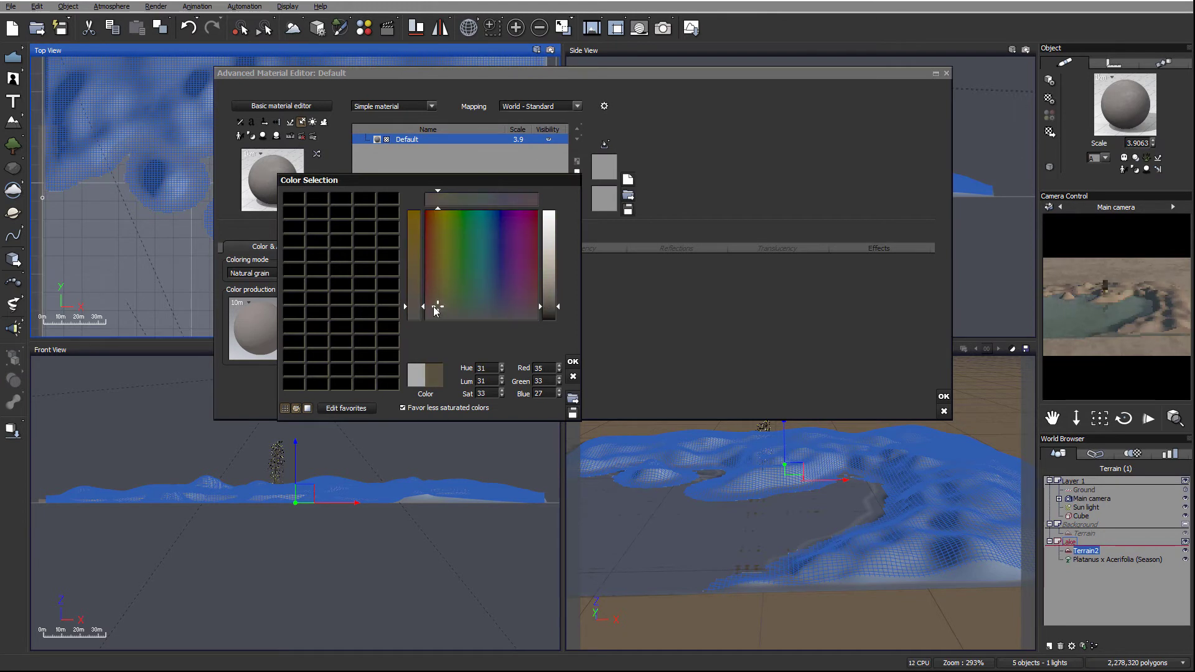
{"action": "left_click", "coordinate": [434, 302]}
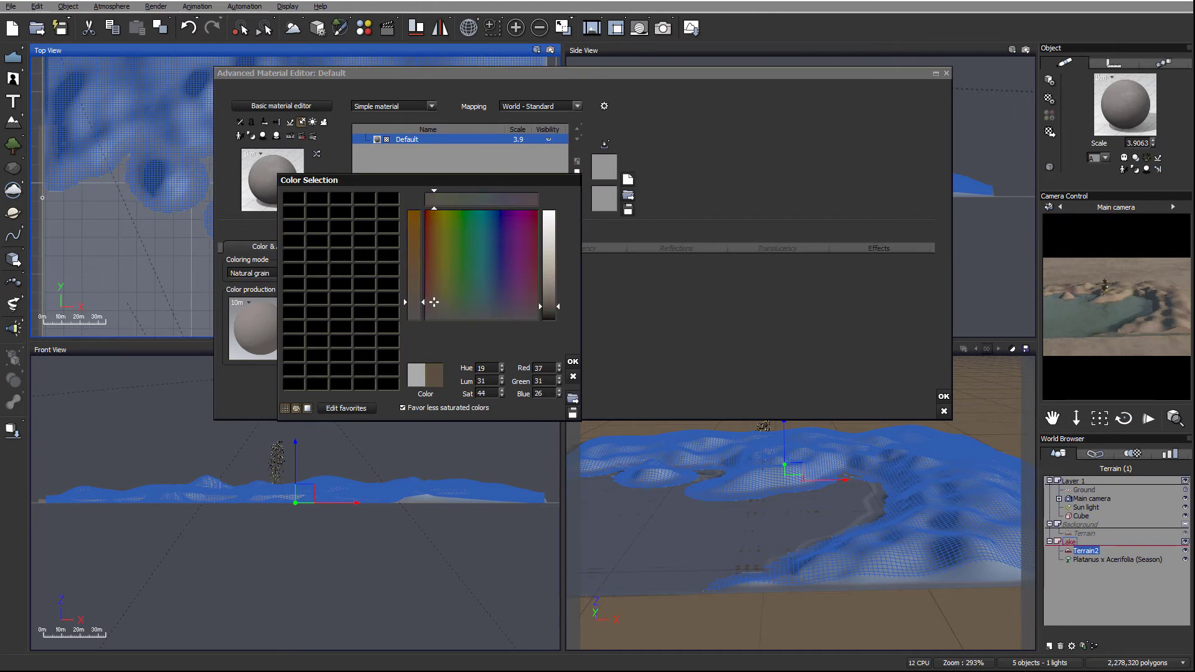
{"action": "left_click", "coordinate": [573, 362]}
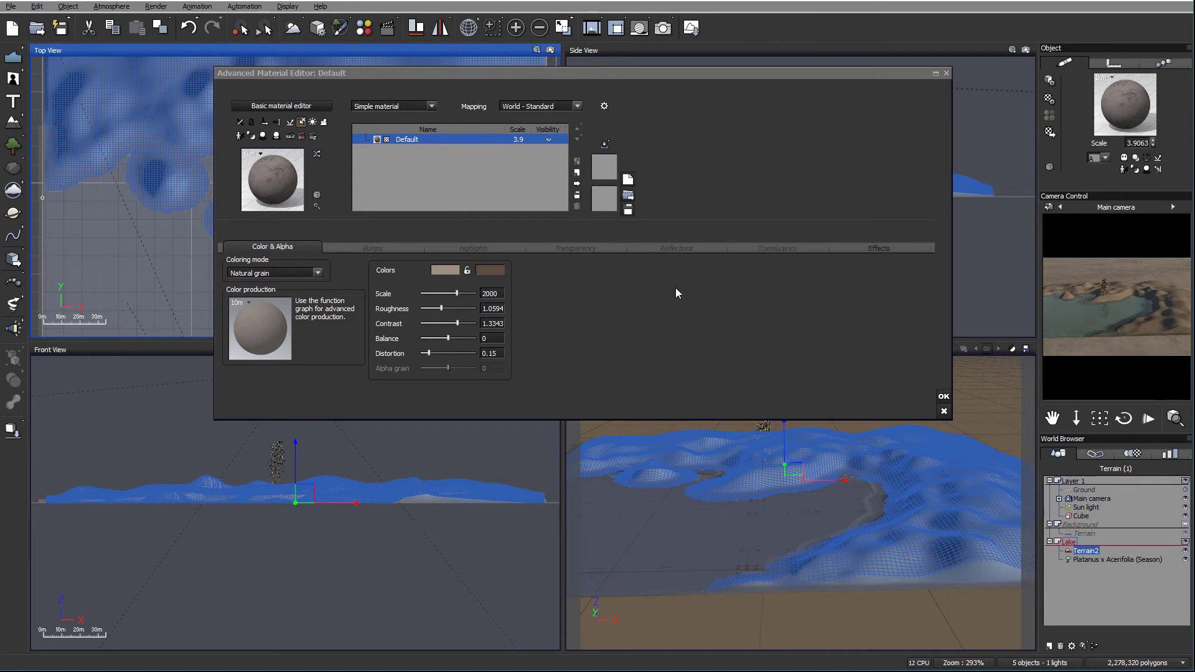
Add a new layer to the terrain material, set its scale to 1 and name it sand.
{"action": "left_click", "coordinate": [577, 173]}
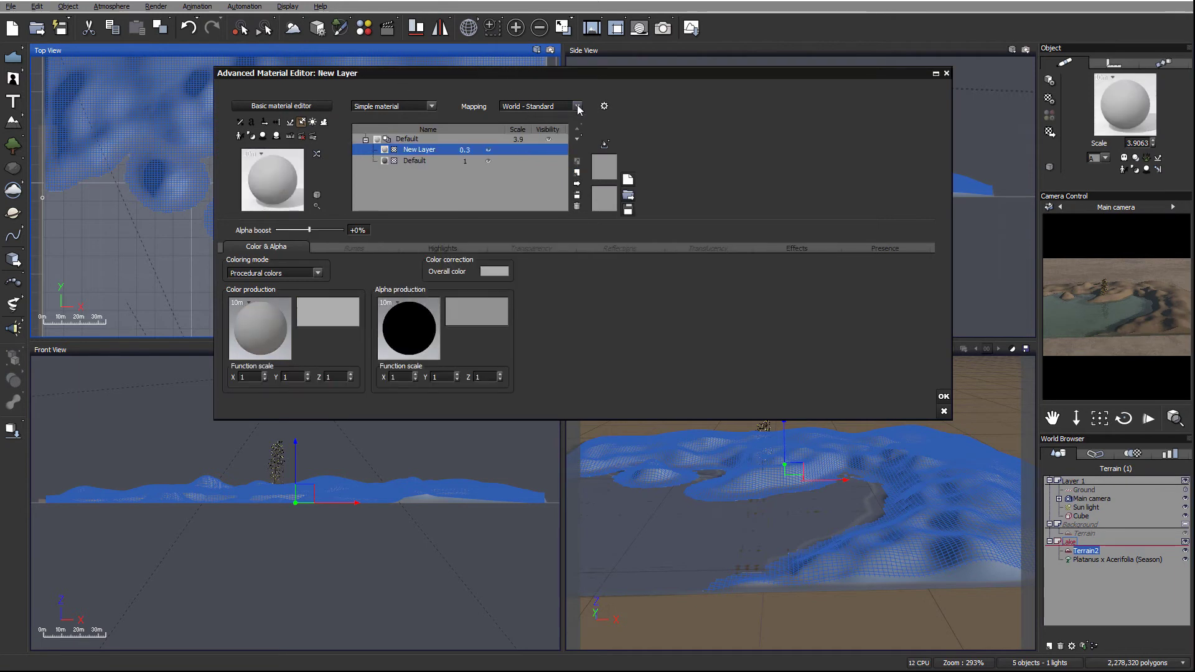
{"action": "double_click", "coordinate": [477, 144]}
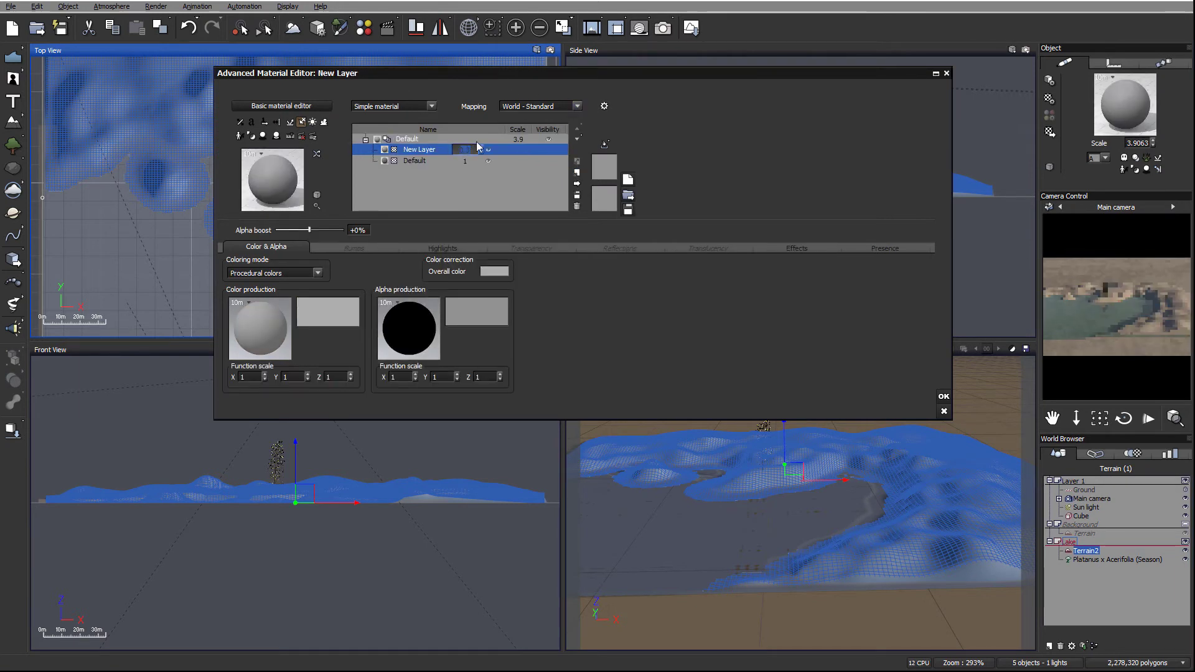
{"action": "type", "text": "1"}
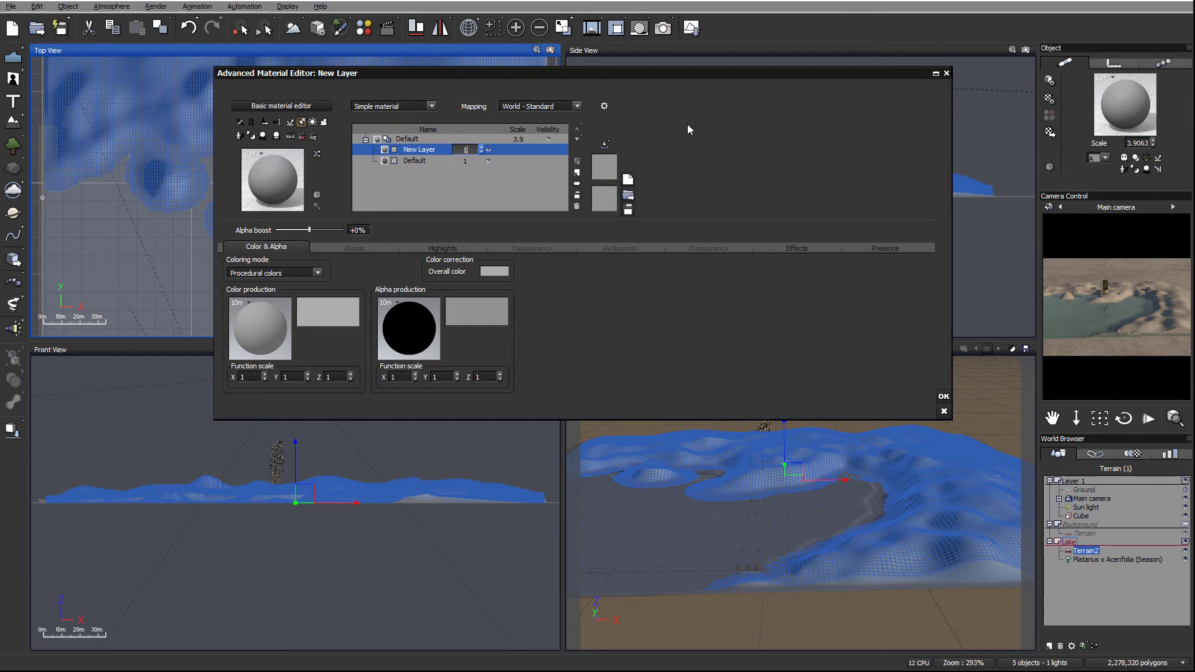
{"action": "left_click", "coordinate": [416, 151]}
{"action": "left_click_drag", "start_coordinate": [443, 145], "coordinate": [365, 145]}
{"action": "type", "text": "sand"}
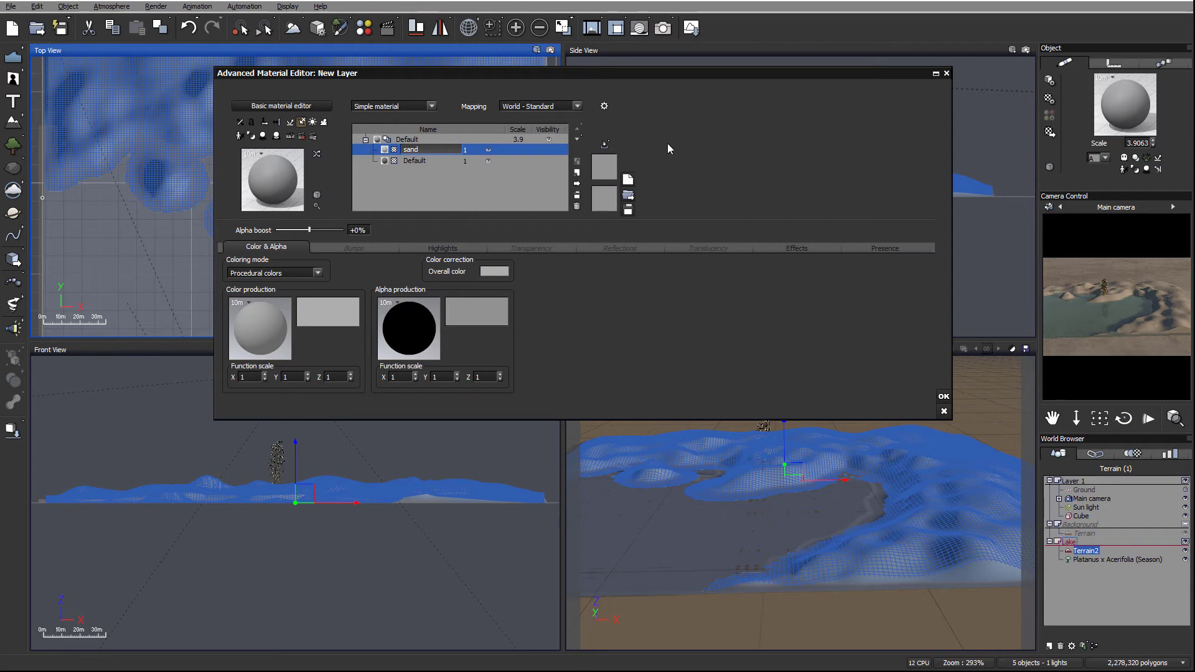
Switch the sand layer's coloring mode to Natural grain and set its first color to RGB 55, 51, 40.
{"action": "left_click", "coordinate": [317, 274]}
{"action": "left_click", "coordinate": [289, 302]}
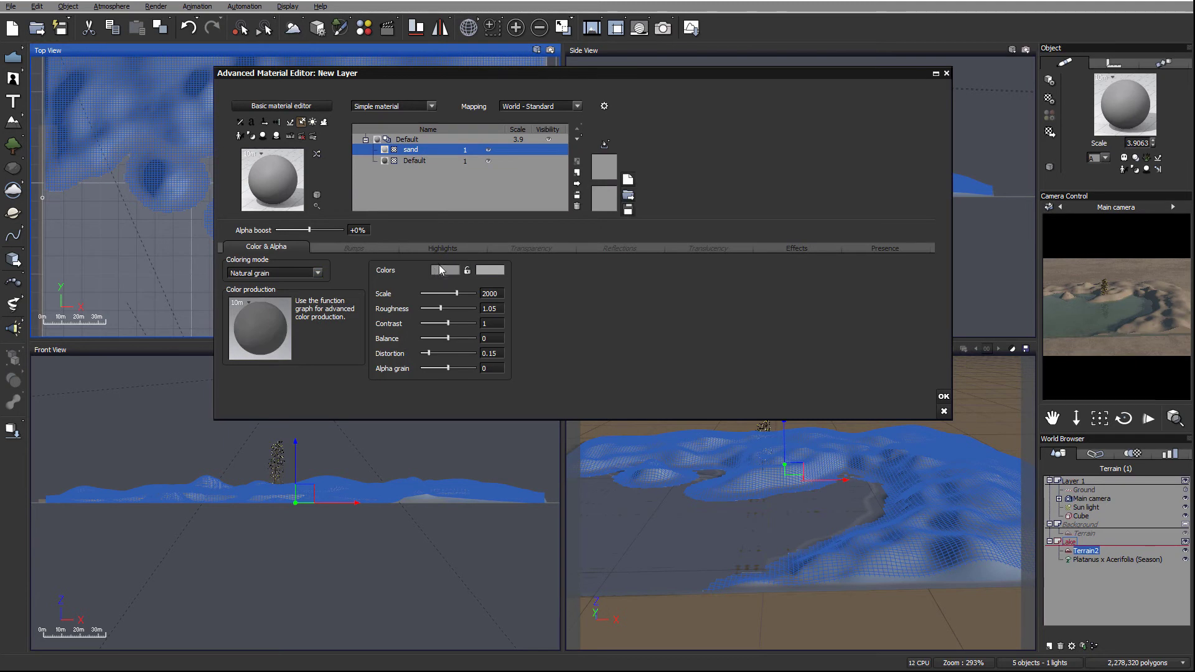
{"action": "left_click", "coordinate": [443, 269]}
{"action": "left_click_drag", "start_coordinate": [383, 305], "coordinate": [386, 297]}
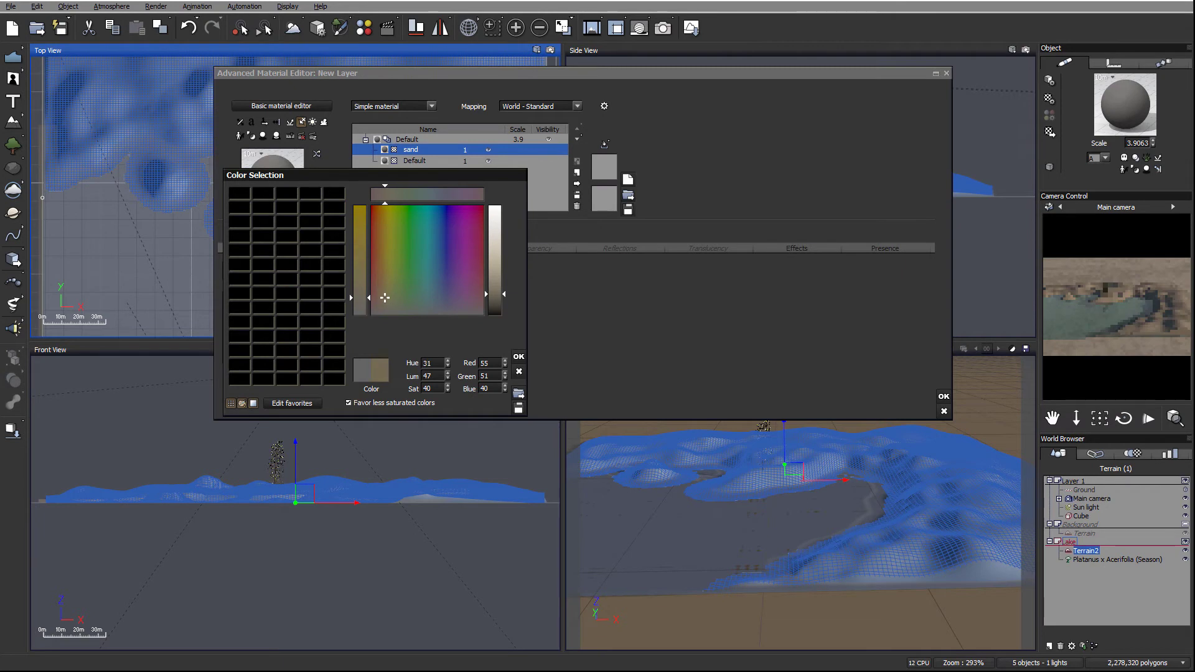
{"action": "left_click", "coordinate": [518, 356]}
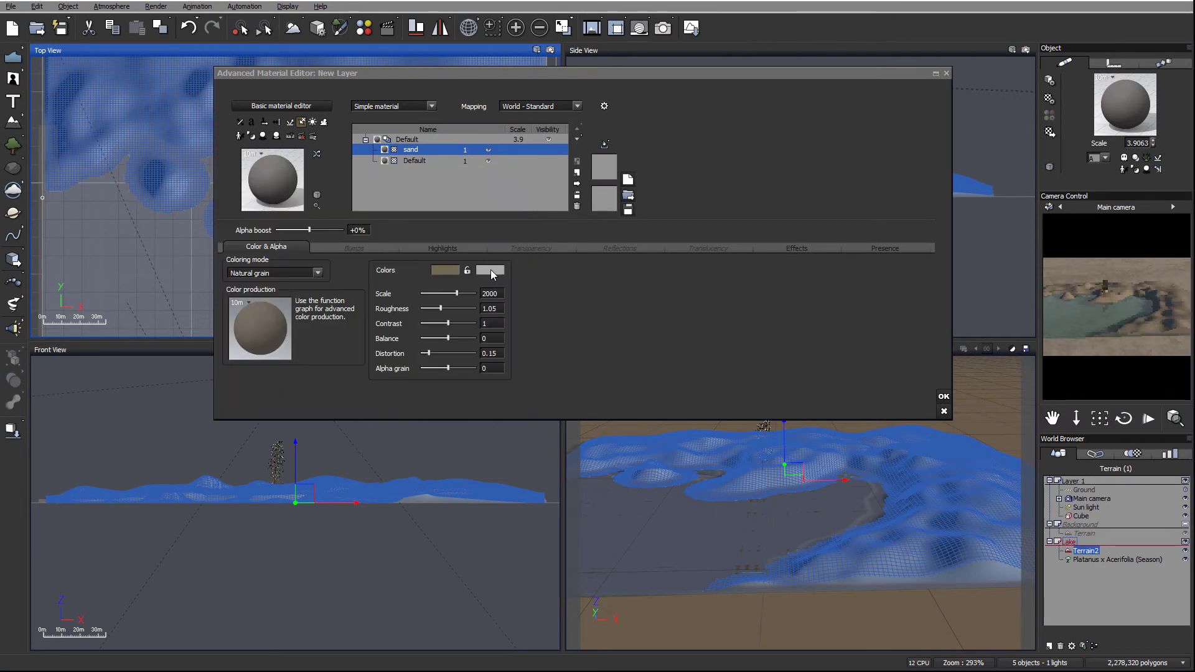
Set the sand layer's second grain color to a light sandy tone, RGB 142, 131, 103.
{"action": "left_click", "coordinate": [491, 270]}
{"action": "left_click", "coordinate": [437, 301]}
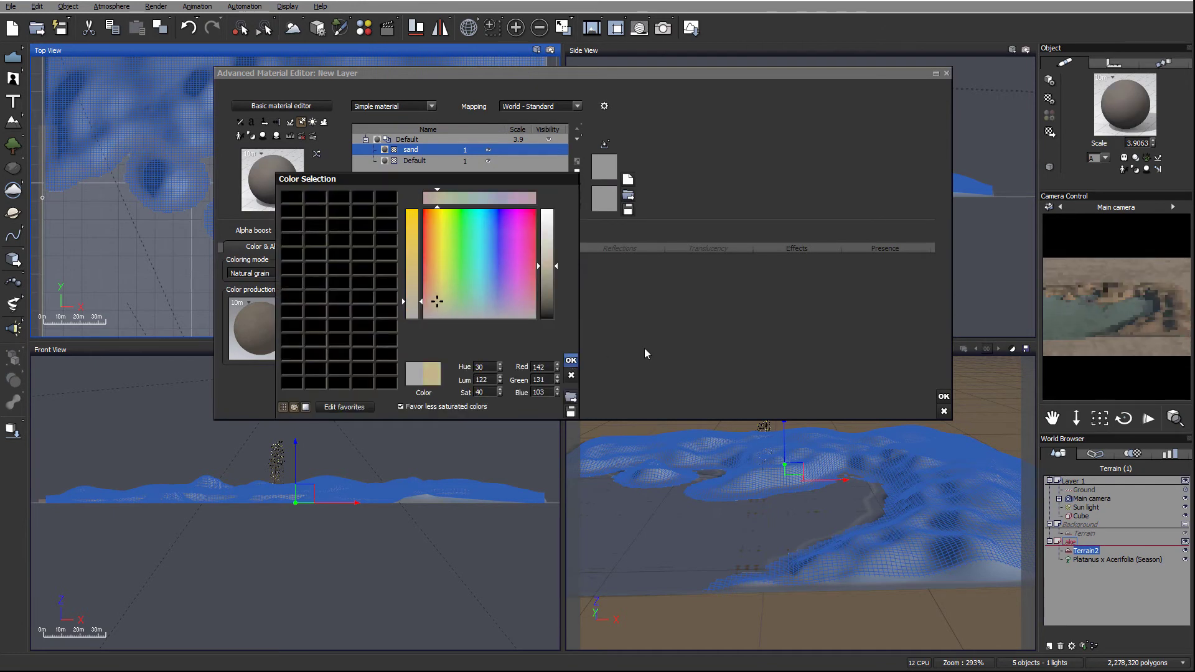
{"action": "key", "text": "Return"}
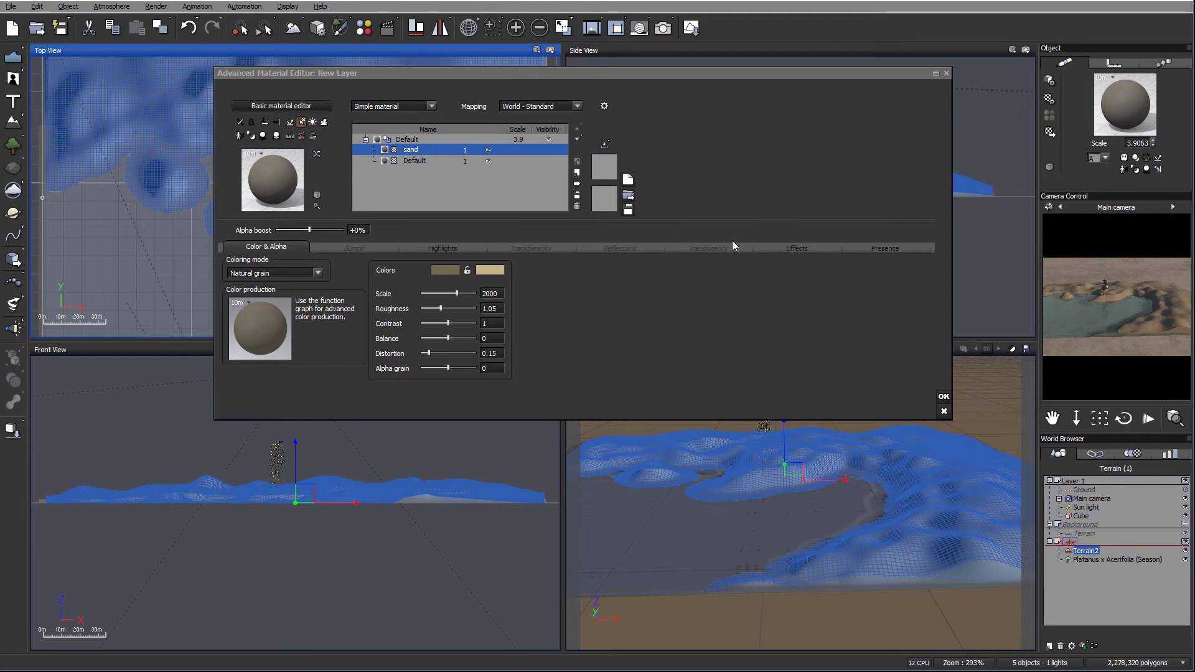
Limit the sand layer's altitude range to -1 through -0.5 with 16% top fuzziness, checking its coverage with the layer highlight.
{"action": "left_click", "coordinate": [889, 248]}
{"action": "left_click_drag", "start_coordinate": [421, 269], "coordinate": [373, 270]}
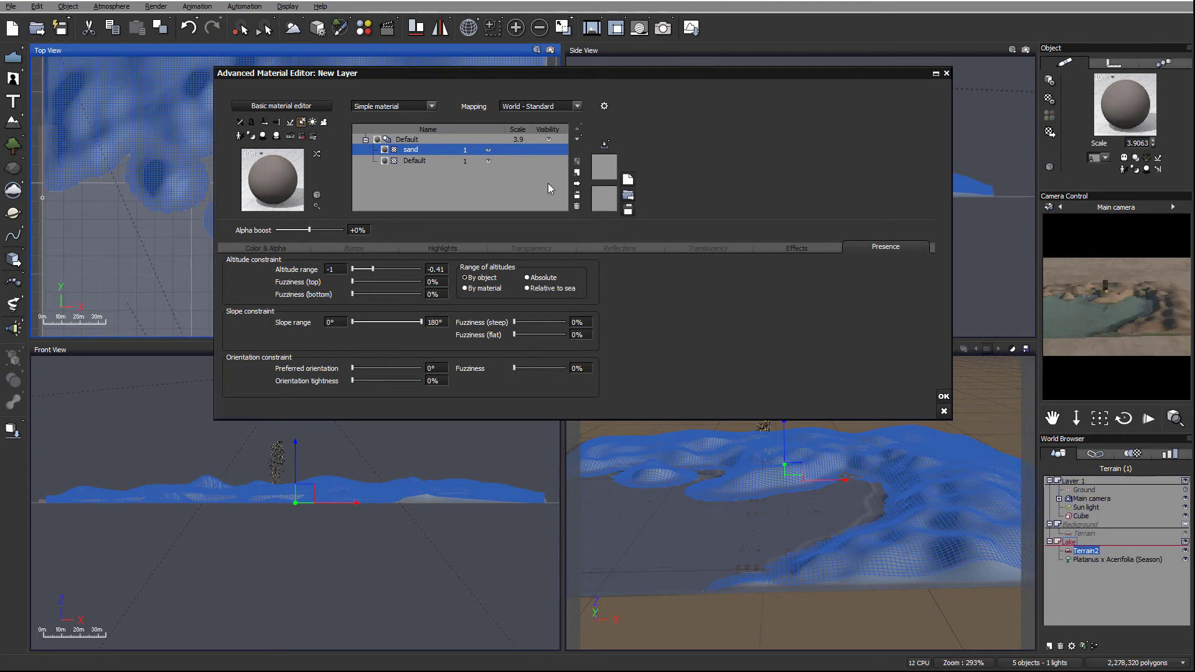
{"action": "left_click", "coordinate": [487, 148]}
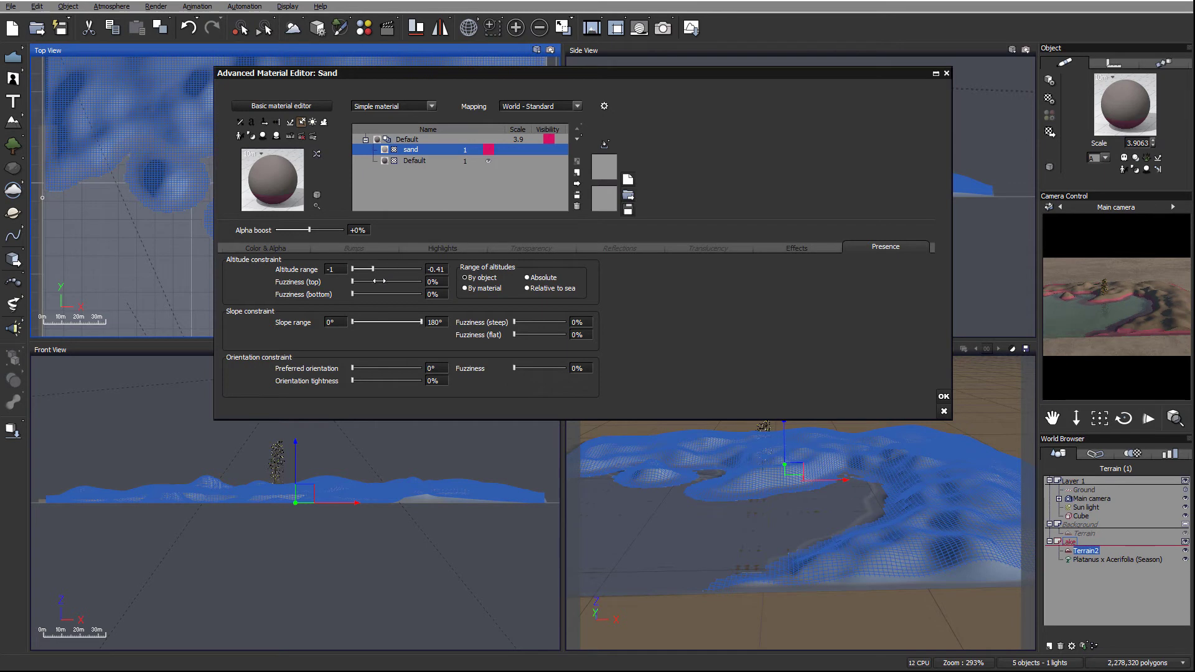
{"action": "left_click_drag", "start_coordinate": [359, 283], "coordinate": [370, 268]}
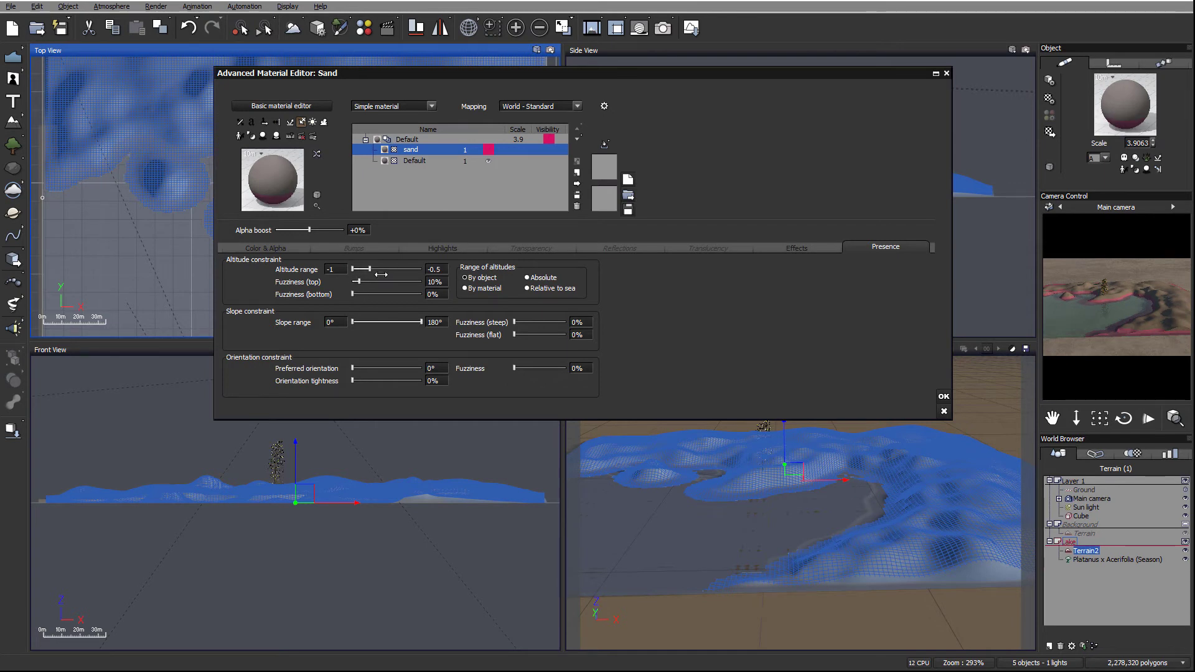
{"action": "right_click", "coordinate": [1095, 310]}
{"action": "left_click", "coordinate": [1113, 314]}
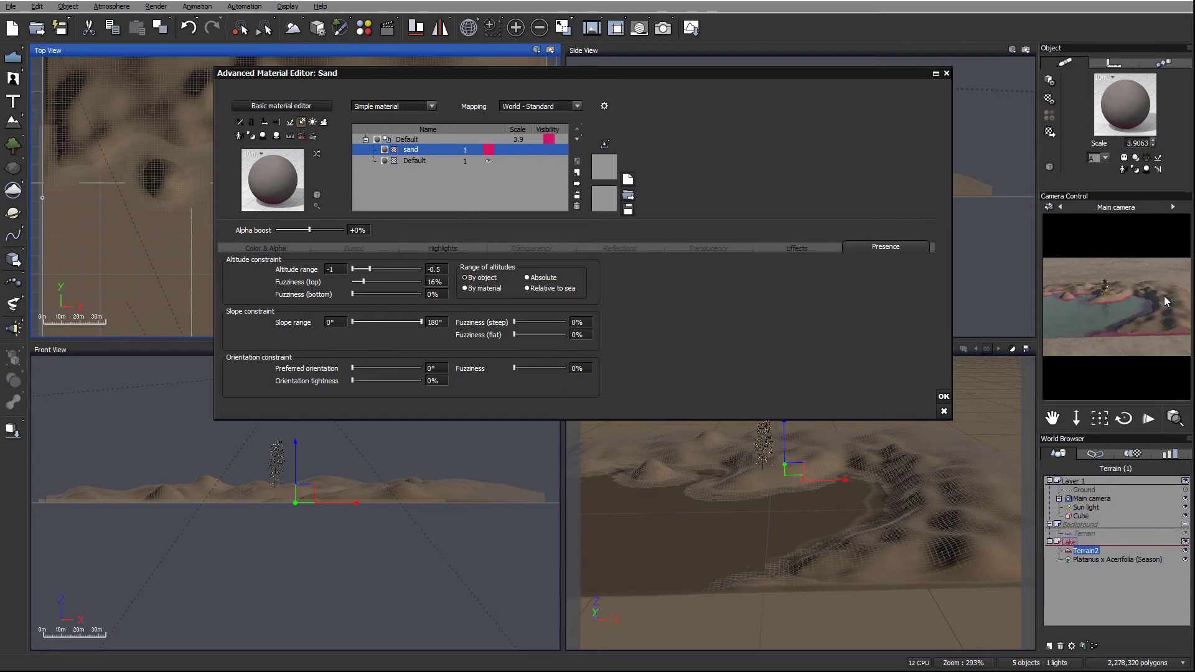
{"action": "left_click", "coordinate": [489, 149]}
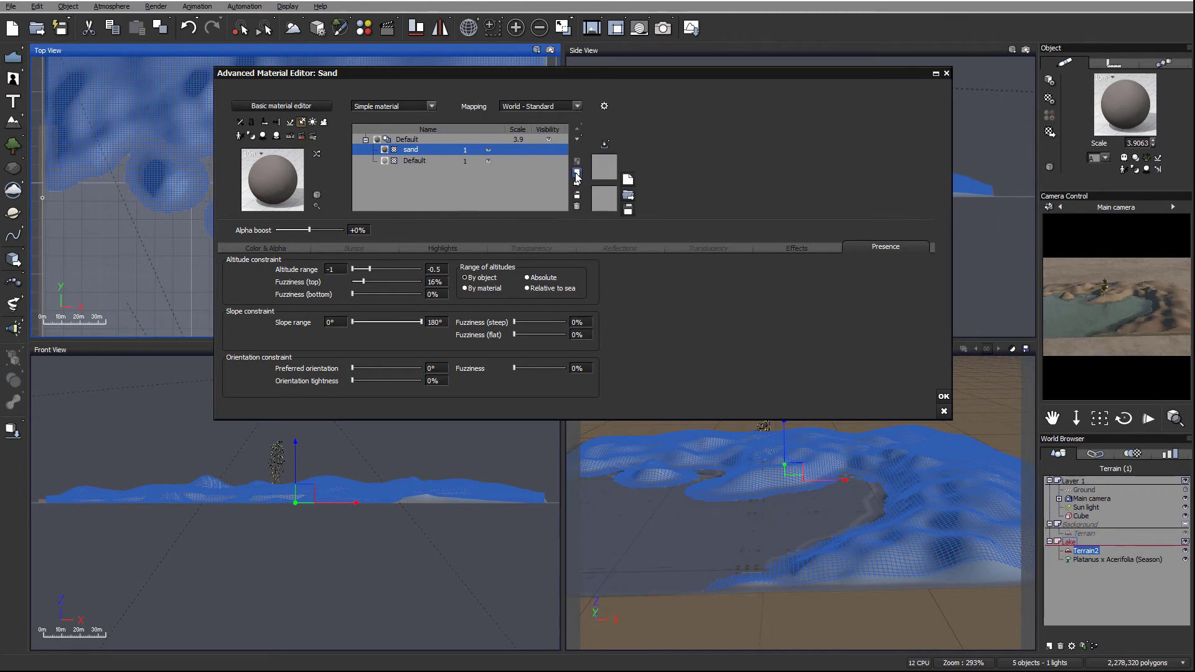
Add another layer above sand, name it grass and set its scale to 1.
{"action": "double_click", "coordinate": [436, 149]}
{"action": "type", "text": "grass"}
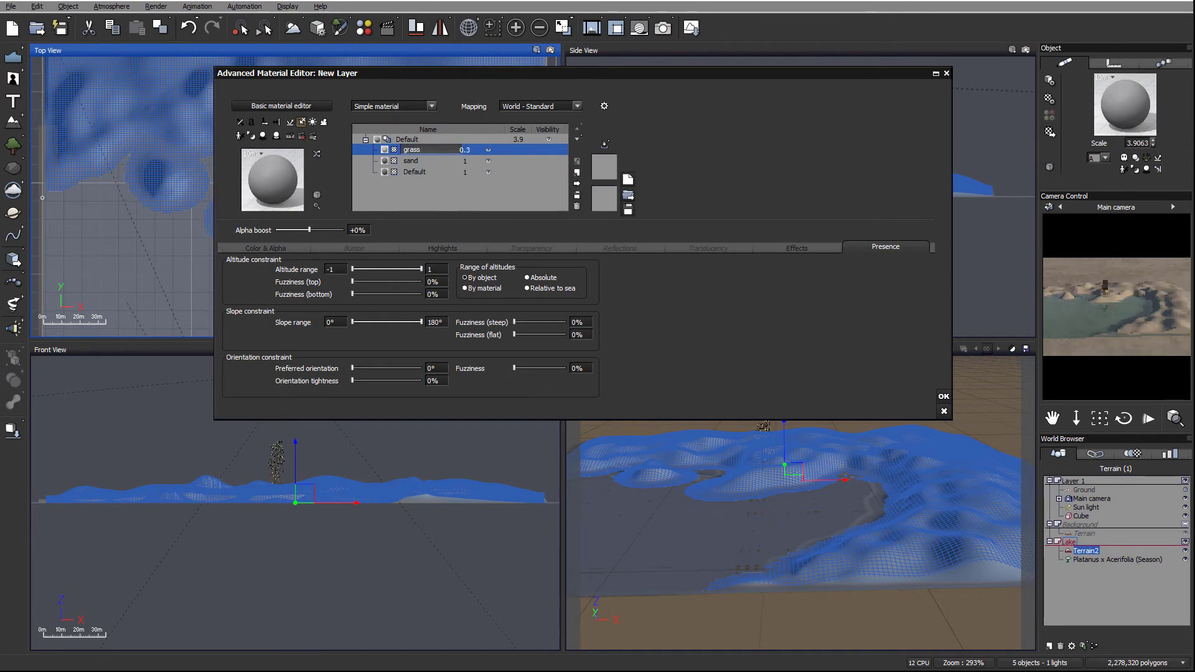
{"action": "left_click", "coordinate": [464, 150]}
{"action": "double_click", "coordinate": [462, 150]}
{"action": "type", "text": "1"}
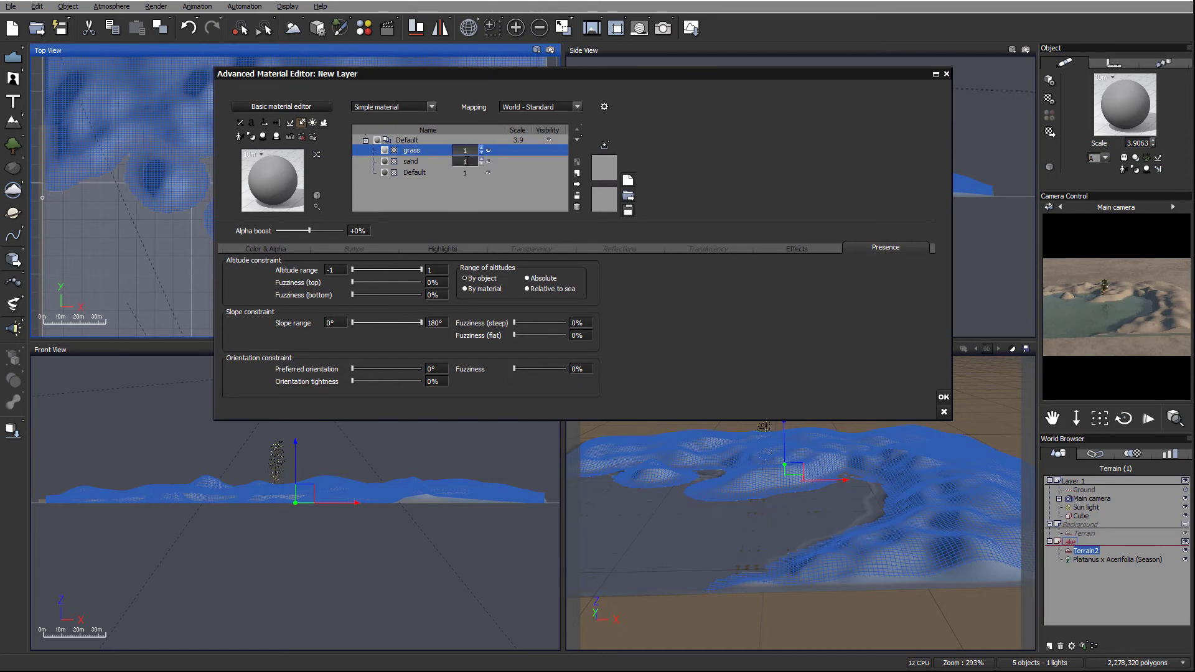
Set the overall scale of the terrain's parent Default material to 1.
{"action": "left_click", "coordinate": [272, 247]}
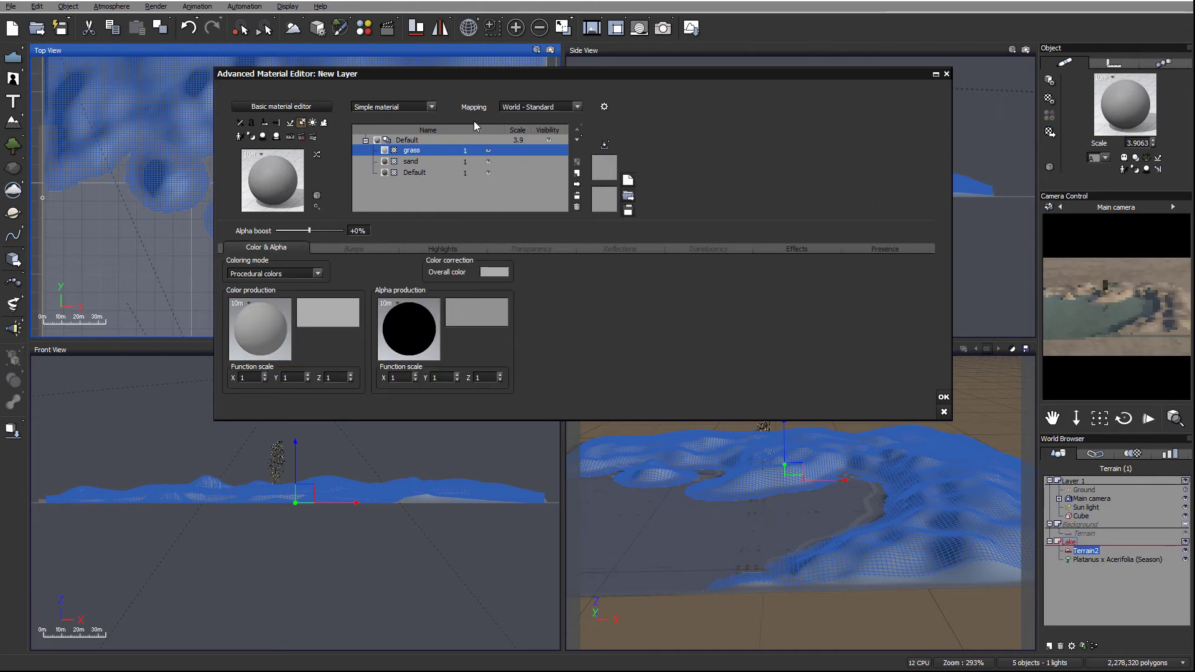
{"action": "double_click", "coordinate": [526, 140]}
{"action": "type", "text": "1"}
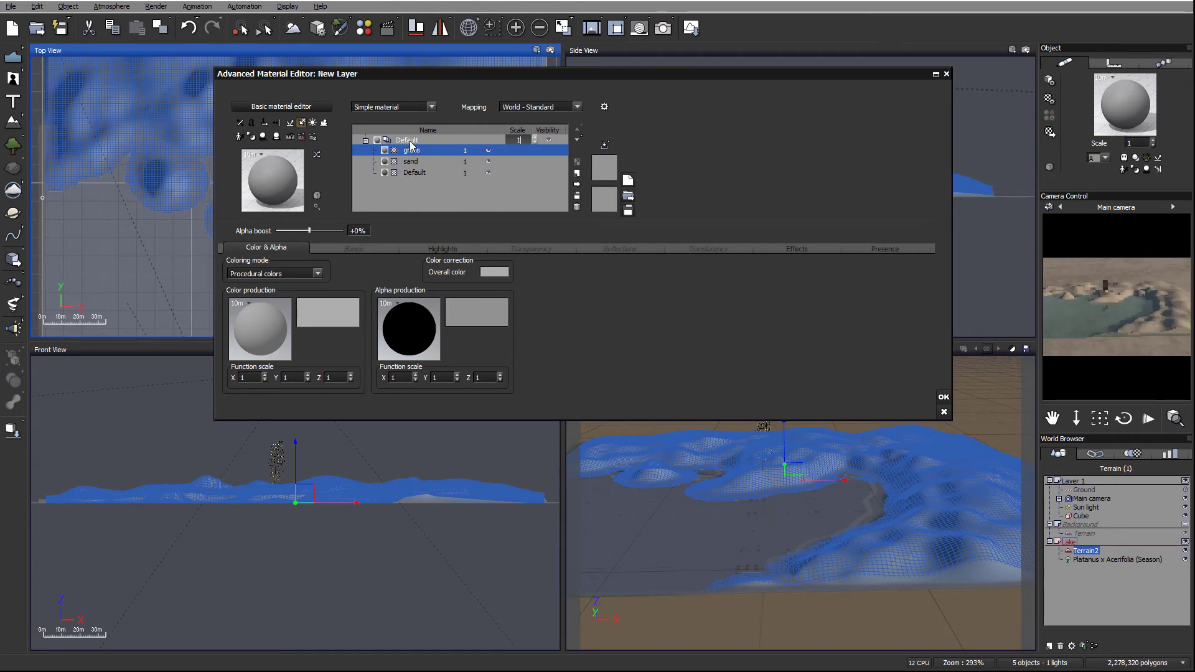
Switch the grass layer's coloring mode to Natural grain and set its first color to a muted green, RGB 45, 56, 39.
{"action": "left_click", "coordinate": [317, 274]}
{"action": "left_click", "coordinate": [281, 303]}
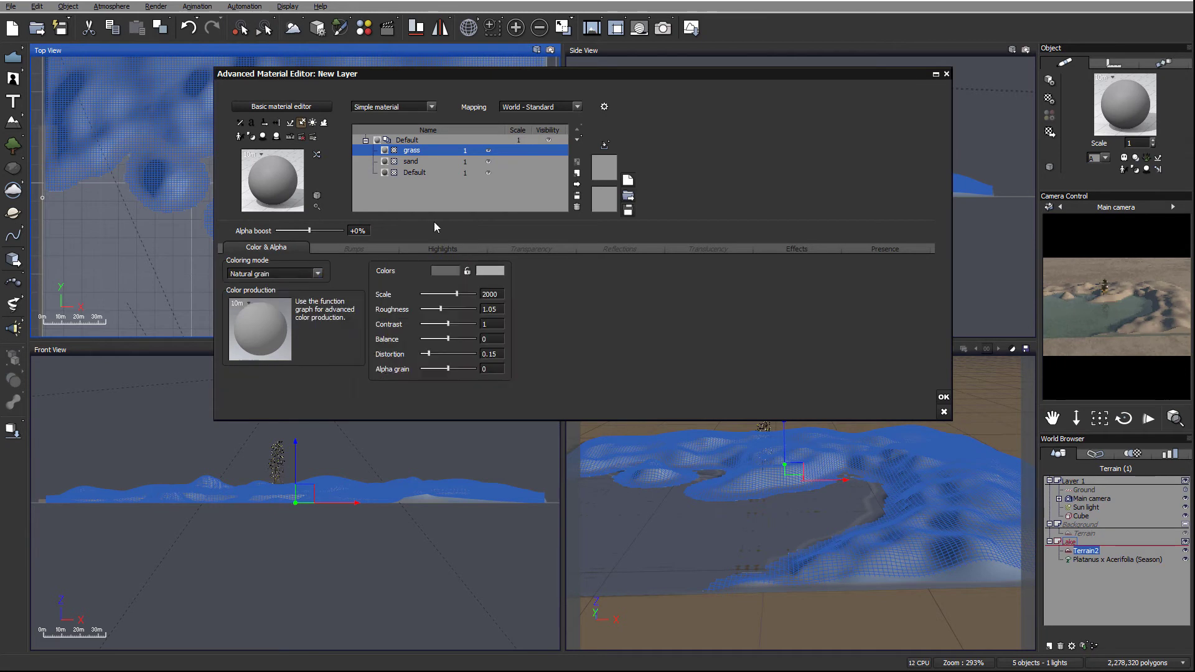
{"action": "left_click", "coordinate": [442, 272]}
{"action": "left_click_drag", "start_coordinate": [394, 314], "coordinate": [404, 301]}
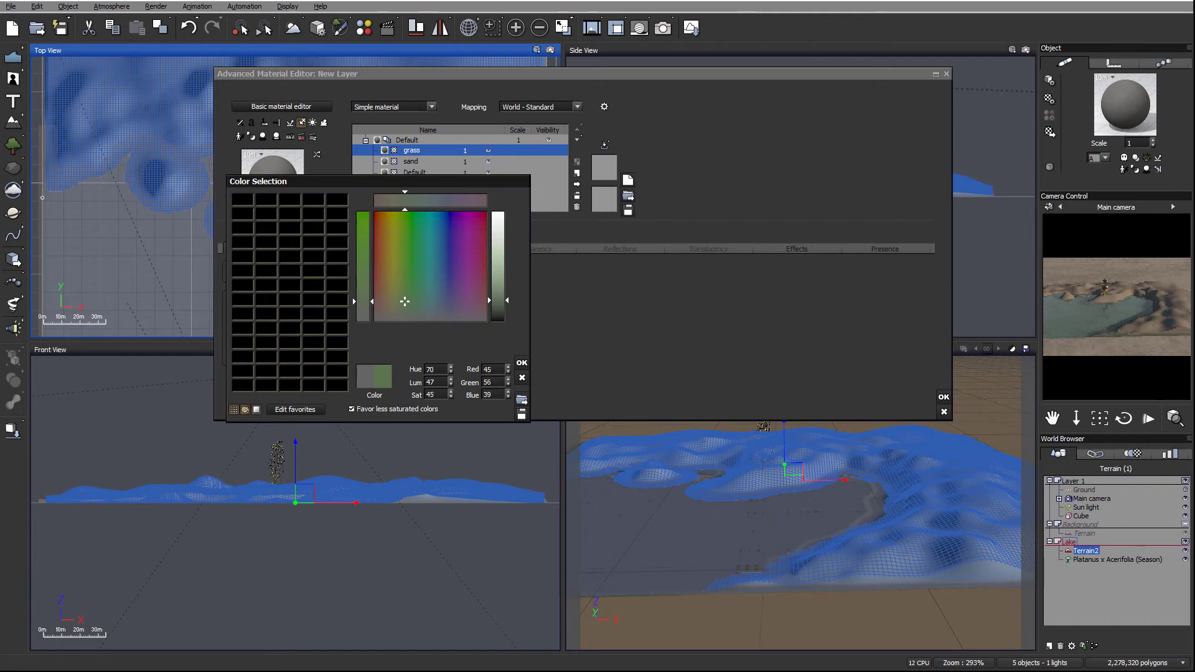
{"action": "left_click", "coordinate": [521, 362]}
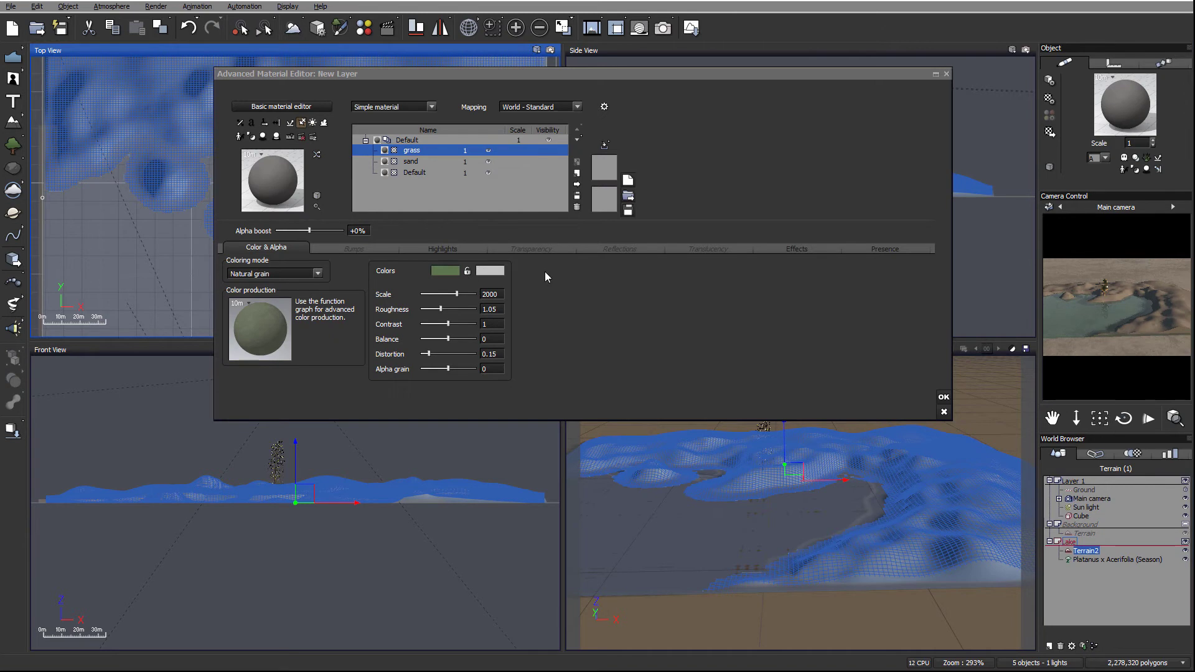
Set the grass layer's second grain color to a light green, RGB 128, 148, 97.
{"action": "left_click", "coordinate": [491, 270]}
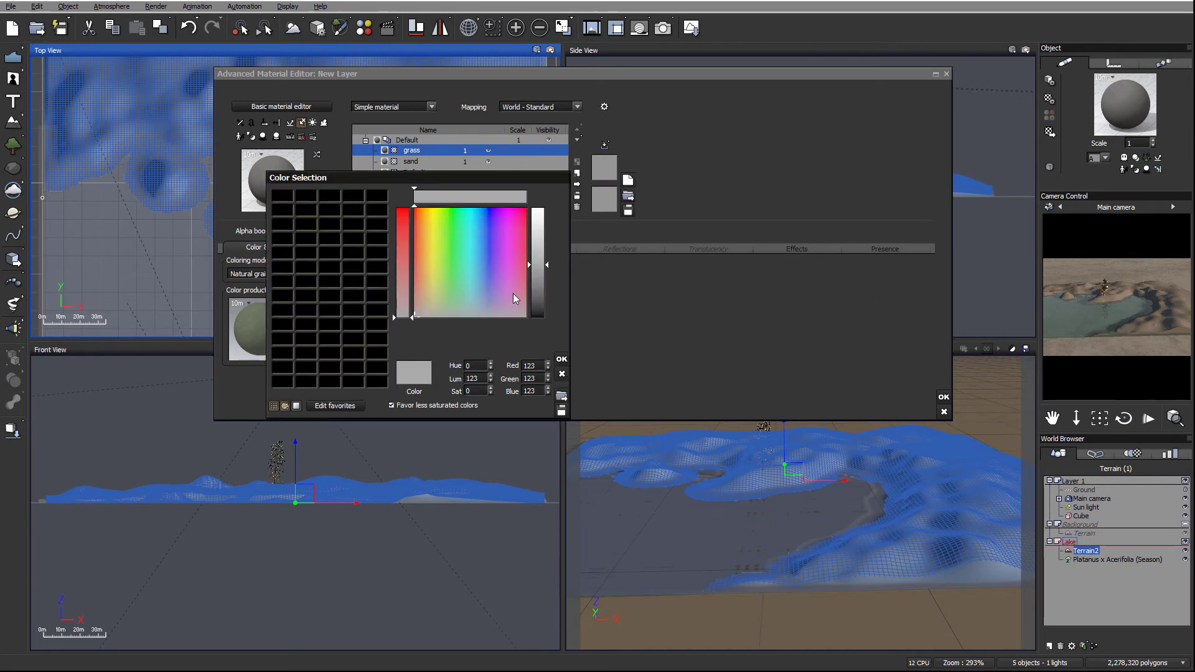
{"action": "left_click_drag", "start_coordinate": [439, 285], "coordinate": [440, 295]}
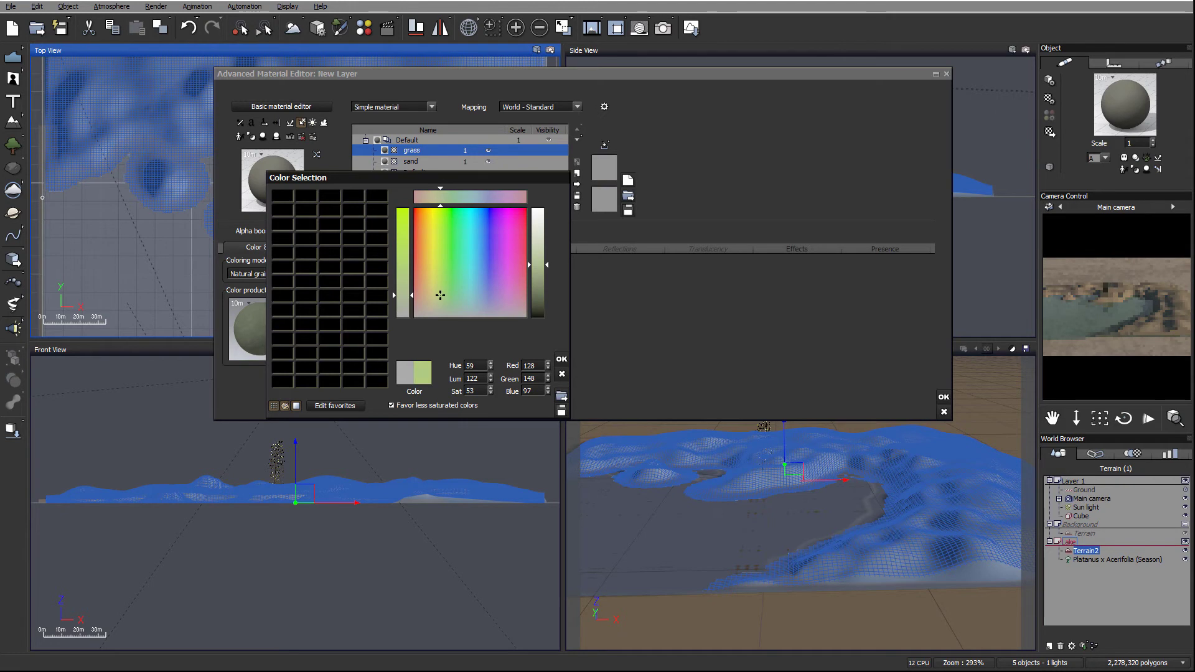
{"action": "left_click", "coordinate": [561, 359]}
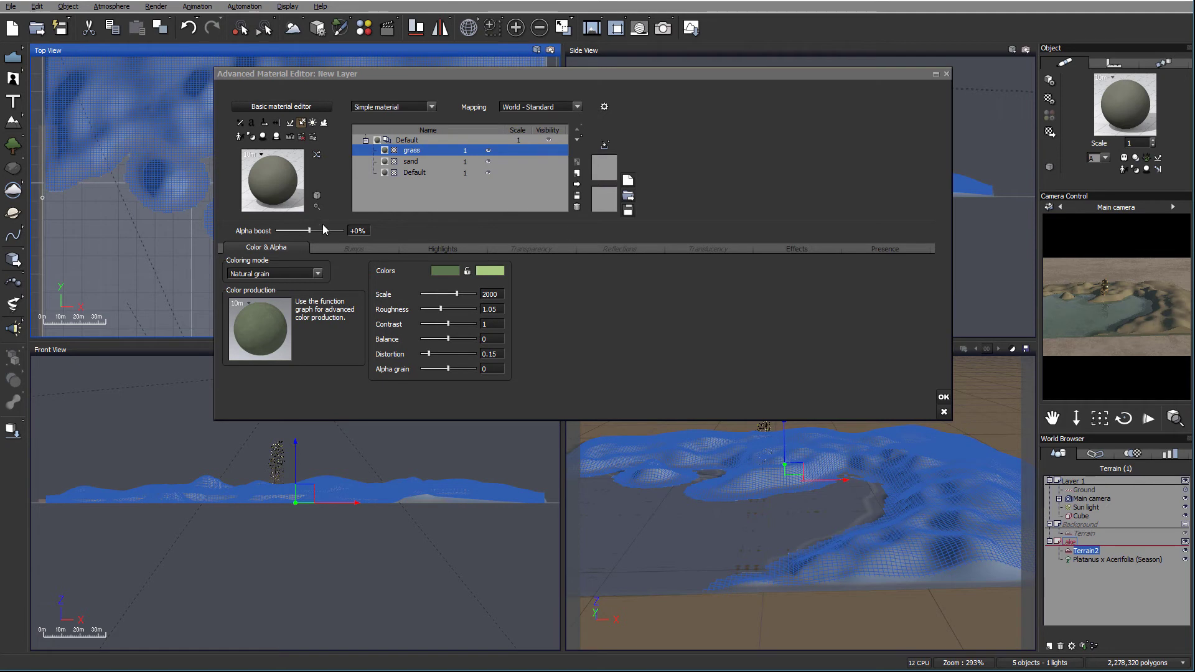
Adjust the grass layer's alpha boost to +2% and its grain roughness to about 1.15.
{"action": "left_click_drag", "start_coordinate": [311, 230], "coordinate": [343, 229]}
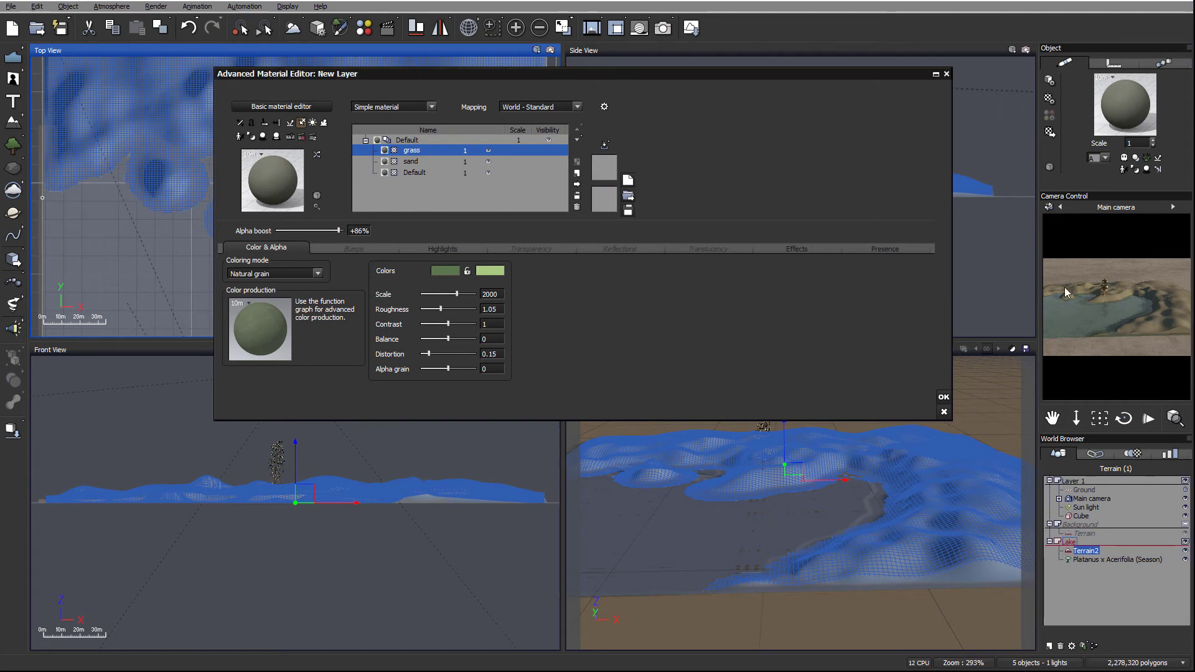
{"action": "left_click_drag", "start_coordinate": [339, 230], "coordinate": [310, 231]}
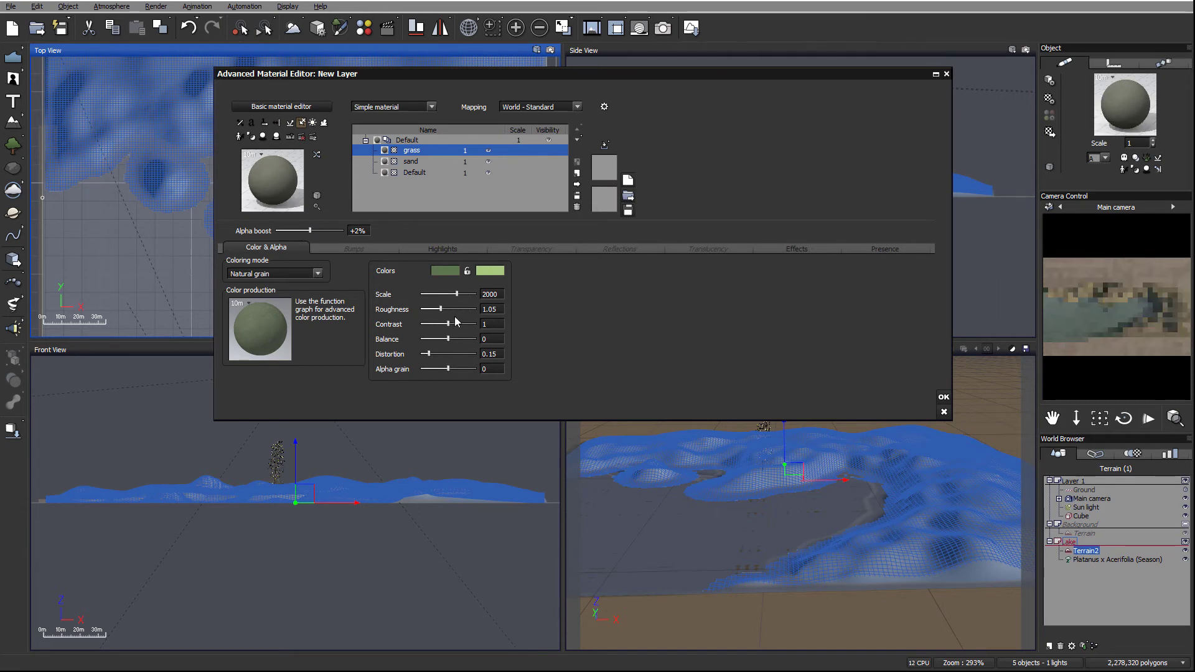
{"action": "left_click_drag", "start_coordinate": [440, 309], "coordinate": [448, 309]}
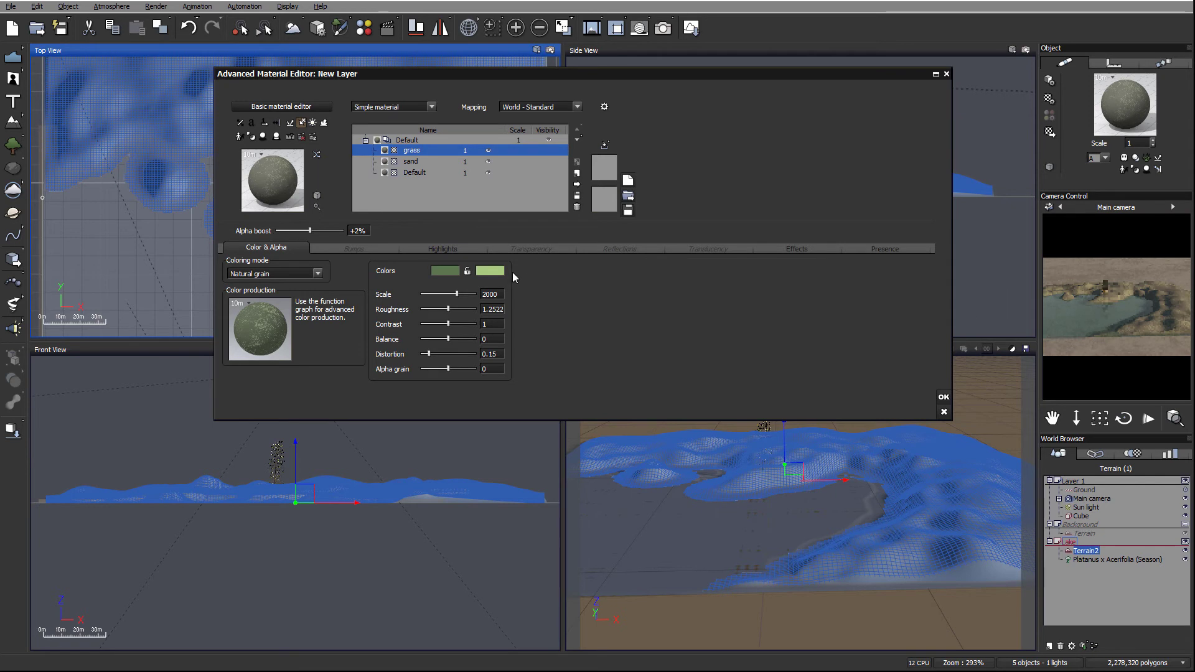
{"action": "left_click_drag", "start_coordinate": [456, 310], "coordinate": [450, 310]}
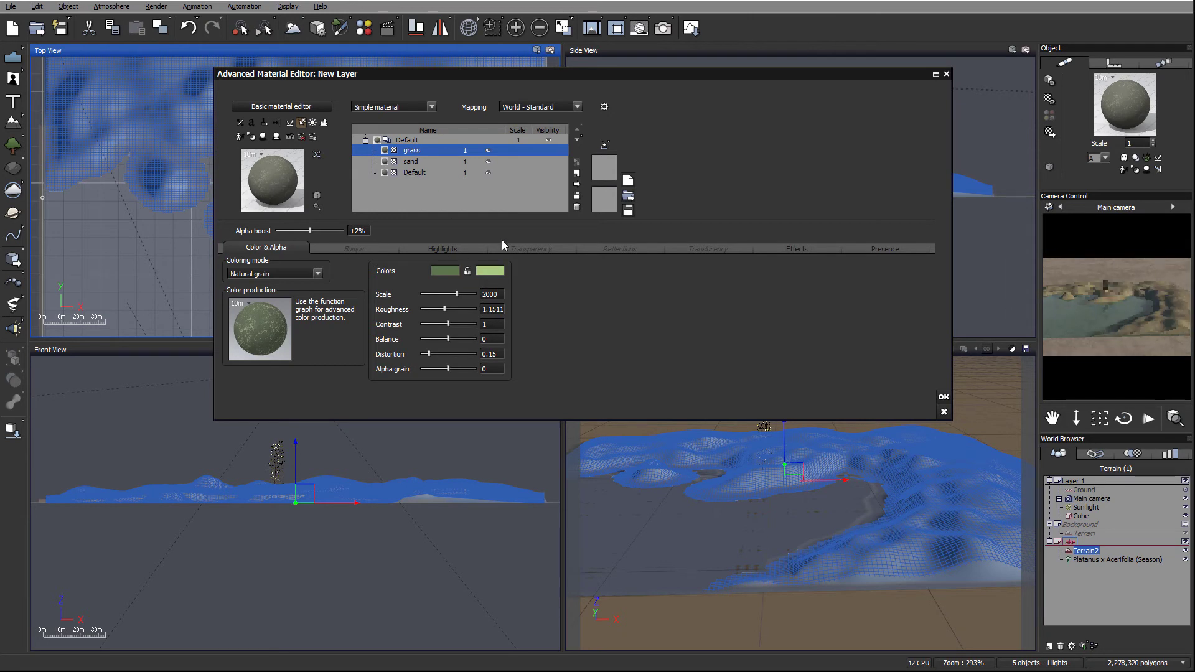
Limit the grass layer's altitude range to -0.8 through 1 with 13% bottom fuzziness, move it below sand, and accept the material.
{"action": "left_click", "coordinate": [891, 249]}
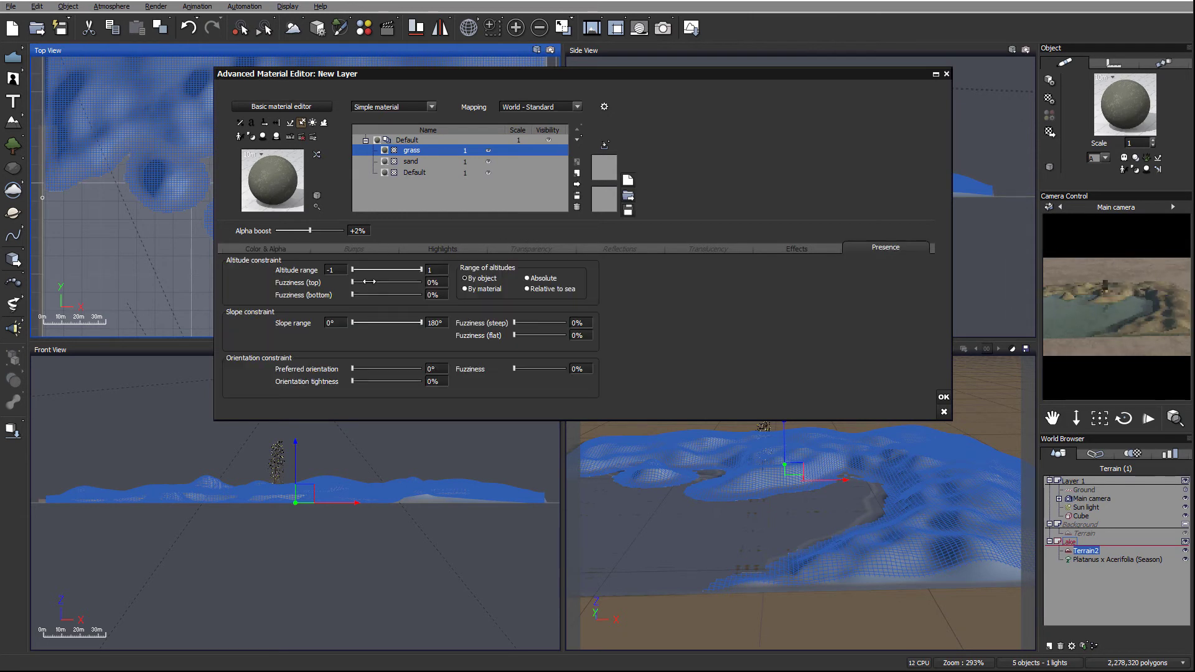
{"action": "left_click_drag", "start_coordinate": [352, 269], "coordinate": [358, 269]}
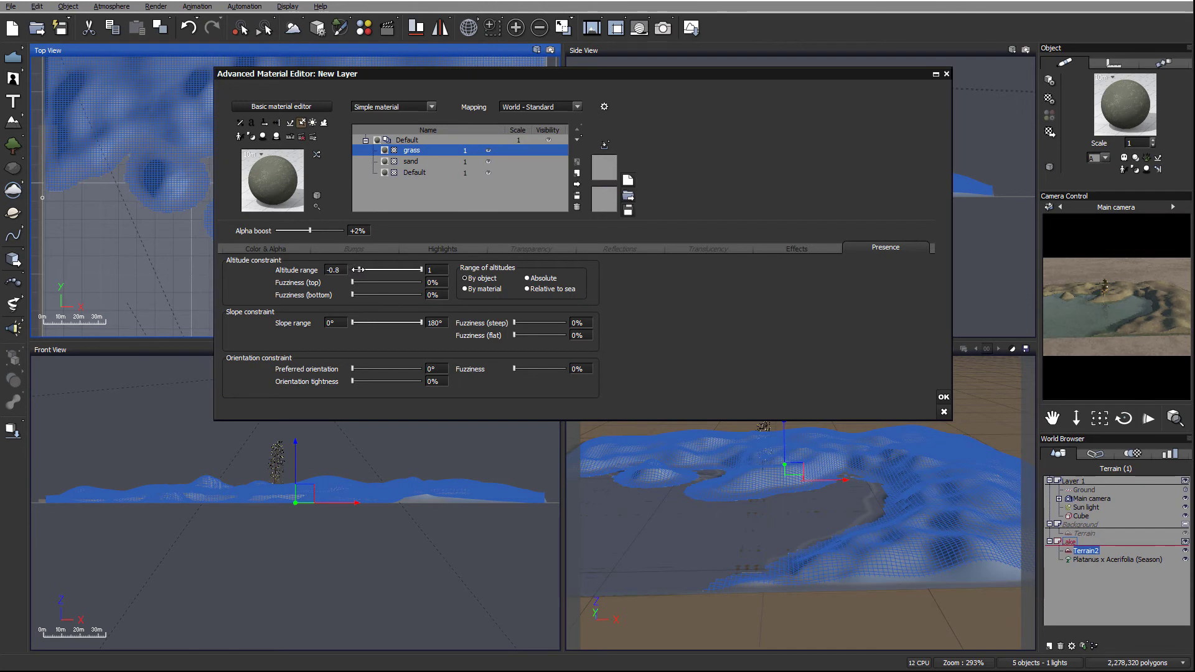
{"action": "left_click_drag", "start_coordinate": [353, 296], "coordinate": [360, 296]}
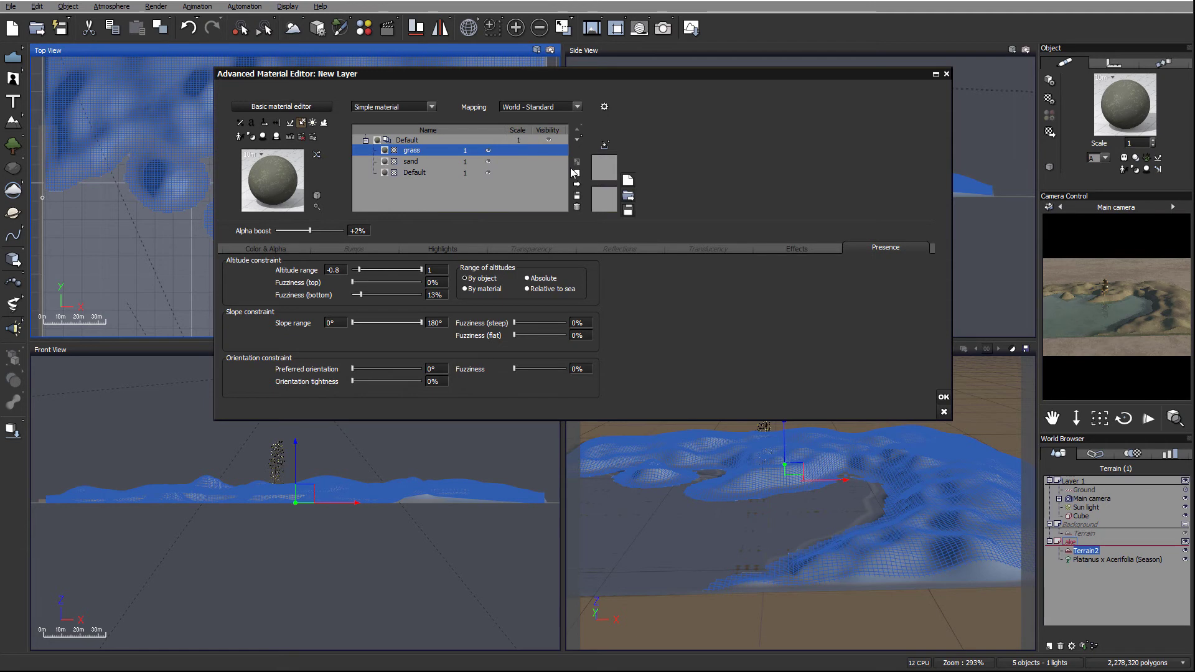
{"action": "left_click", "coordinate": [578, 140]}
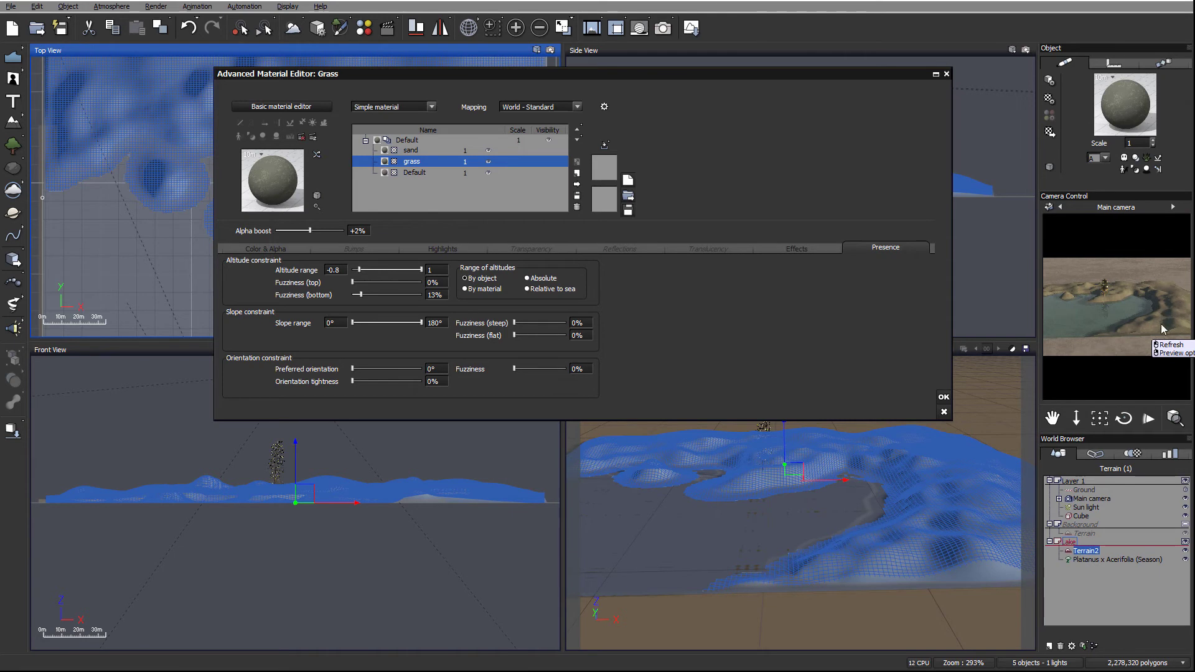
{"action": "left_click", "coordinate": [941, 397]}
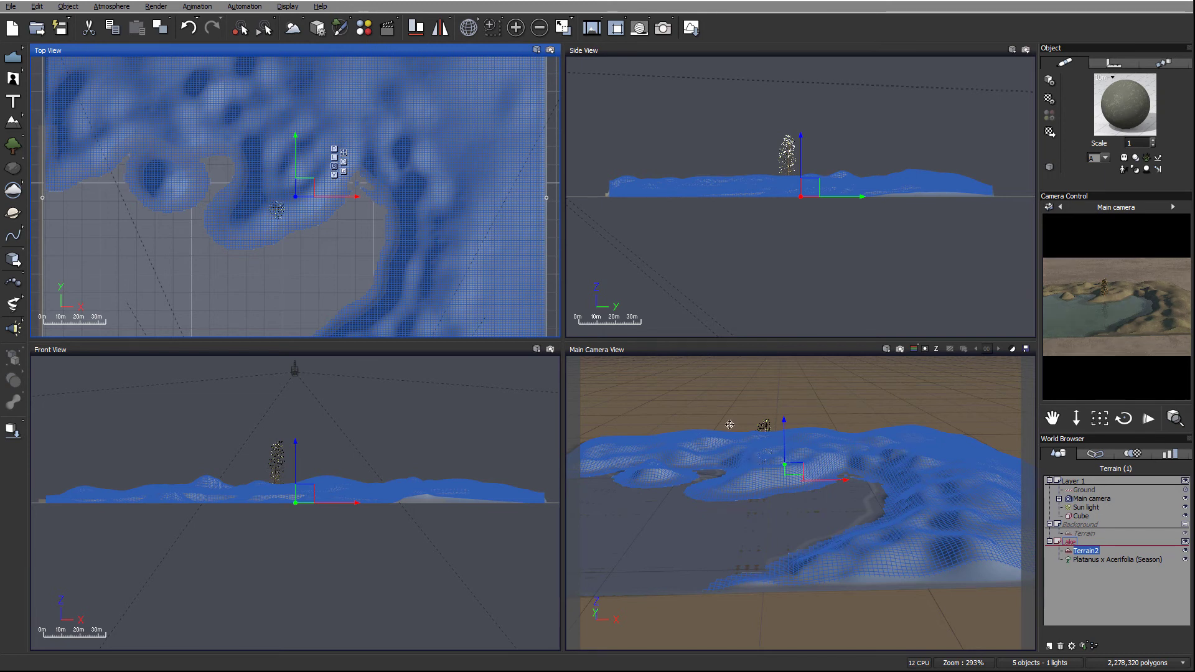
Delete the Platanus x Acerifolia plant from the Lake layer.
{"action": "right_click_drag", "start_coordinate": [481, 220], "coordinate": [494, 142]}
{"action": "scroll", "coordinate": [395, 165], "scroll_direction": "down", "scroll_amount": 2}
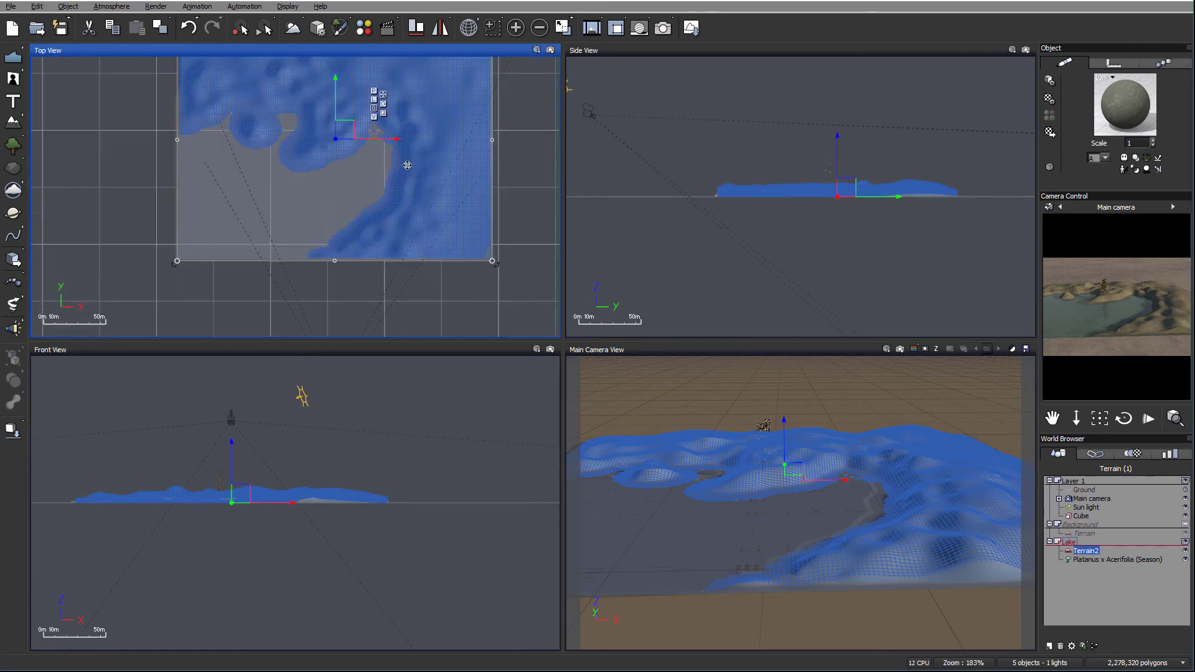
{"action": "left_click", "coordinate": [1093, 564]}
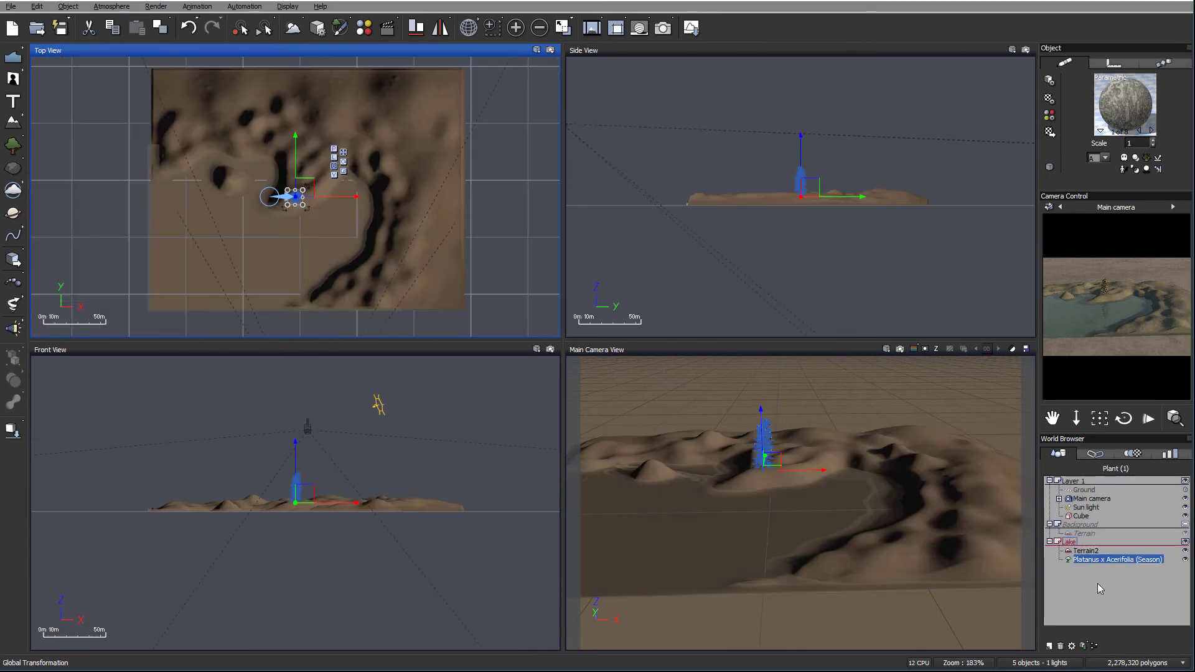
{"action": "key", "text": "Delete"}
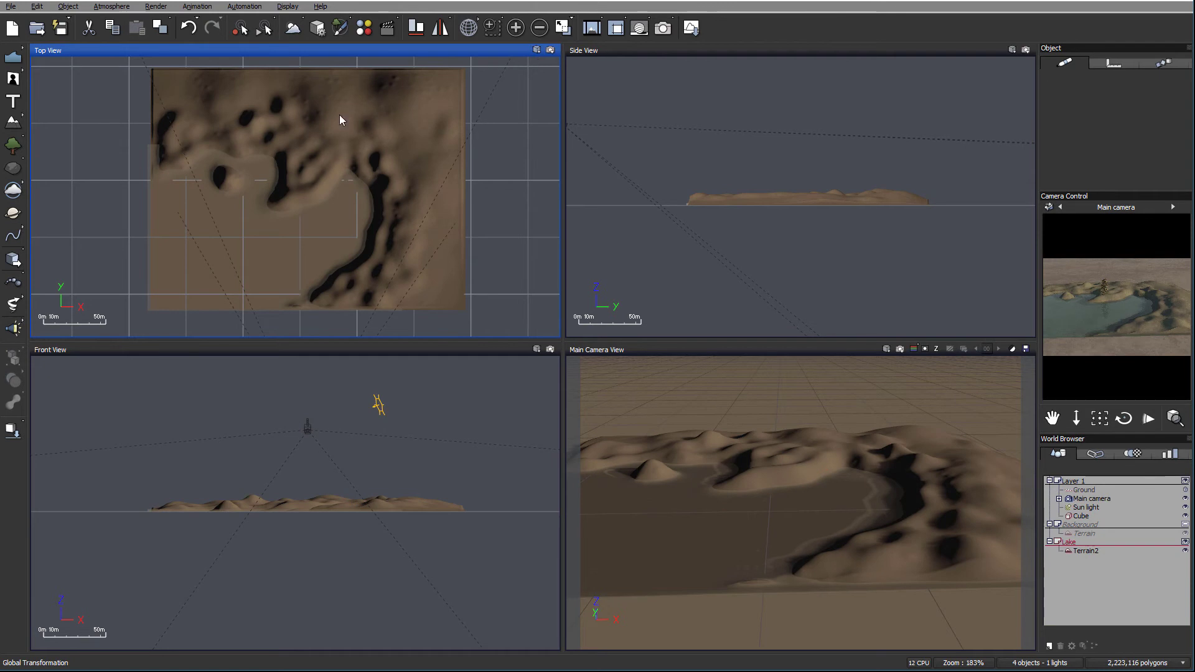
{"action": "mouse_move", "coordinate": [409, 144]}
{"action": "right_mouse_down"}
{"action": "mouse_move", "coordinate": [398, 152]}
{"action": "mouse_move", "coordinate": [413, 139]}
{"action": "right_mouse_up"}
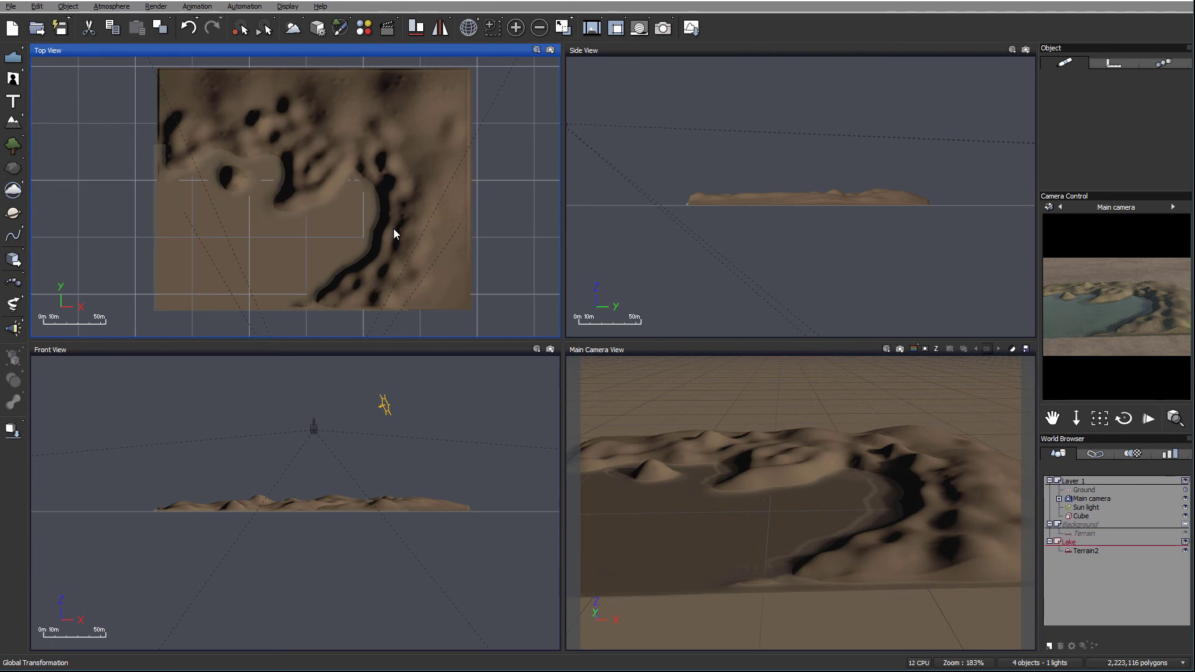
Add a layer above sand in the Terrain2 material and change its type to EcoSystem/Particles.
{"action": "left_click", "coordinate": [1087, 551]}
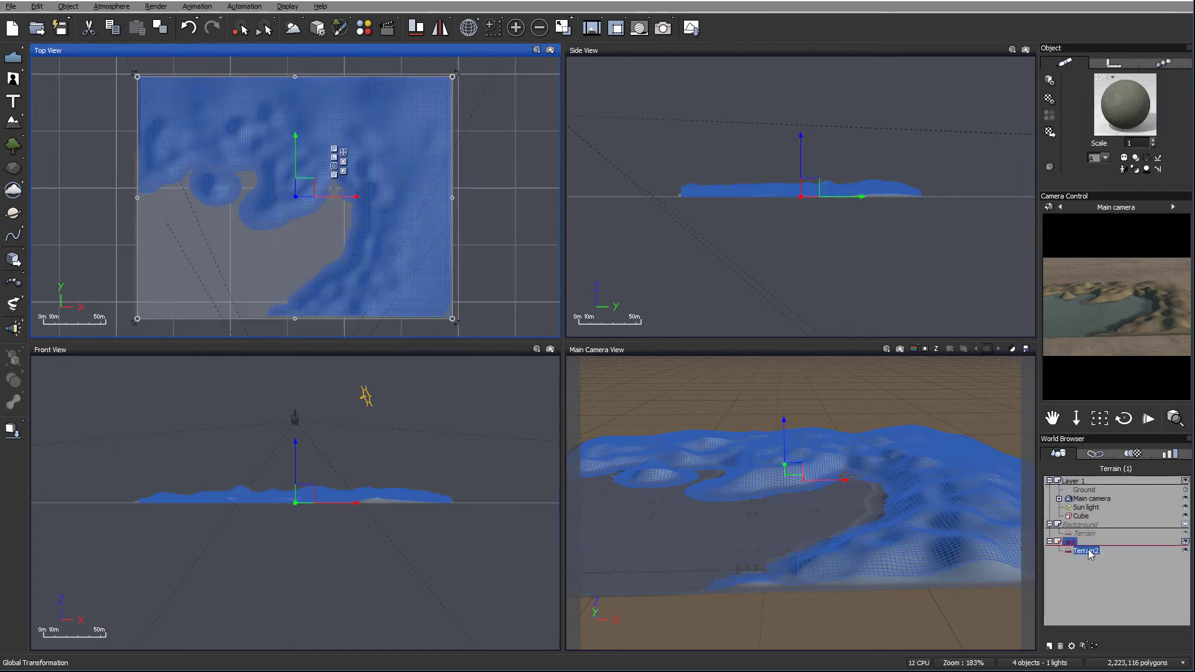
{"action": "double_click", "coordinate": [1114, 94]}
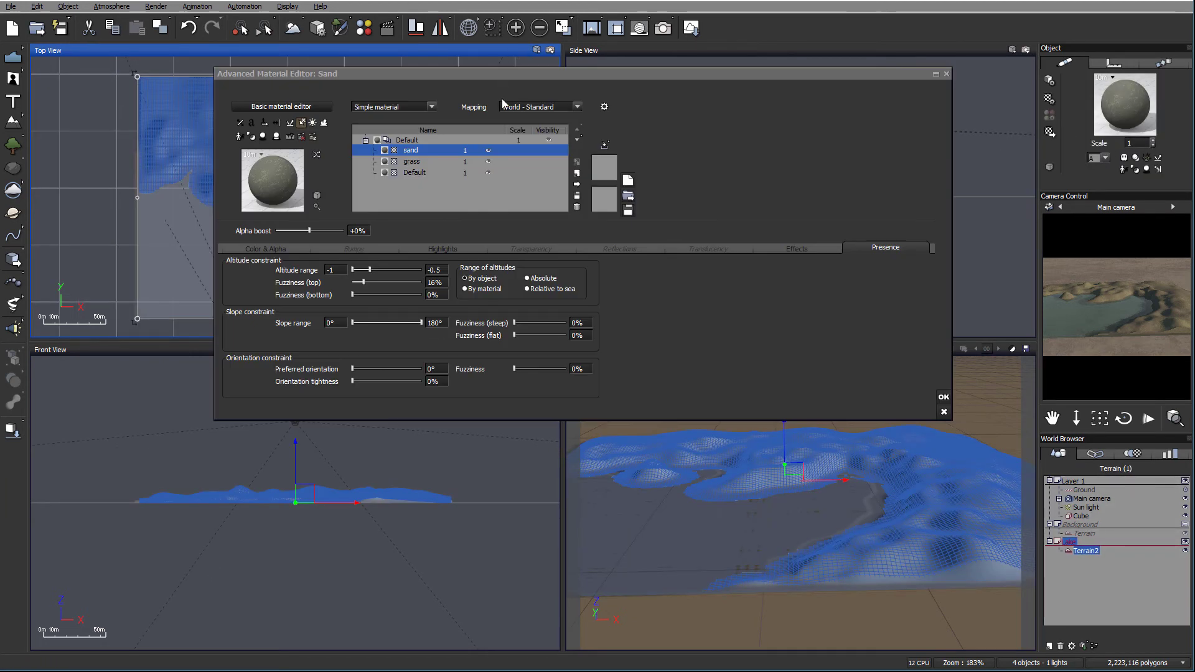
{"action": "left_click", "coordinate": [577, 174]}
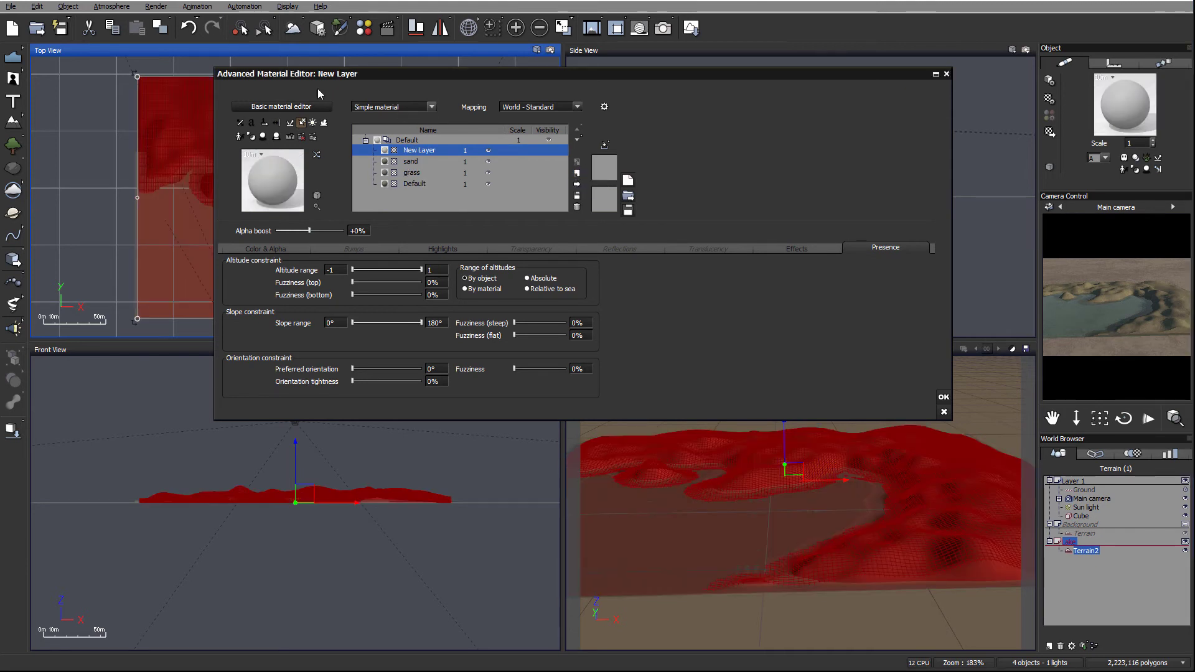
{"action": "left_click", "coordinate": [429, 107]}
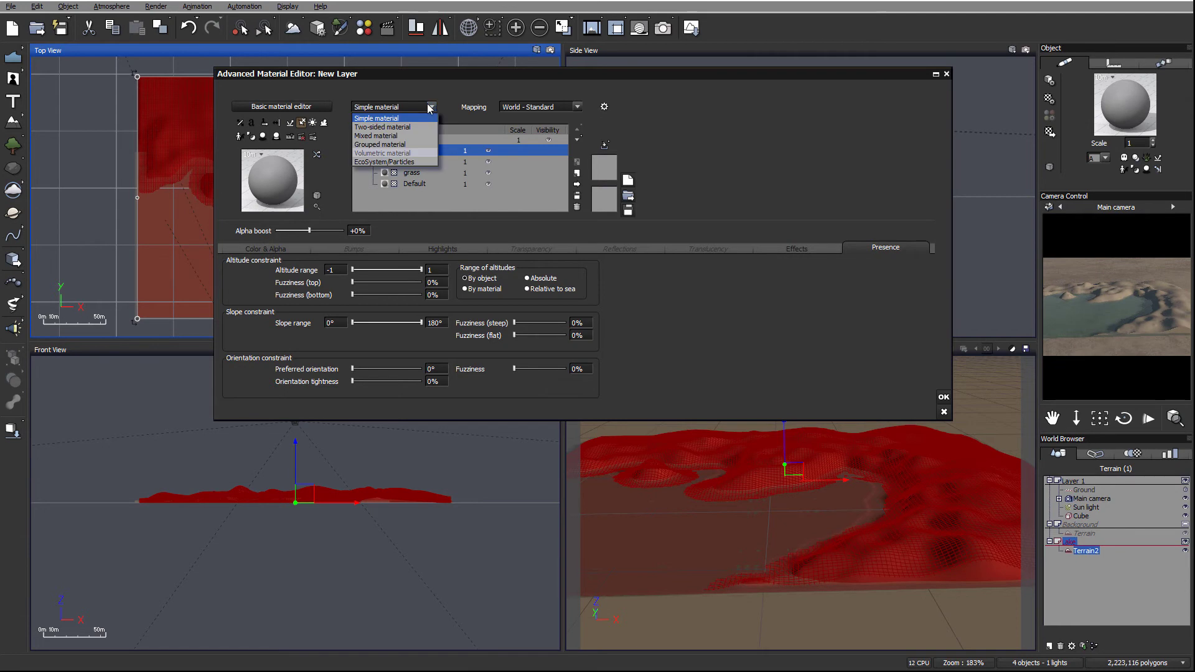
{"action": "left_click", "coordinate": [399, 163]}
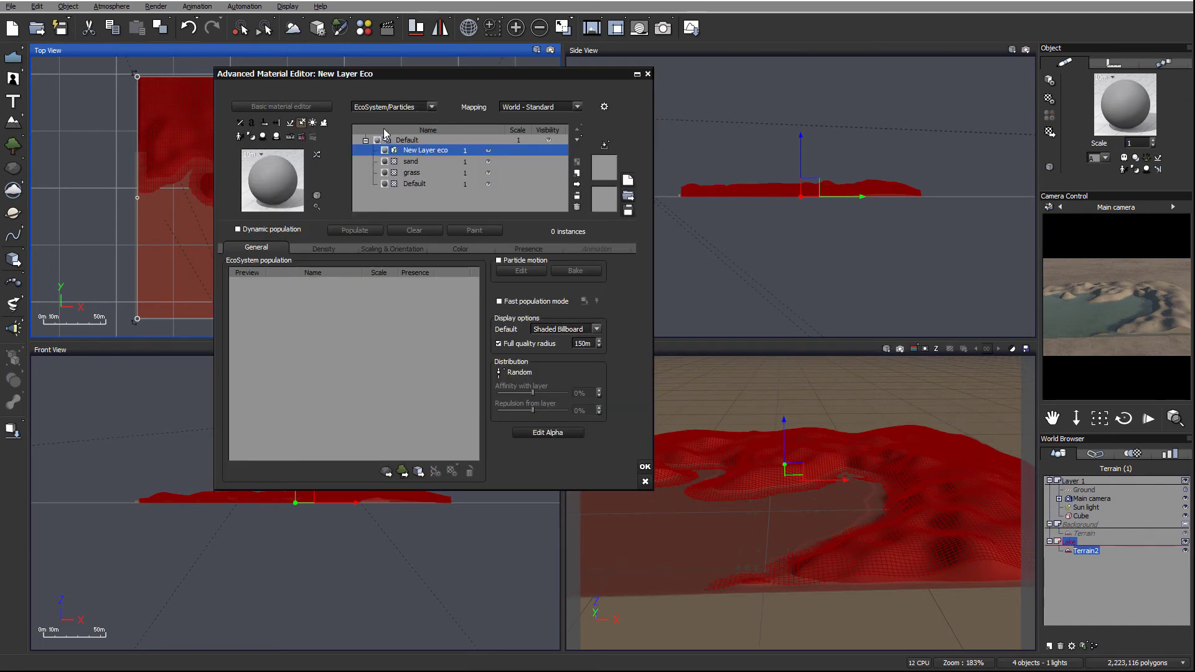
Try to rename the EcoSystem layer to Trees.
{"action": "left_click", "coordinate": [453, 149]}
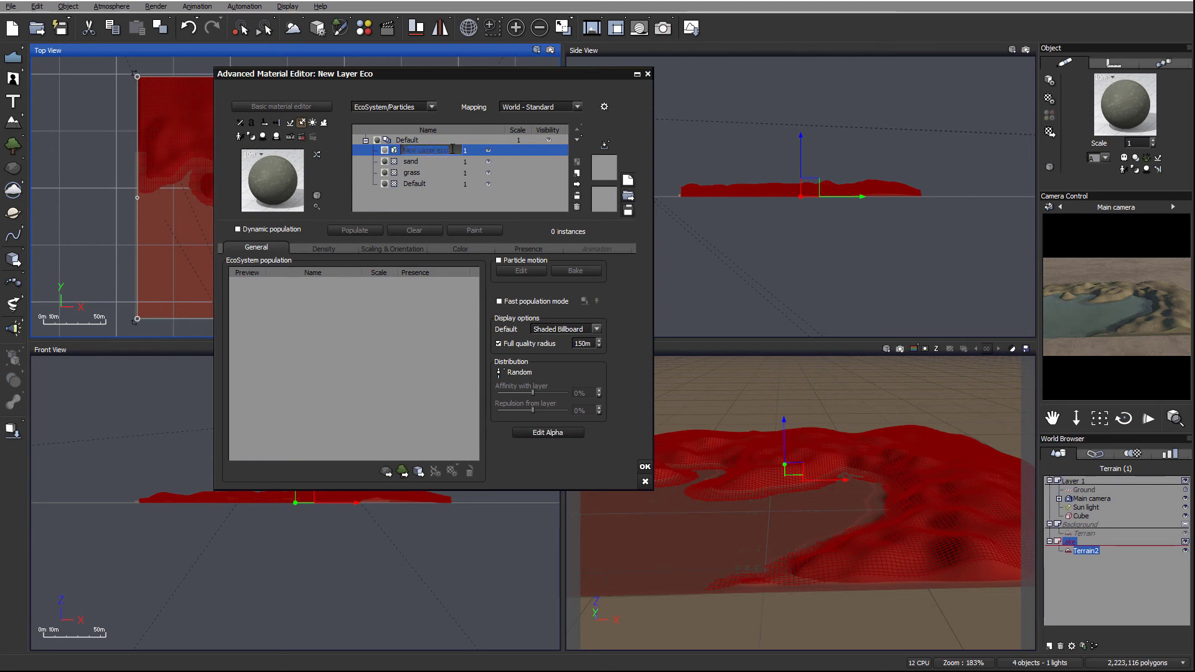
{"action": "type", "text": "Trees"}
{"action": "left_click", "coordinate": [442, 150]}
Add the Red Spruce tree to the EcoSystem layer's population.
{"action": "left_click", "coordinate": [402, 472]}
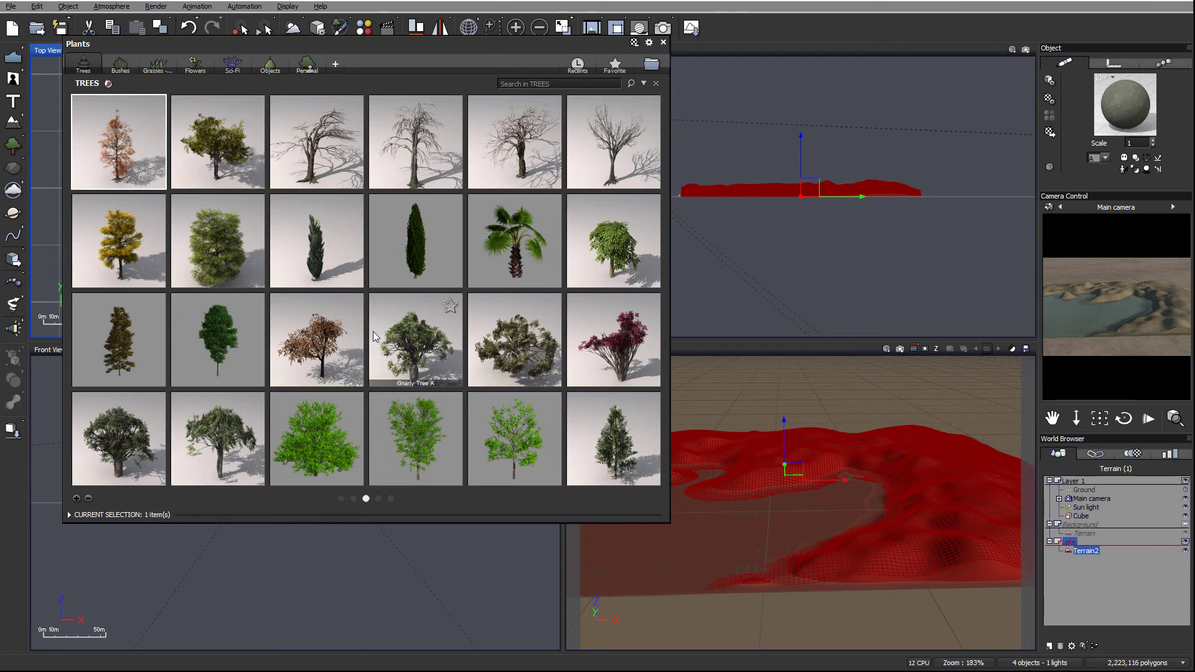
{"action": "mouse_move", "coordinate": [373, 331]}
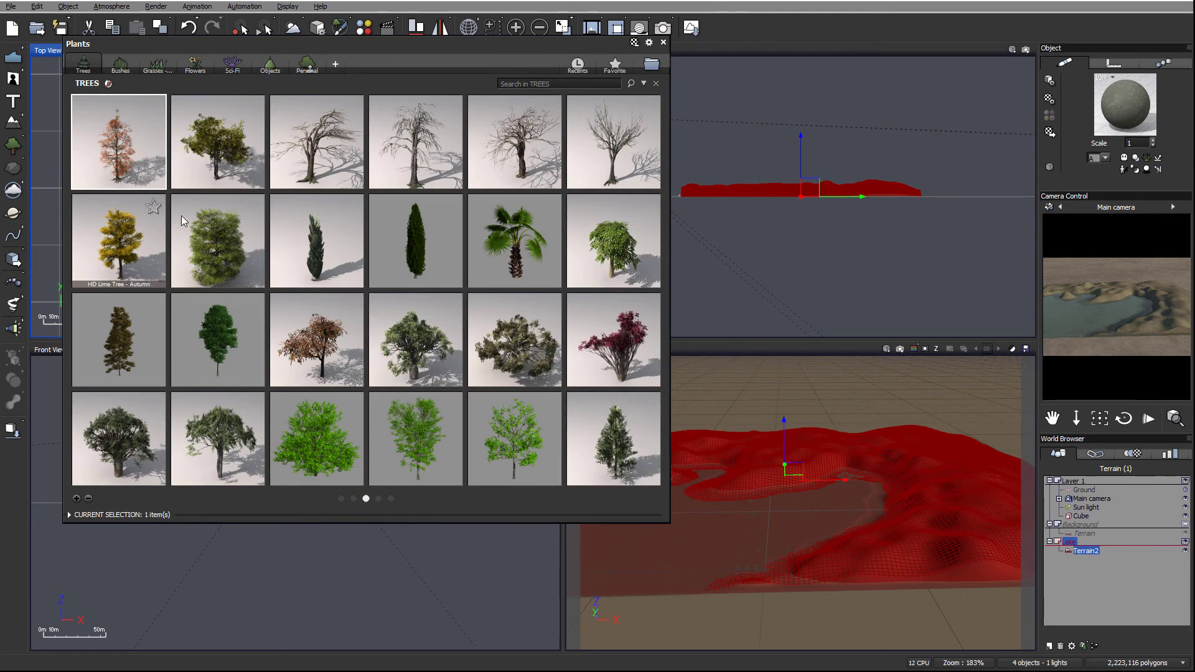
{"action": "mouse_move", "coordinate": [581, 323]}
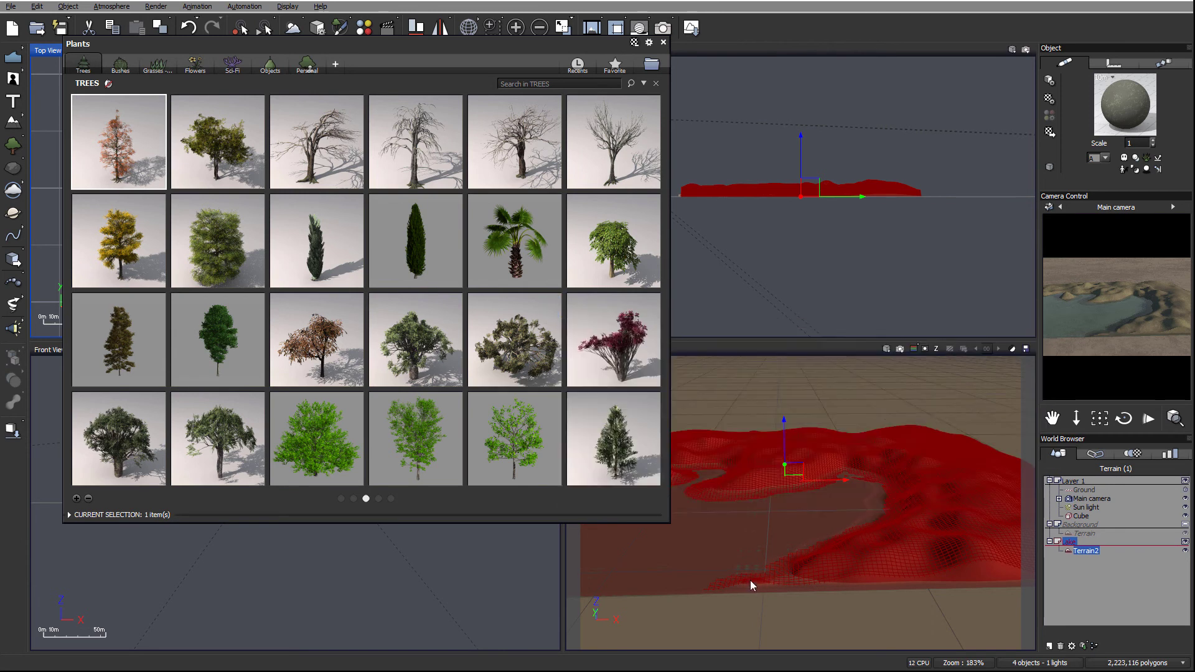
{"action": "double_click", "coordinate": [592, 415]}
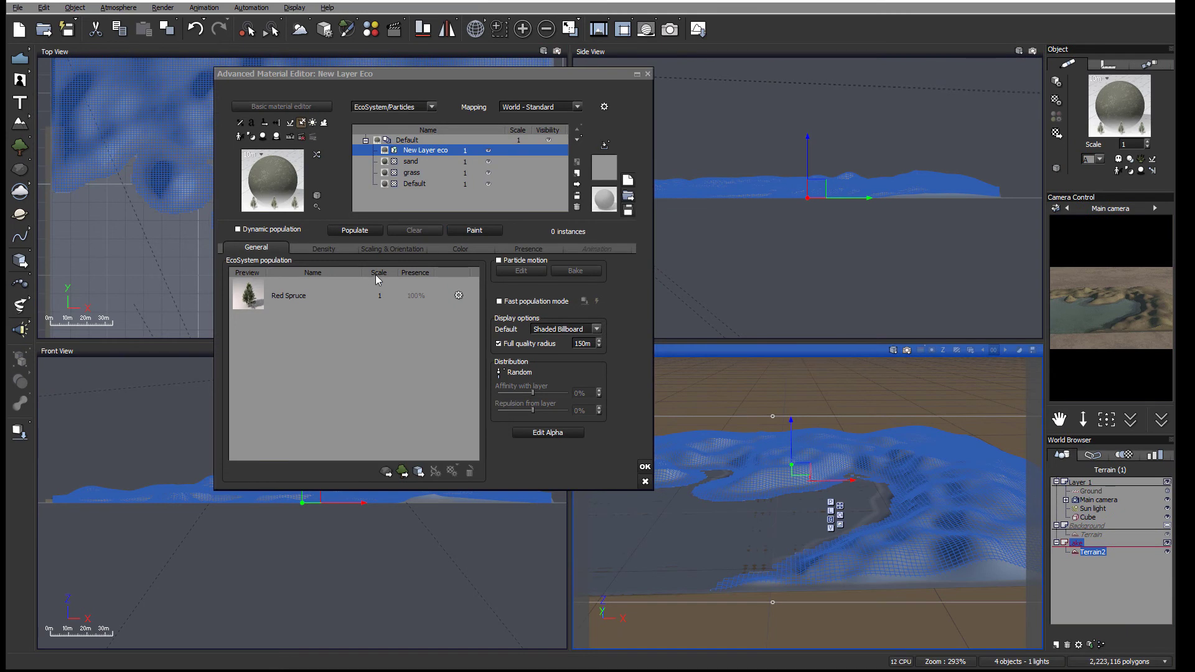
Add the White Fir (Mature) (HD) tree to the EcoSystem population, keeping the default plant quality.
{"action": "left_click", "coordinate": [403, 471]}
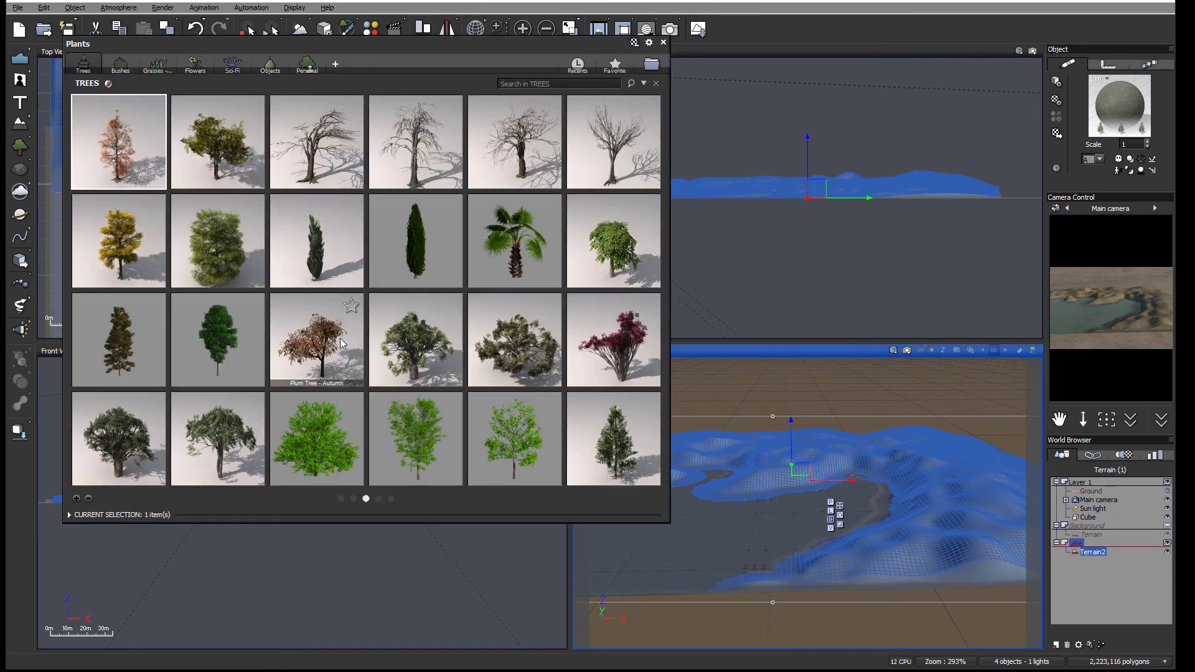
{"action": "mouse_move", "coordinate": [114, 341]}
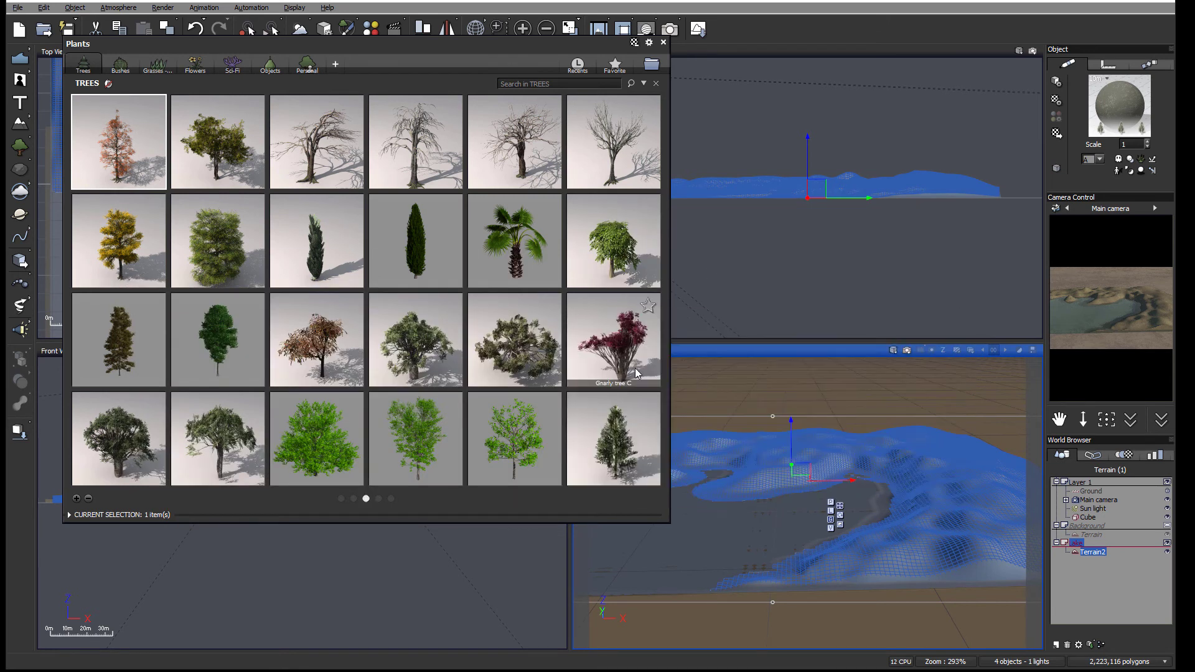
{"action": "scroll", "coordinate": [637, 368], "scroll_direction": "down", "scroll_amount": 1}
{"action": "mouse_move", "coordinate": [635, 368]}
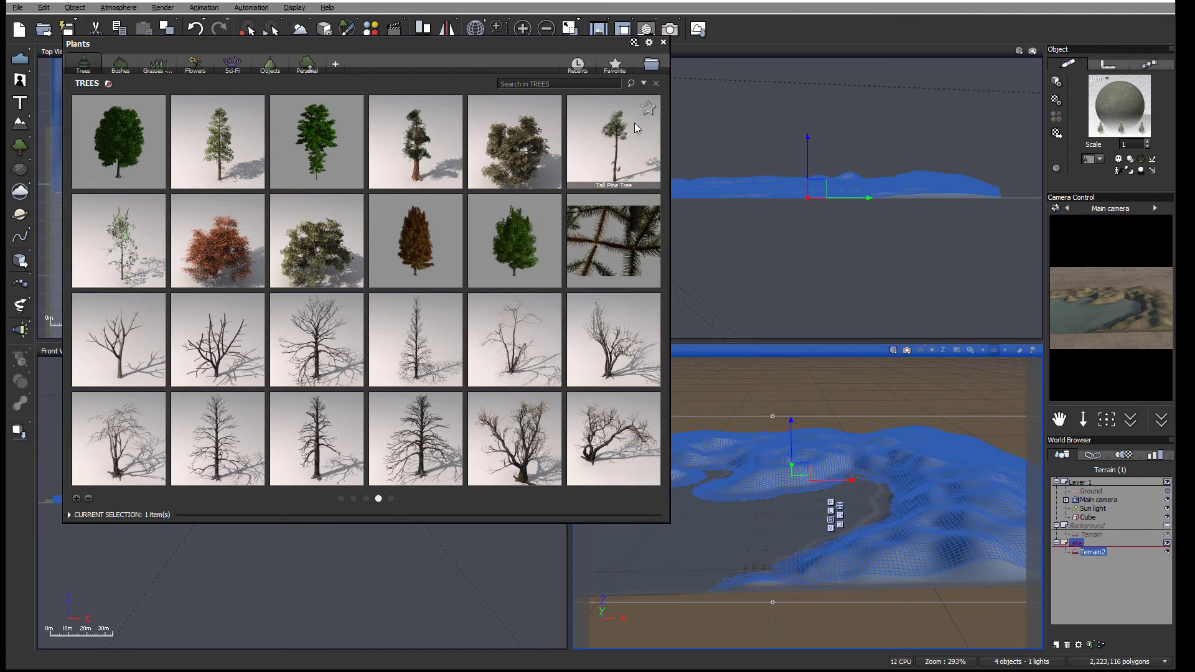
{"action": "double_click", "coordinate": [612, 237]}
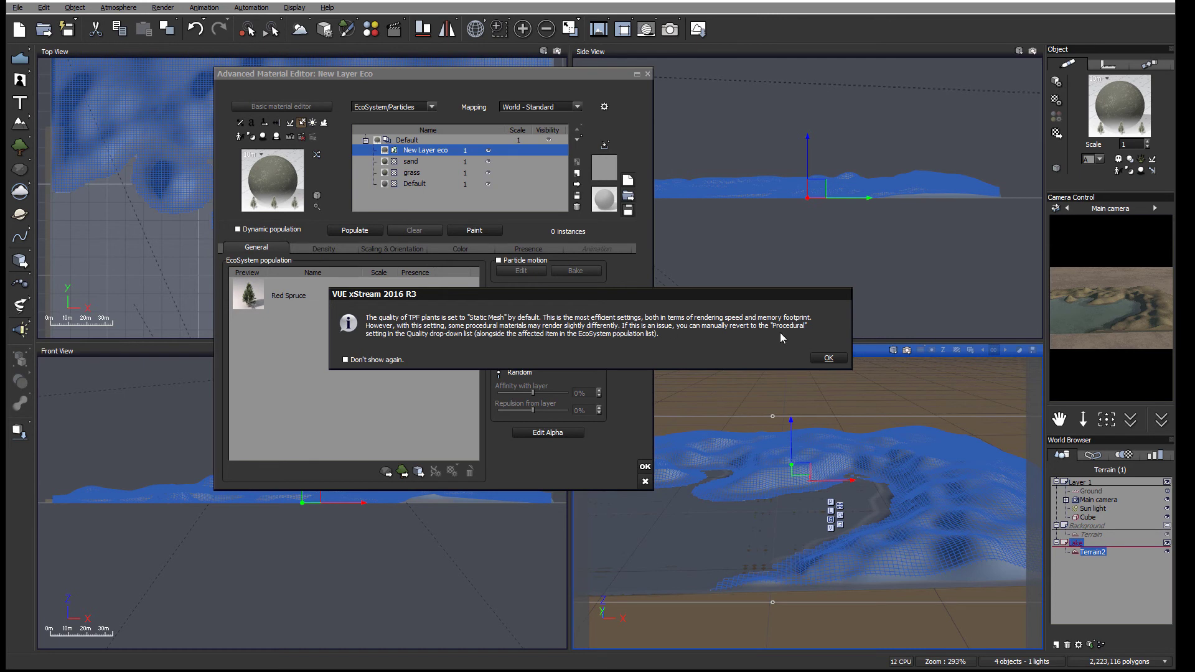
{"action": "left_click", "coordinate": [826, 359]}
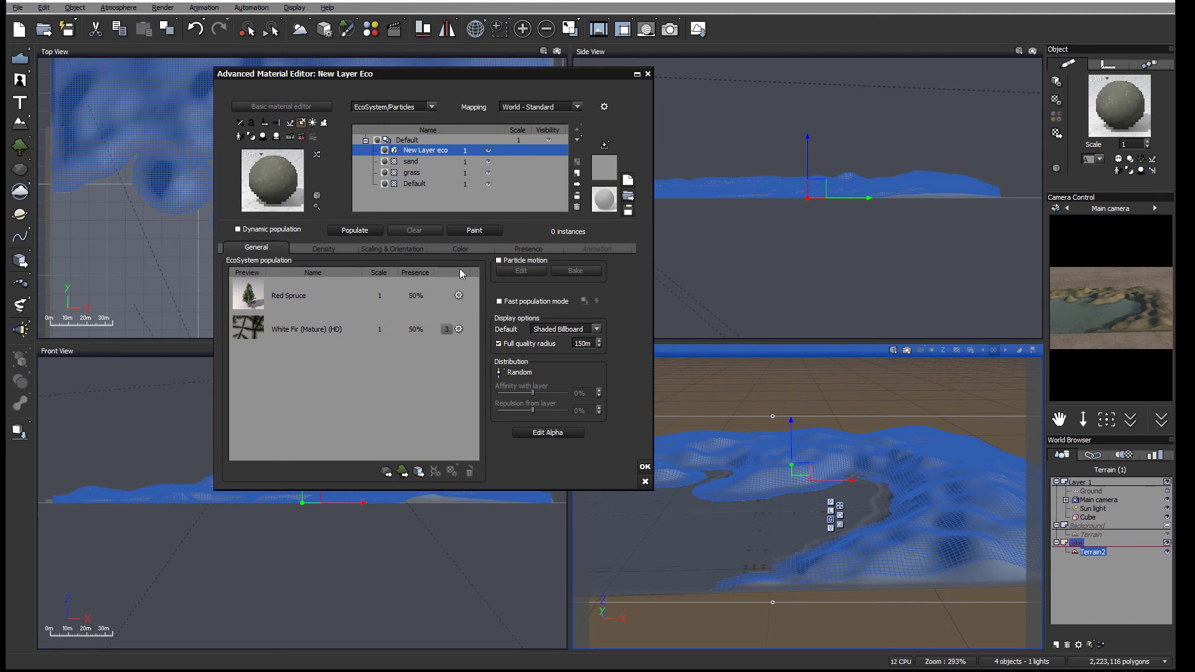
Paint a small cluster of the population's trees onto the terrain's near shore with the EcoPainter.
{"action": "left_click_drag", "start_coordinate": [715, 93], "coordinate": [744, 78]}
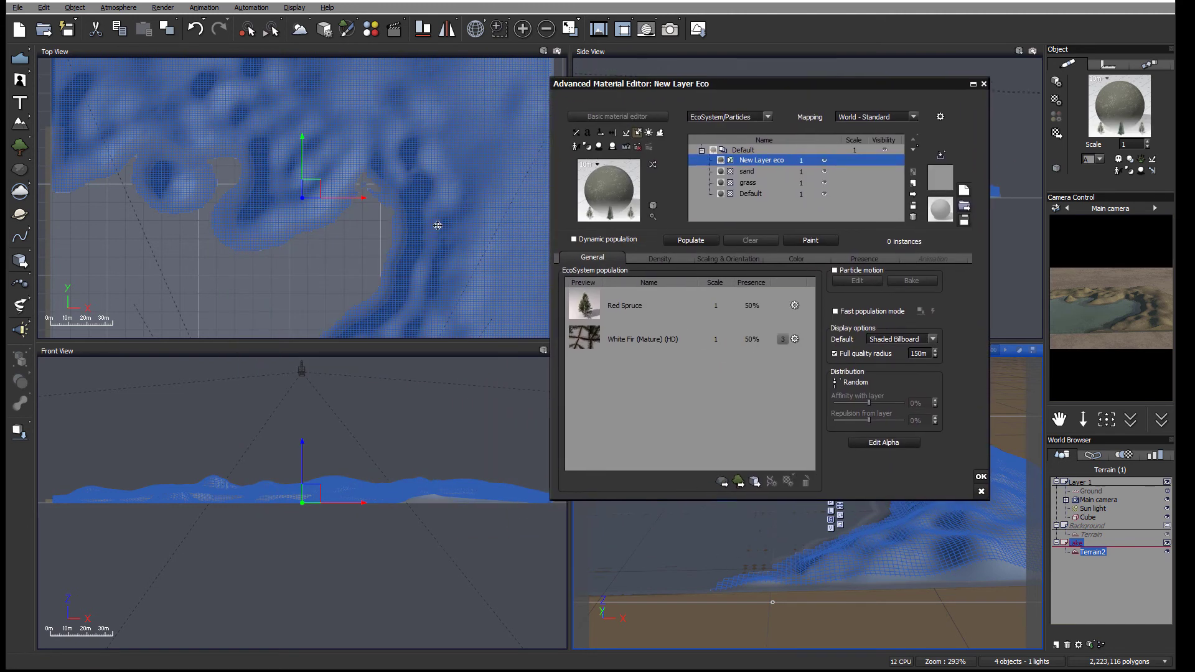
{"action": "scroll", "coordinate": [395, 239], "scroll_direction": "down", "scroll_amount": 3}
{"action": "right_click_drag", "start_coordinate": [403, 222], "coordinate": [413, 181]}
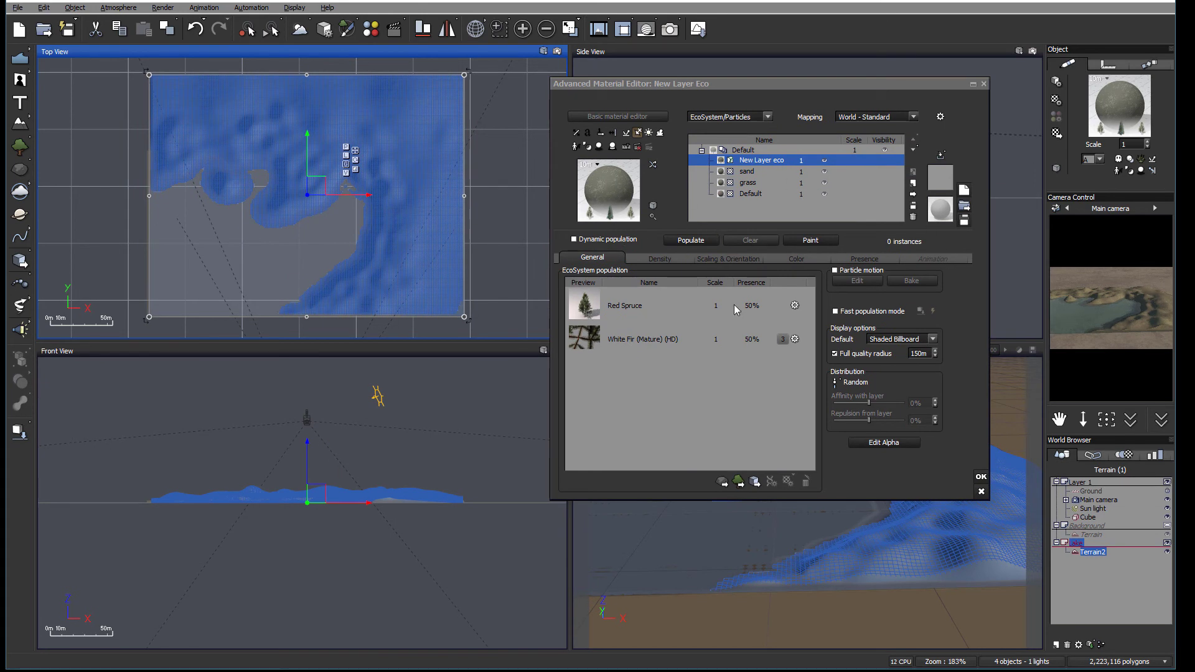
{"action": "left_click", "coordinate": [808, 243]}
{"action": "left_click_drag", "start_coordinate": [567, 79], "coordinate": [709, 55]}
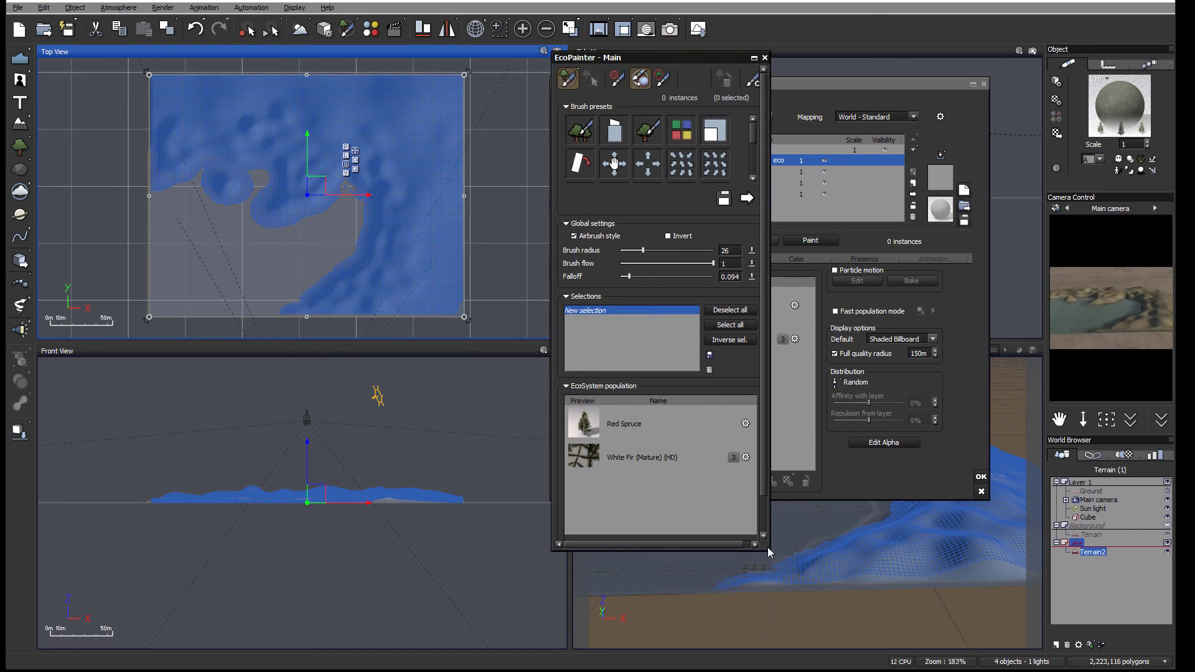
{"action": "left_click_drag", "start_coordinate": [802, 554], "coordinate": [804, 556]}
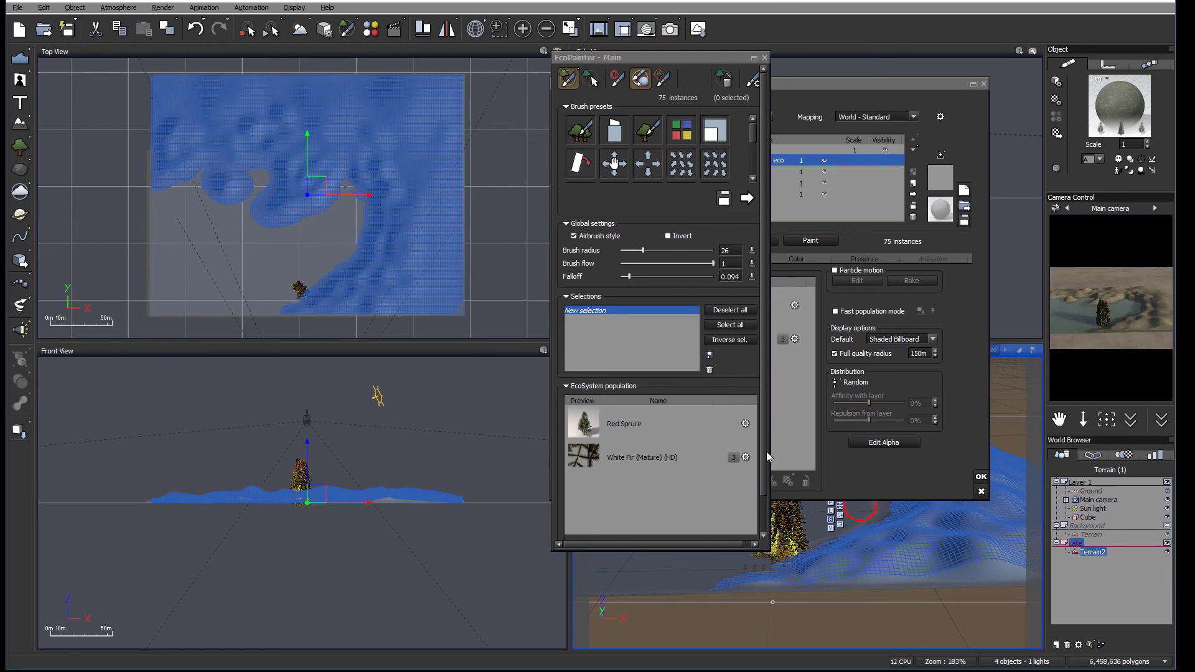
Undo the near-shore tree cluster and try the Populate brush preset on the middle of the far shore.
{"action": "key", "text": "ctrl+z"}
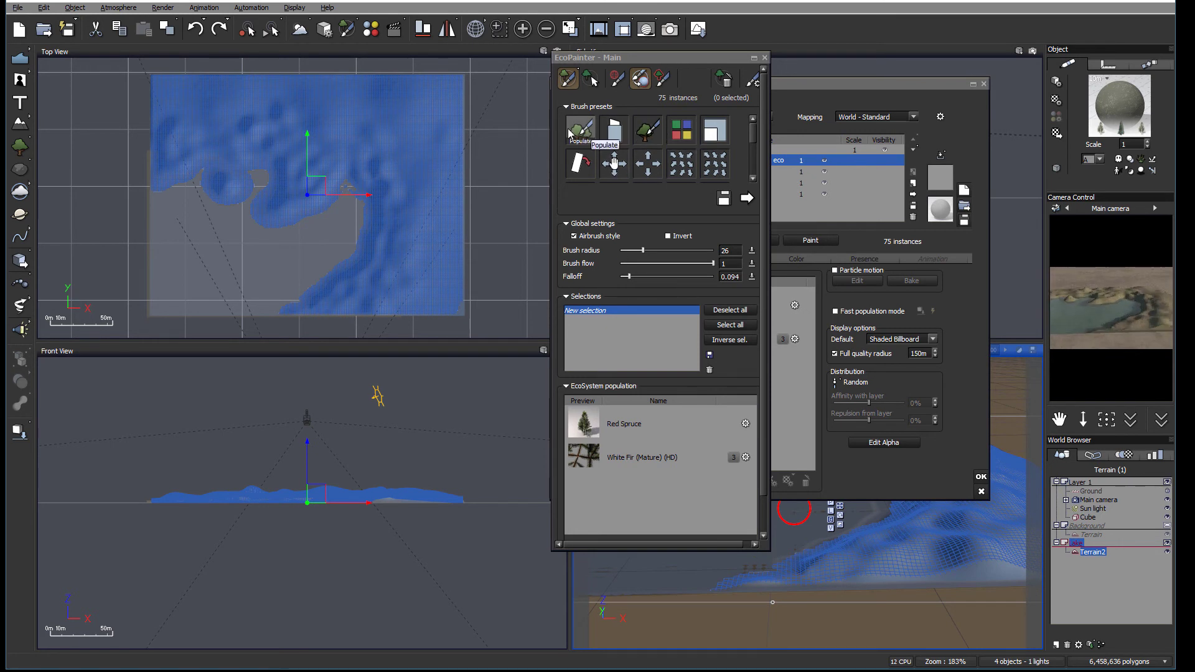
{"action": "left_click", "coordinate": [579, 131]}
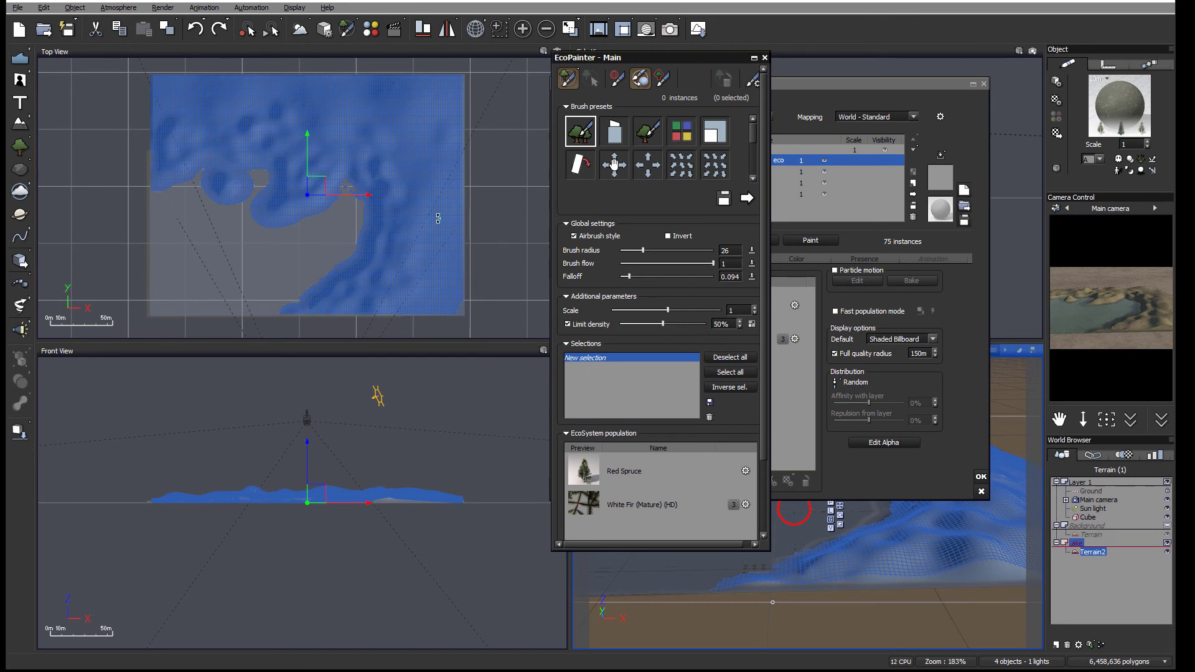
{"action": "left_click", "coordinate": [315, 180]}
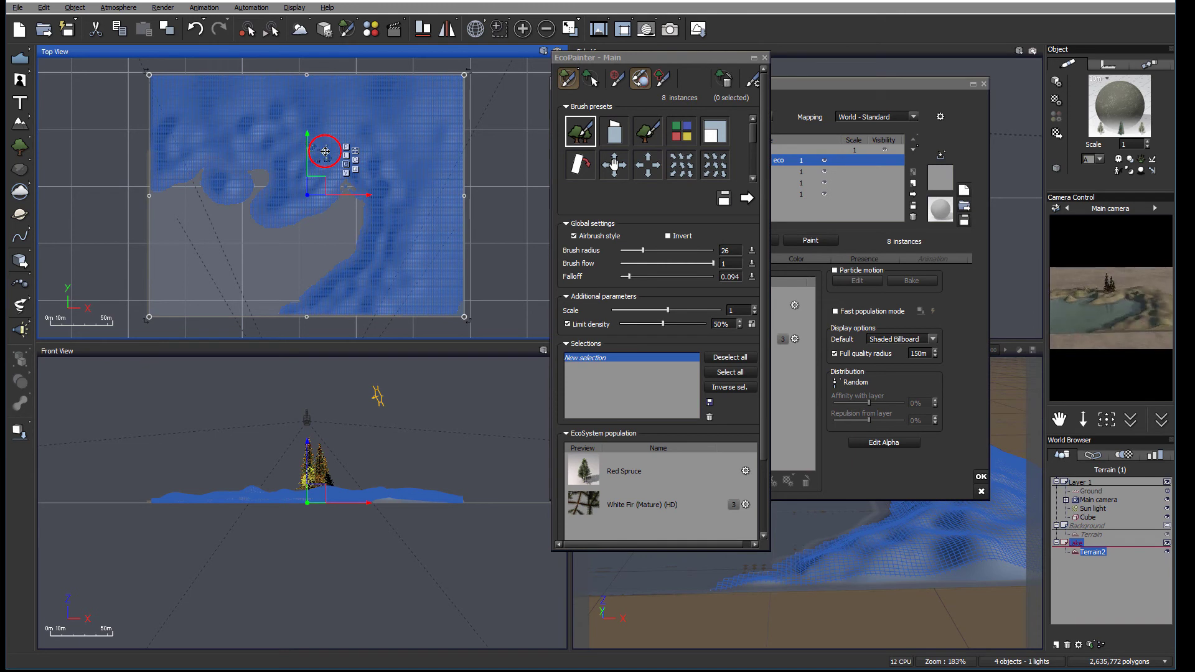
{"action": "key", "text": "ctrl+z"}
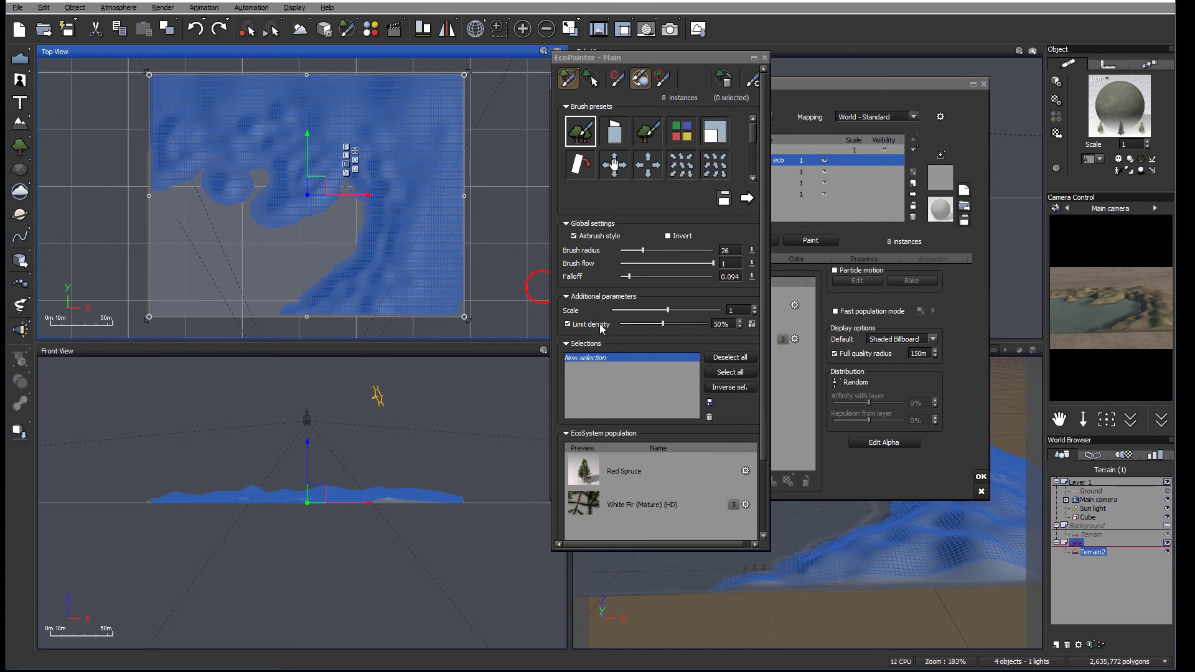
Paint sparse conifer clusters along the far shore with the Populate brush, keeping the density limit at 50%.
{"action": "left_click", "coordinate": [188, 147]}
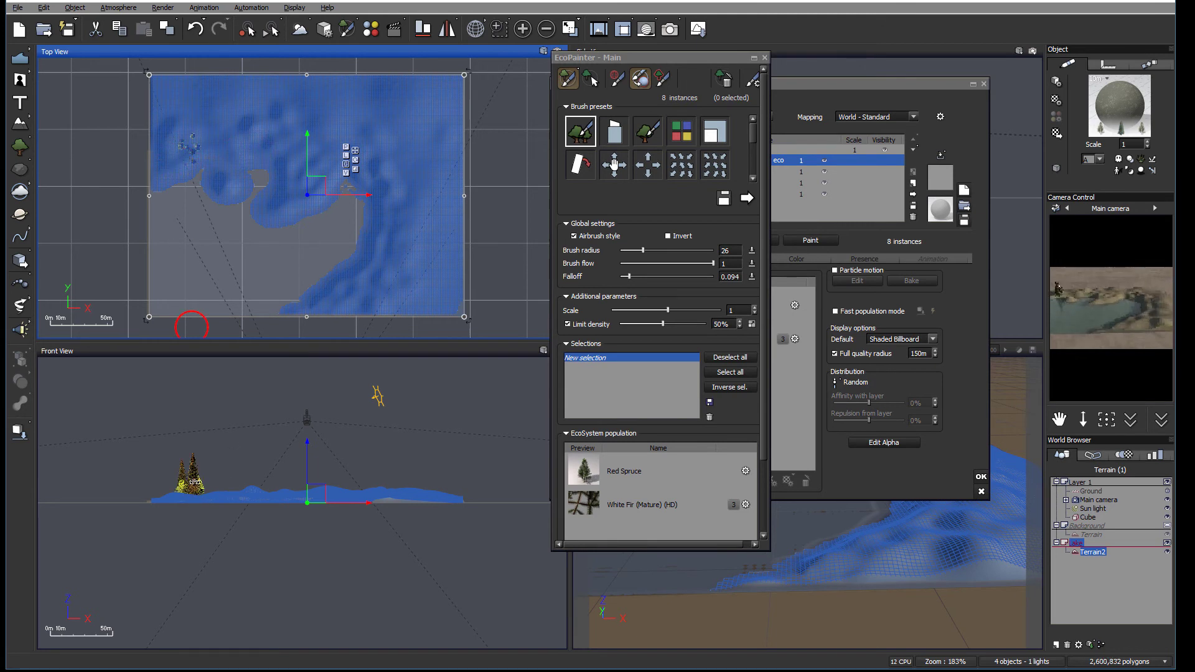
{"action": "left_click_drag", "start_coordinate": [207, 155], "coordinate": [215, 150]}
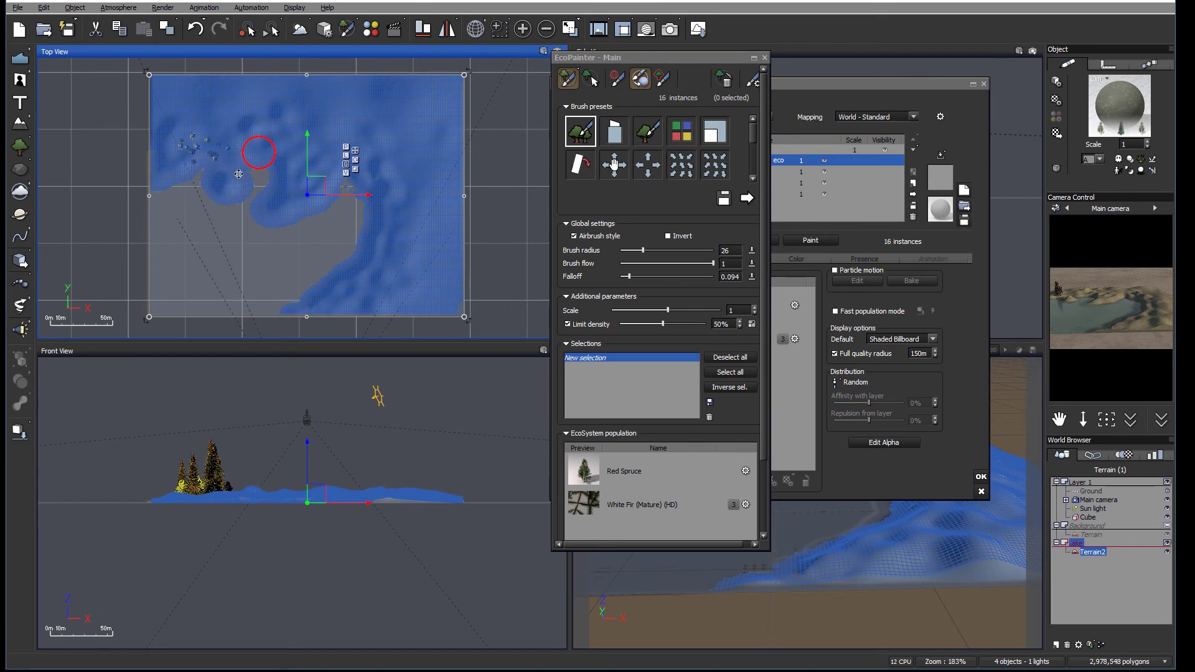
{"action": "left_click", "coordinate": [230, 183]}
{"action": "left_click", "coordinate": [343, 162]}
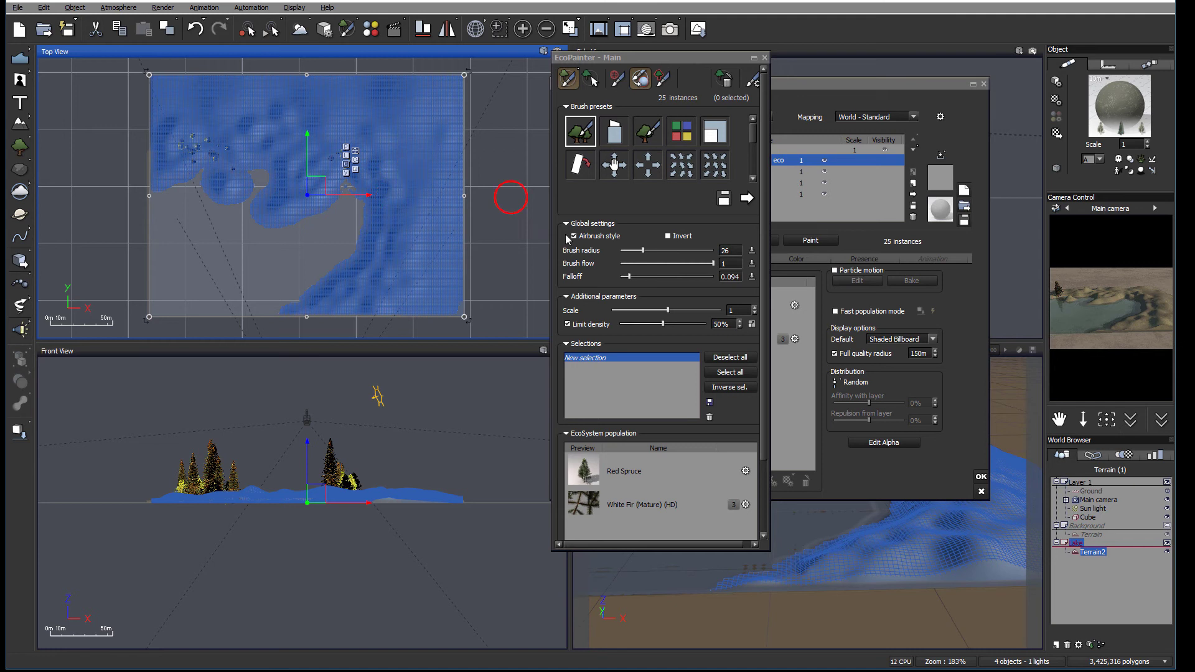
Turn off the density limit and paint a dense conifer forest across the terrain behind the lake.
{"action": "left_click", "coordinate": [568, 323]}
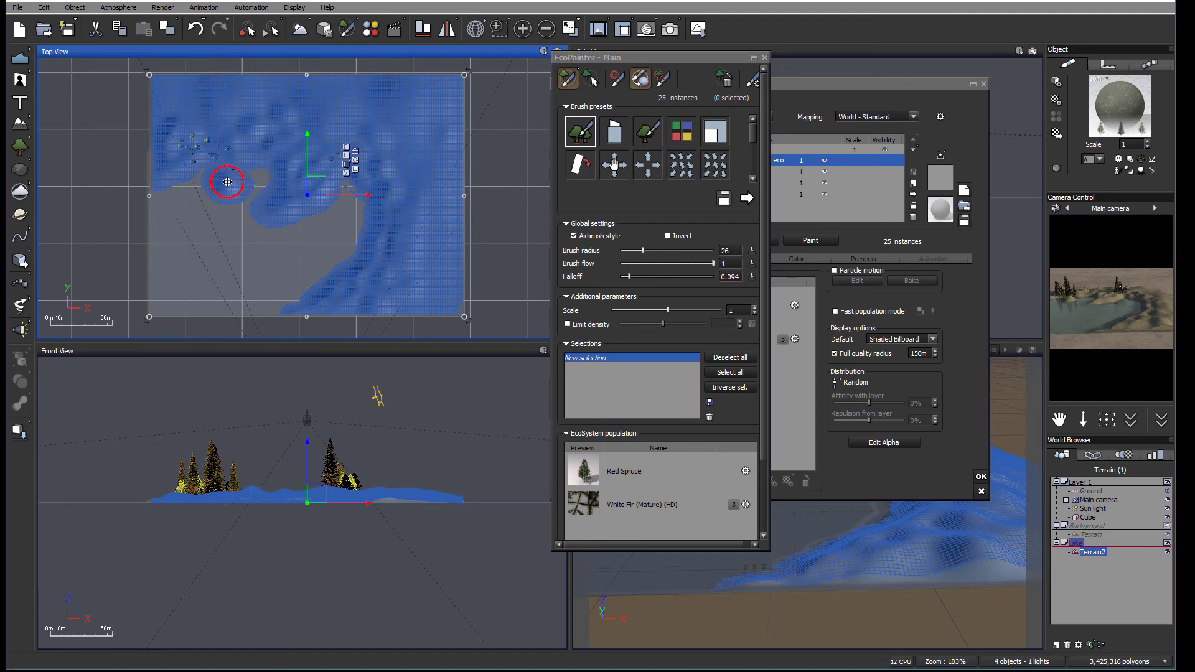
{"action": "left_click_drag", "start_coordinate": [241, 168], "coordinate": [233, 176]}
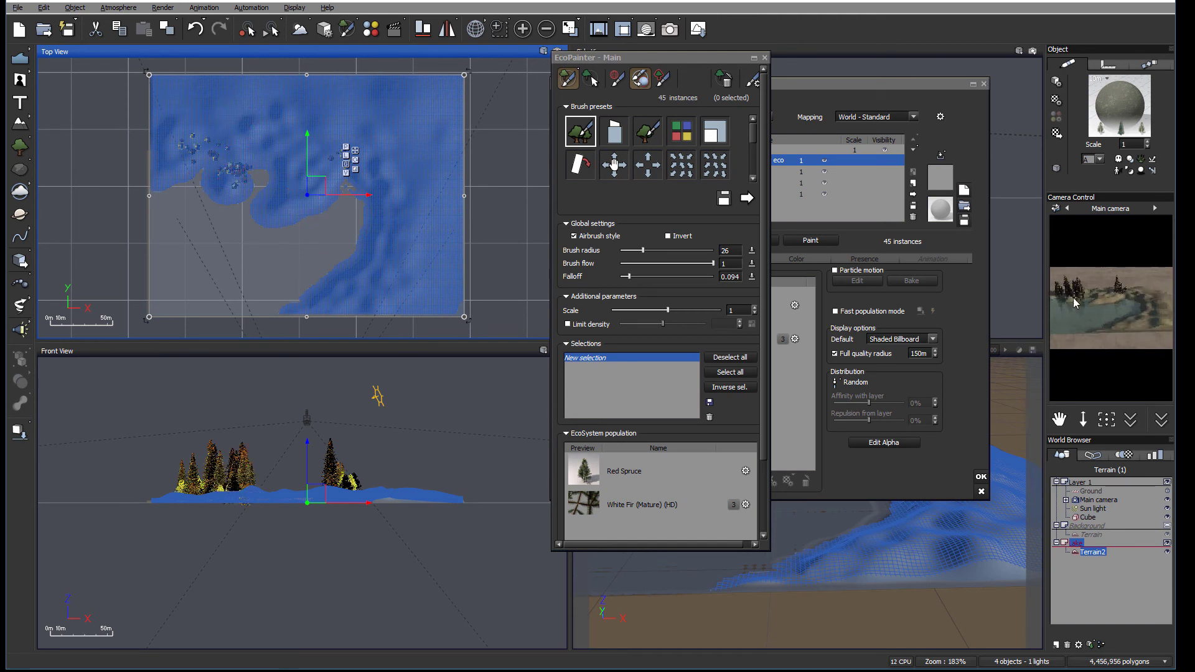
{"action": "left_click_drag", "start_coordinate": [208, 125], "coordinate": [292, 127]}
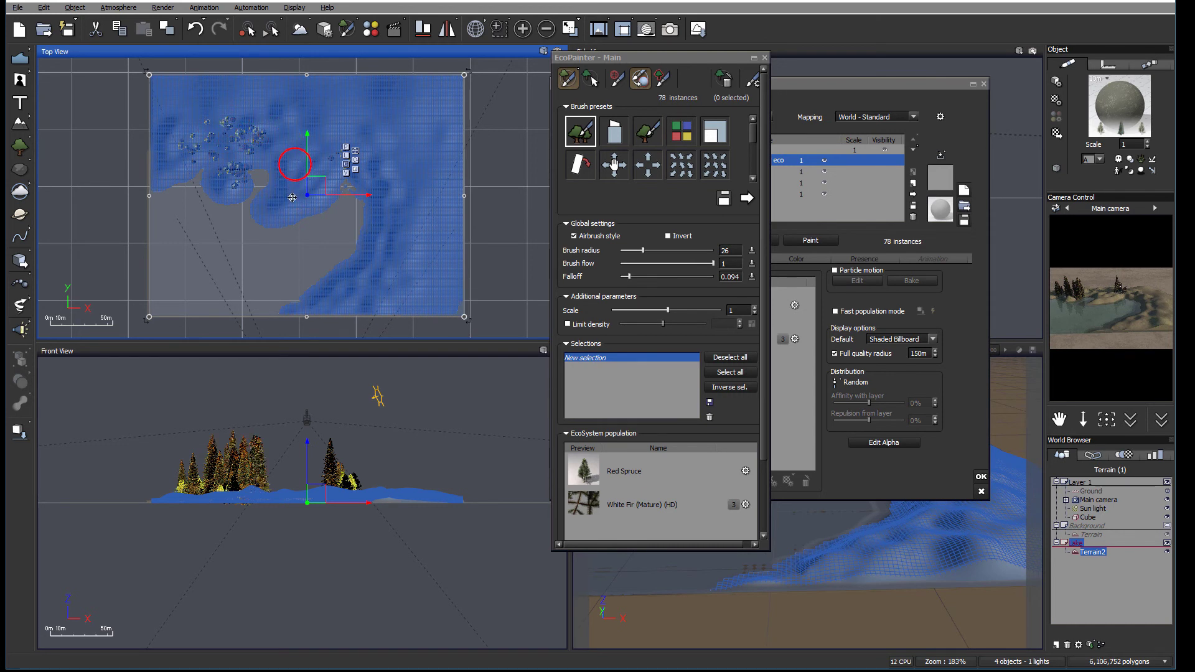
{"action": "mouse_move", "coordinate": [290, 187]}
{"action": "left_mouse_down"}
{"action": "mouse_move", "coordinate": [320, 171]}
{"action": "mouse_move", "coordinate": [318, 156]}
{"action": "left_mouse_up"}
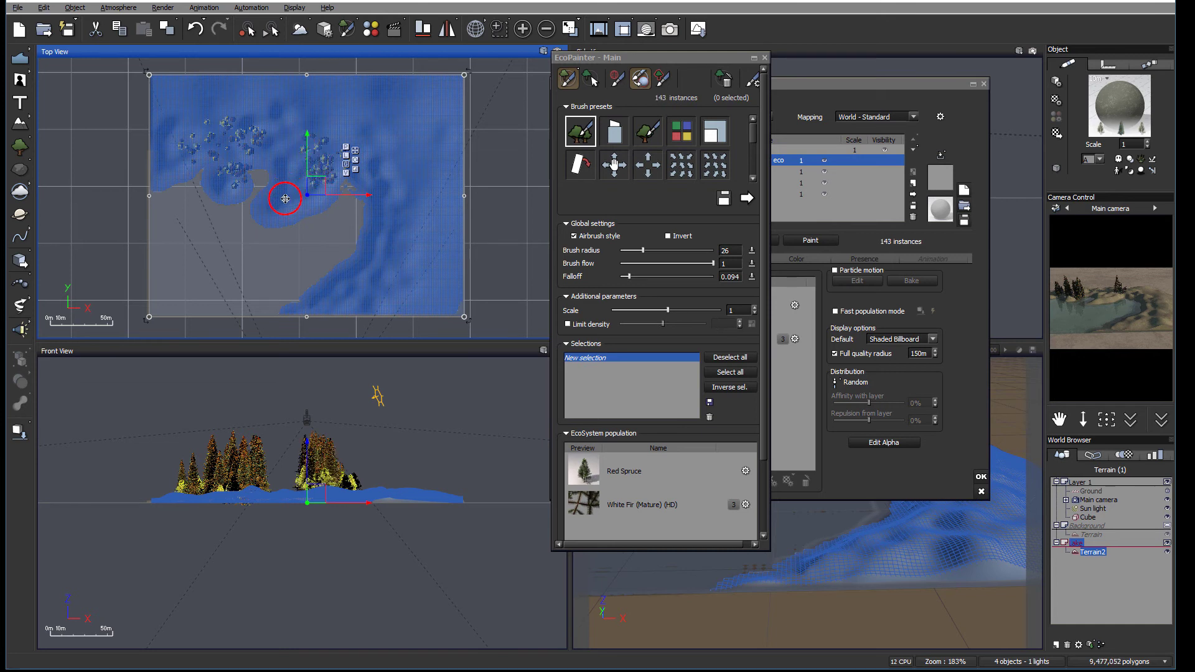
{"action": "mouse_move", "coordinate": [287, 197]}
{"action": "left_mouse_down"}
{"action": "mouse_move", "coordinate": [283, 151]}
{"action": "mouse_move", "coordinate": [299, 133]}
{"action": "left_mouse_up"}
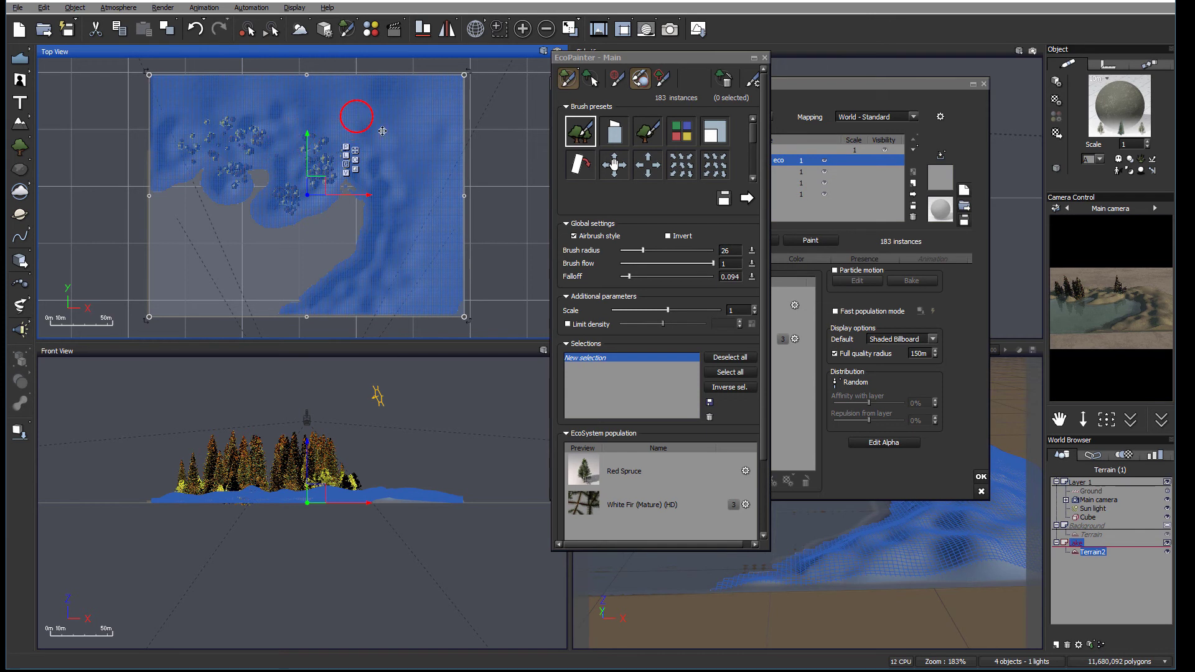
{"action": "mouse_move", "coordinate": [443, 146]}
{"action": "left_mouse_down"}
{"action": "mouse_move", "coordinate": [405, 149]}
{"action": "mouse_move", "coordinate": [230, 99]}
{"action": "mouse_move", "coordinate": [160, 112]}
{"action": "mouse_move", "coordinate": [421, 106]}
{"action": "mouse_move", "coordinate": [432, 165]}
{"action": "mouse_move", "coordinate": [405, 152]}
{"action": "mouse_move", "coordinate": [392, 182]}
{"action": "mouse_move", "coordinate": [449, 177]}
{"action": "left_mouse_up"}
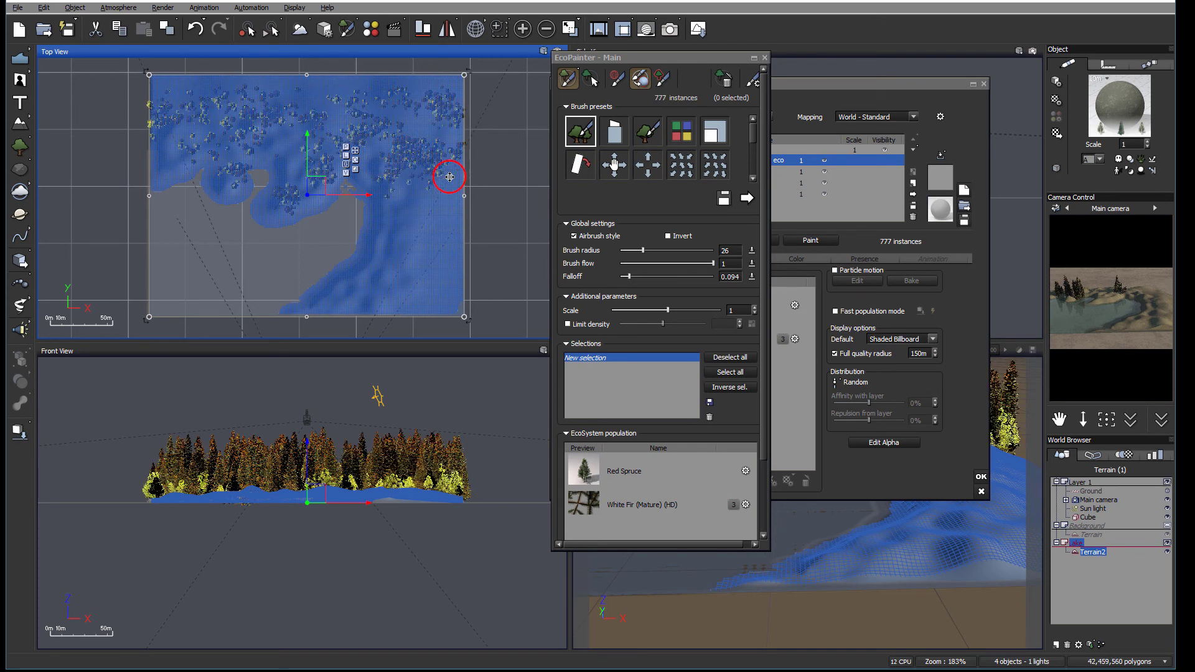
Move the EcoPainter and material editor off the views, then accept the material with the painted conifers.
{"action": "left_click_drag", "start_coordinate": [720, 59], "coordinate": [571, 48]}
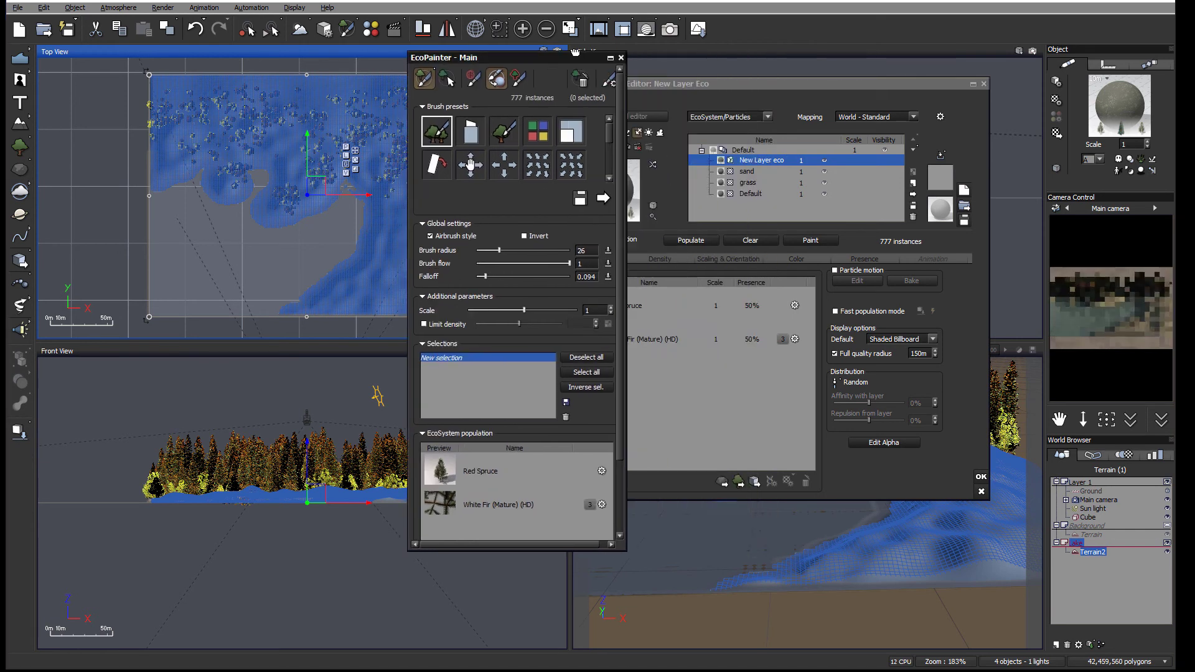
{"action": "left_click_drag", "start_coordinate": [807, 87], "coordinate": [405, 116]}
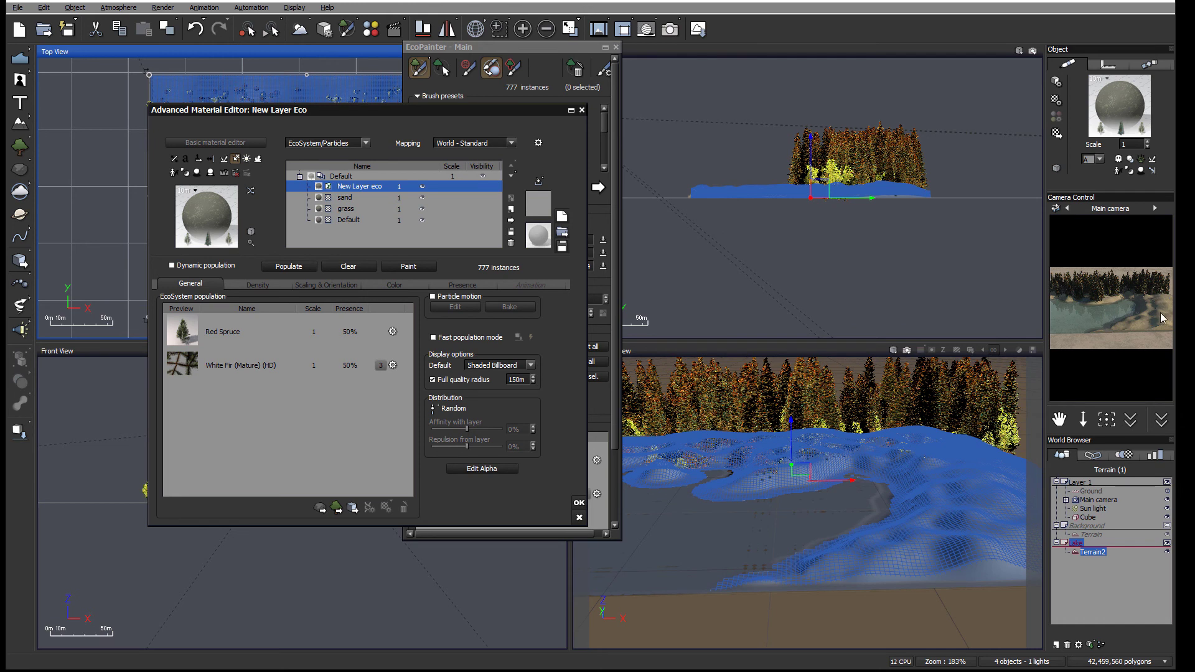
{"action": "left_click_drag", "start_coordinate": [487, 110], "coordinate": [589, 86]}
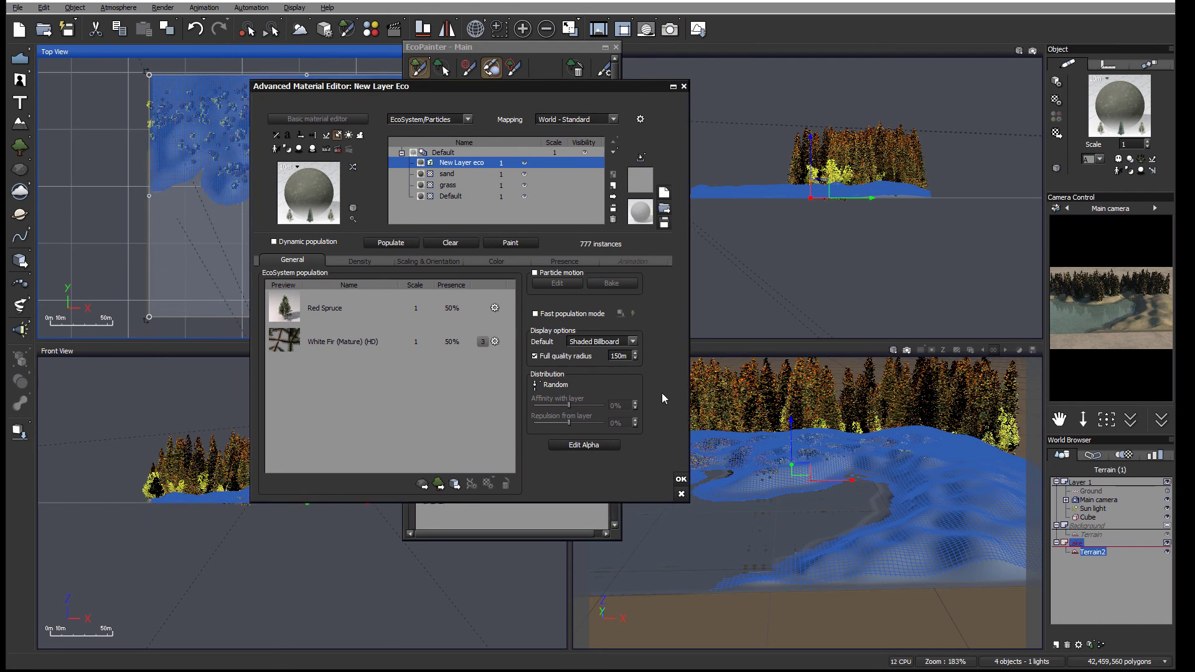
{"action": "left_click", "coordinate": [679, 478]}
{"action": "right_click_drag", "start_coordinate": [446, 180], "coordinate": [434, 141]}
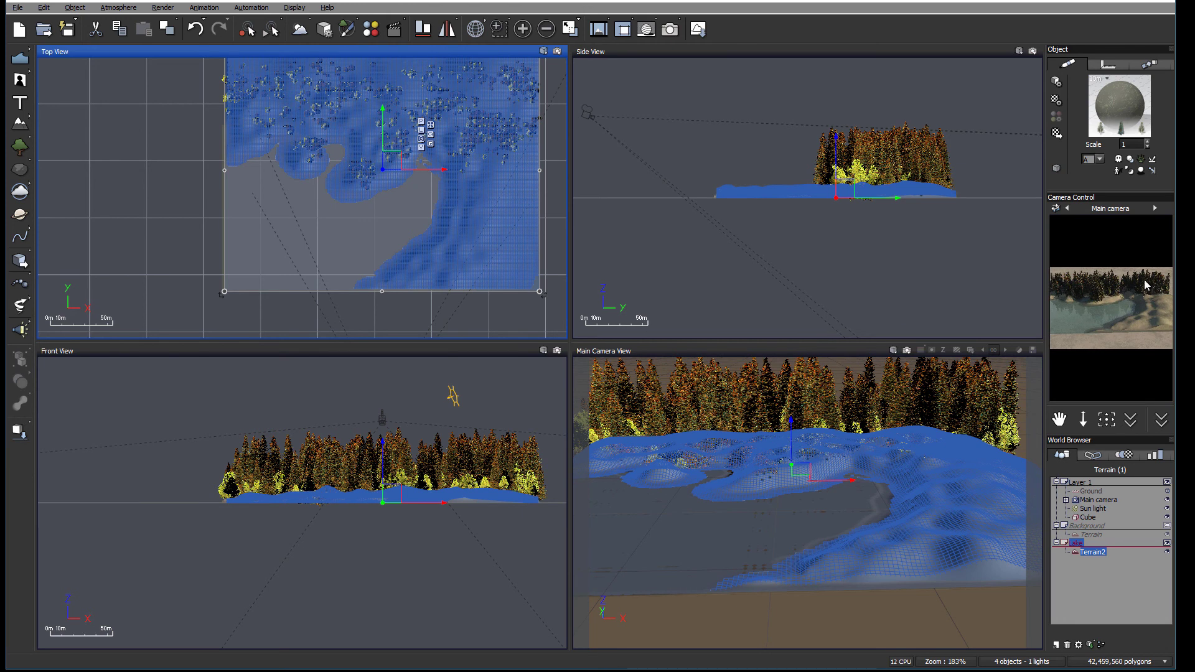
{"action": "right_click_drag", "start_coordinate": [446, 171], "coordinate": [391, 268]}
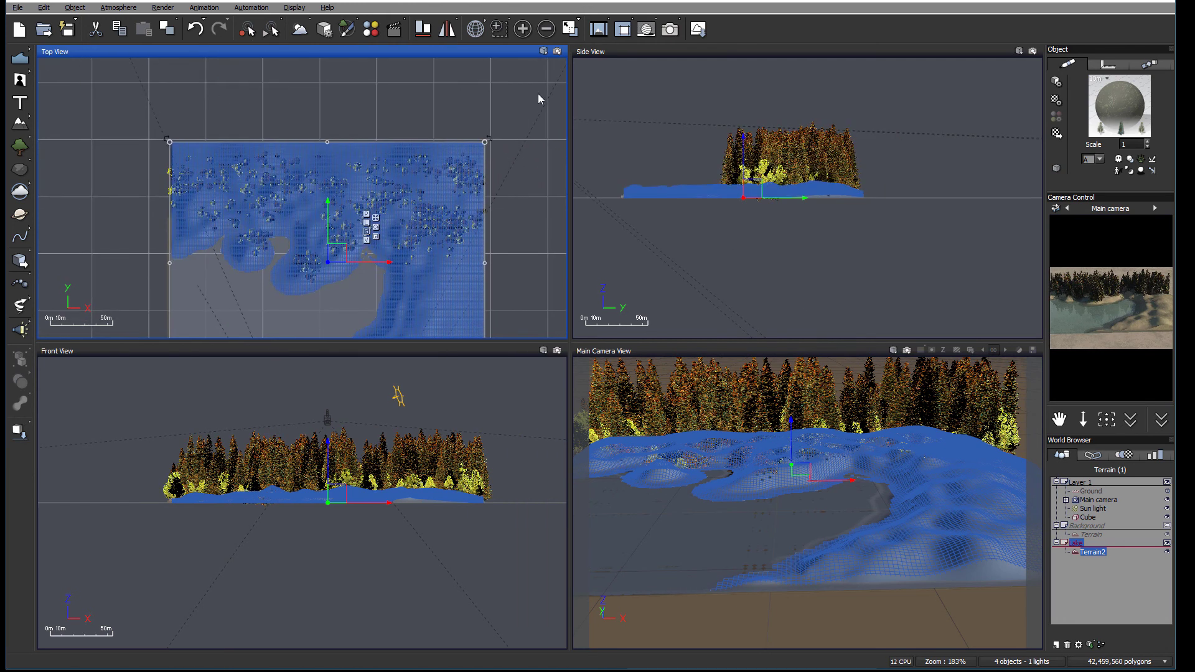
{"action": "right_click_drag", "start_coordinate": [289, 264], "coordinate": [280, 172]}
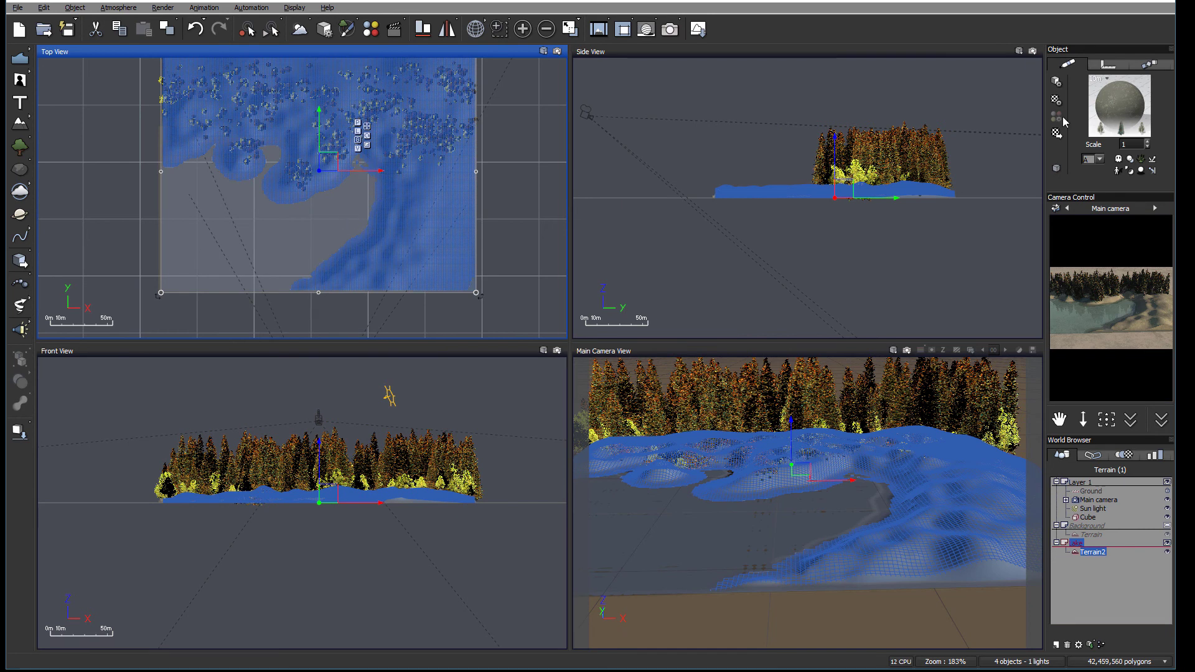
Add a new layer on top of the terrain's material and set its type to EcoSystem/Particles.
{"action": "double_click", "coordinate": [1126, 109]}
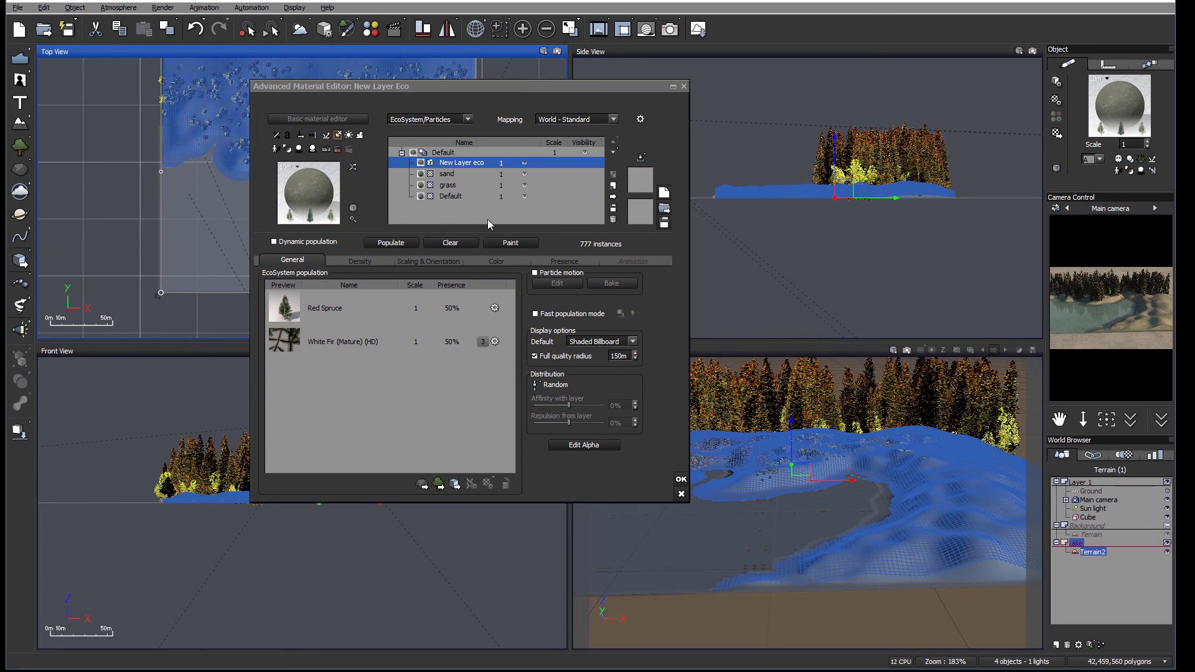
{"action": "left_click", "coordinate": [614, 186]}
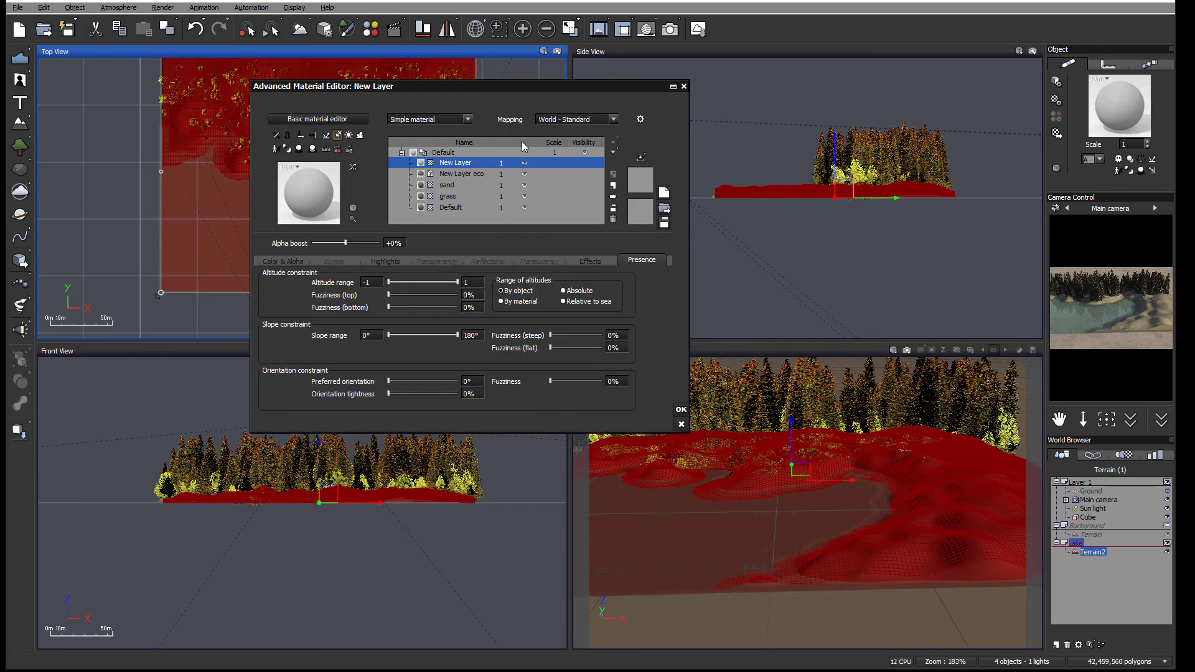
{"action": "left_click", "coordinate": [467, 119]}
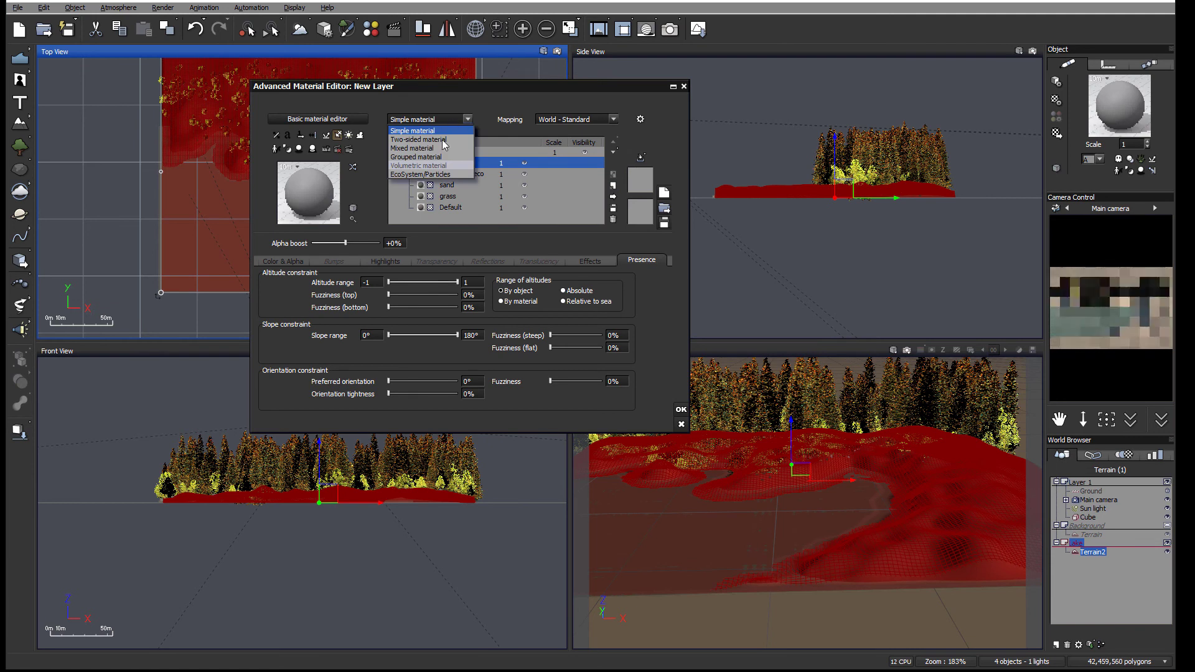
{"action": "key", "text": "Escape"}
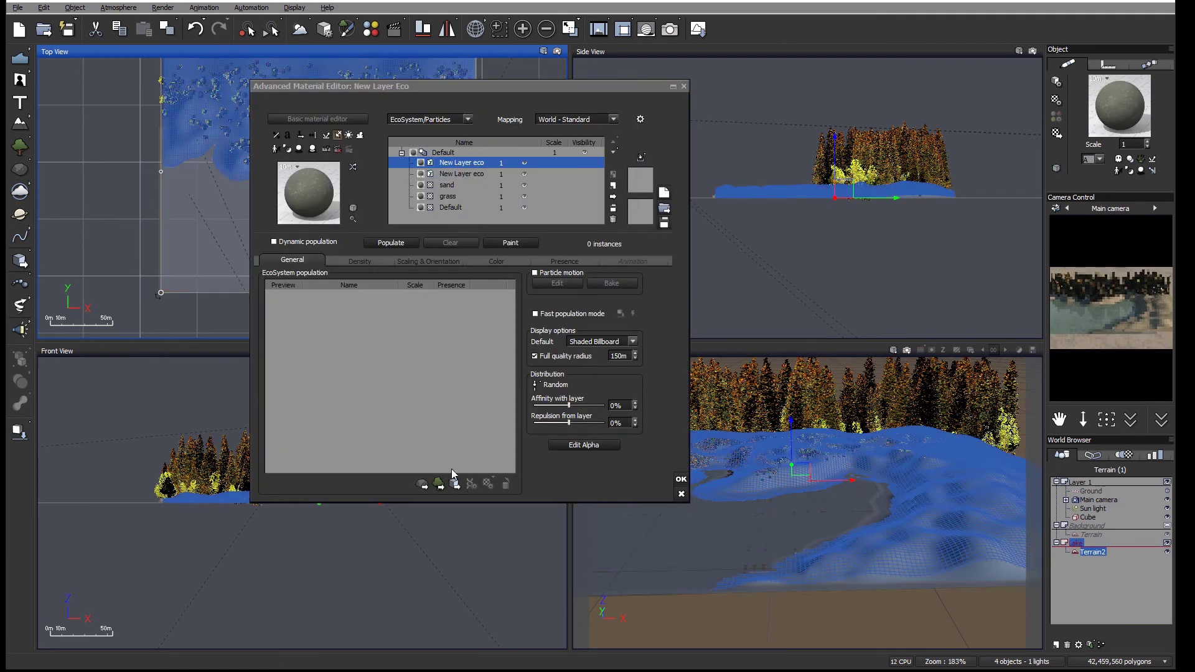
Add the Alder - Autumn and Alder - Late Spring trees to the new EcoSystem layer's population.
{"action": "left_click", "coordinate": [439, 484]}
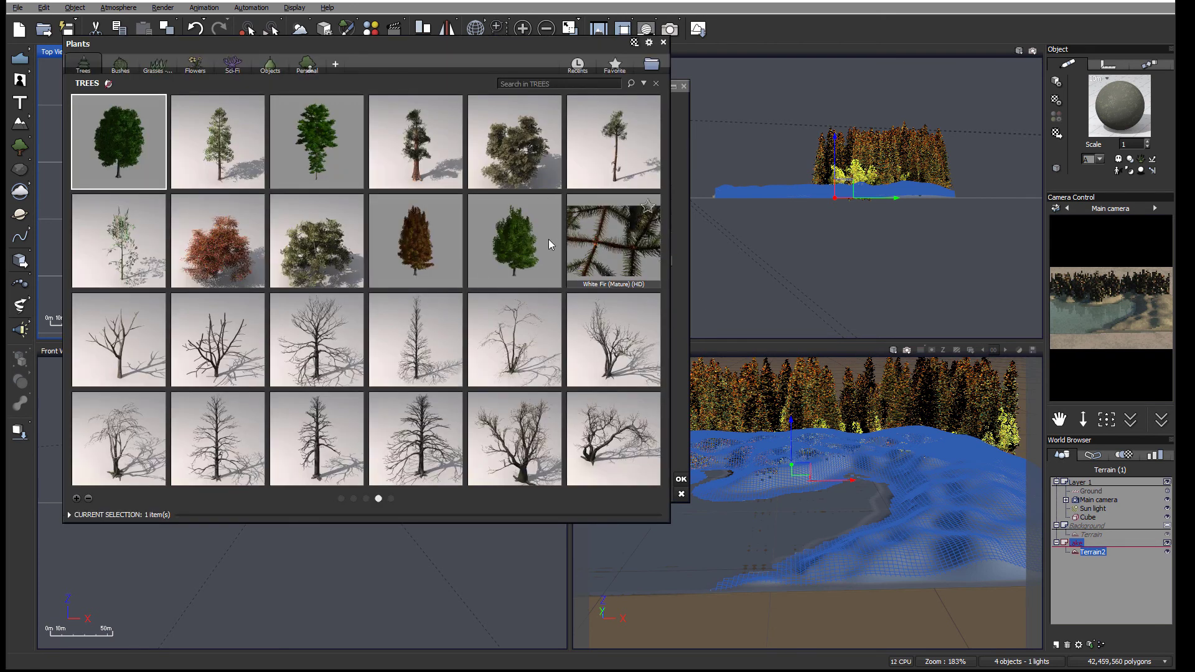
{"action": "scroll", "coordinate": [514, 261], "scroll_direction": "up", "scroll_amount": 3}
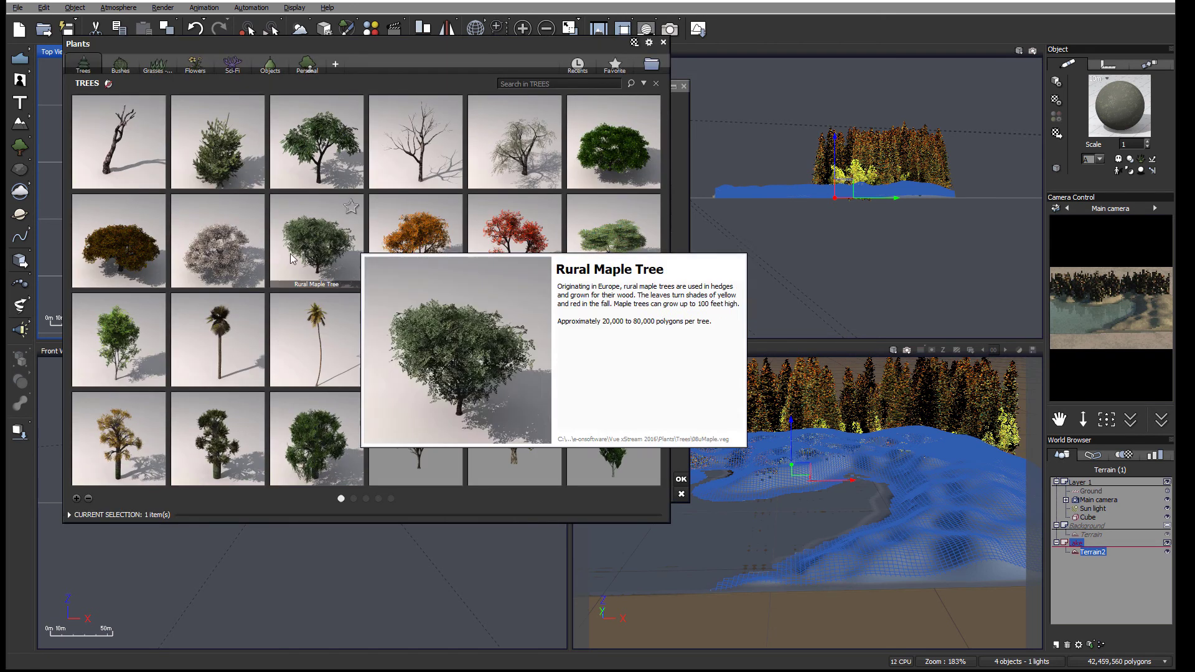
{"action": "mouse_move", "coordinate": [528, 334]}
{"action": "scroll", "coordinate": [435, 311], "scroll_direction": "down", "scroll_amount": 1}
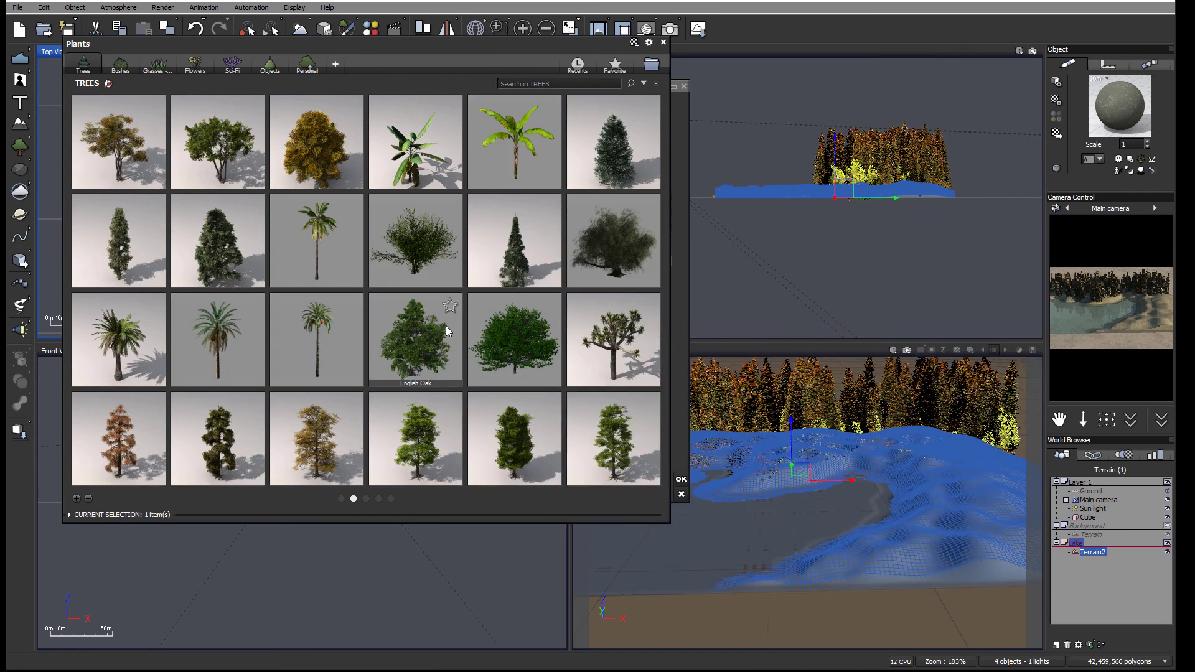
{"action": "mouse_move", "coordinate": [160, 180]}
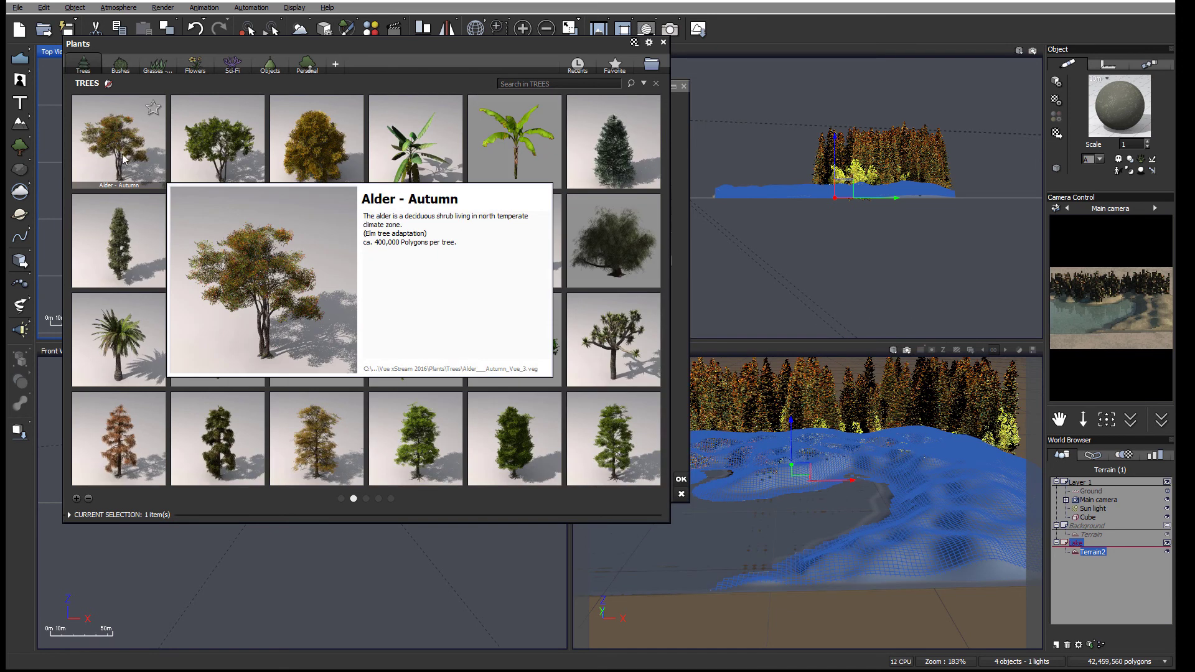
{"action": "double_click", "coordinate": [101, 153]}
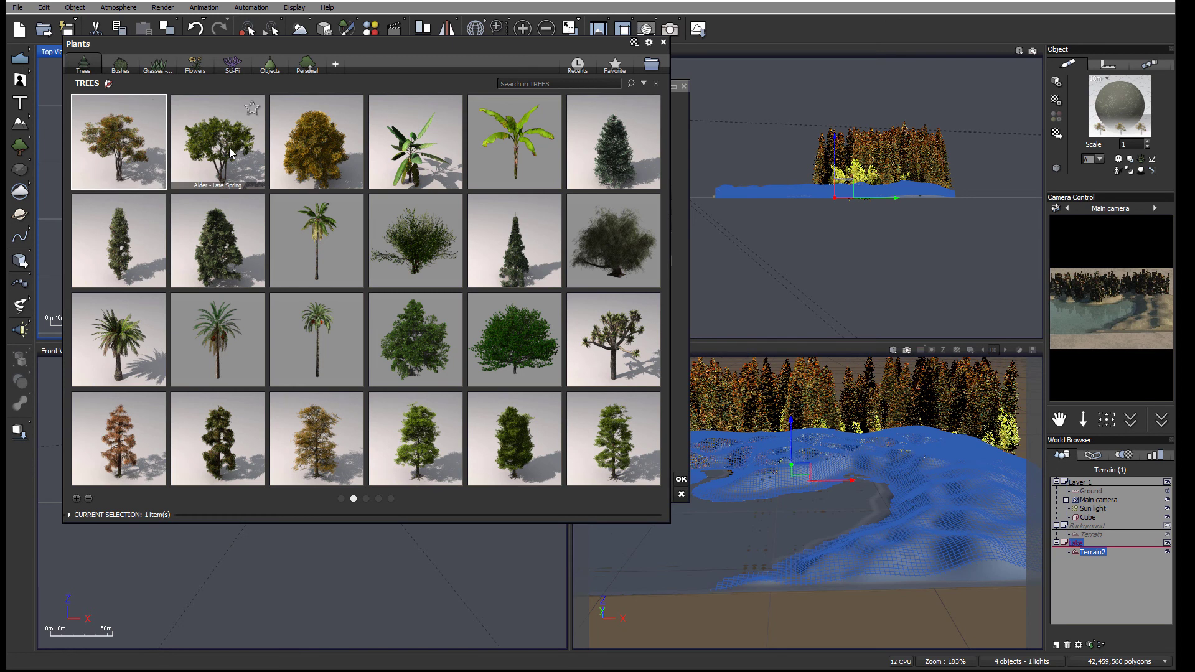
{"action": "double_click", "coordinate": [188, 133]}
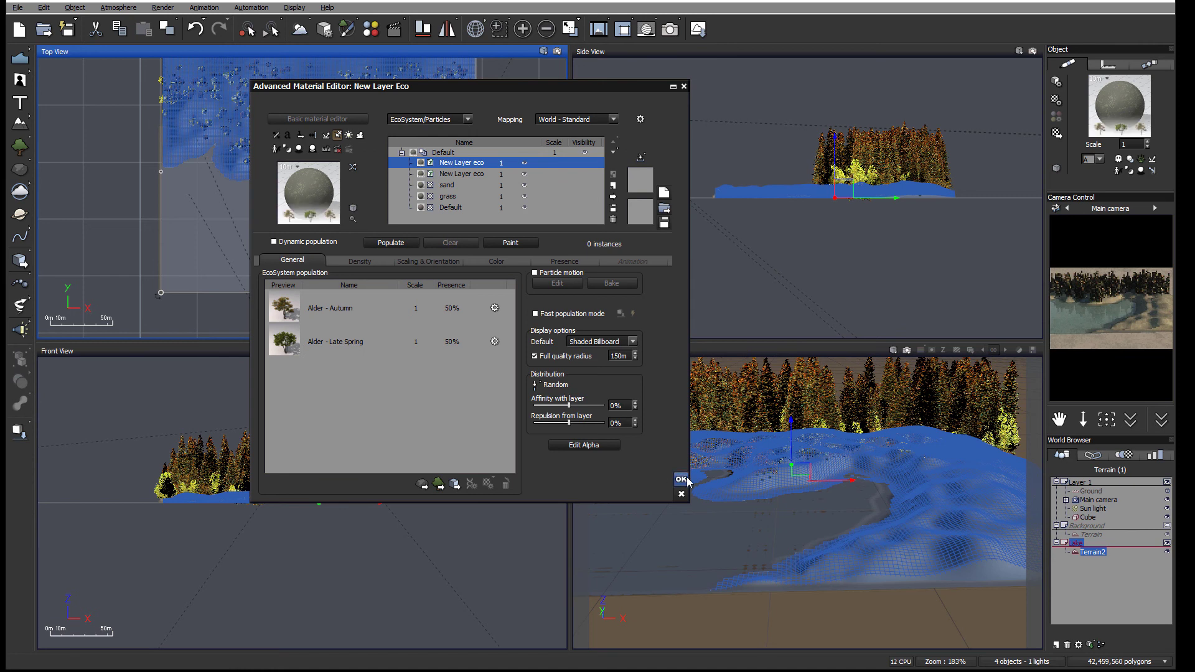
Open the EcoPainter for the alder layer beside the top view and choose the Populate brush preset.
{"action": "mouse_move", "coordinate": [506, 84]}
{"action": "left_mouse_down"}
{"action": "mouse_move", "coordinate": [525, 95]}
{"action": "mouse_move", "coordinate": [813, 104]}
{"action": "left_mouse_up"}
{"action": "left_click", "coordinate": [821, 267]}
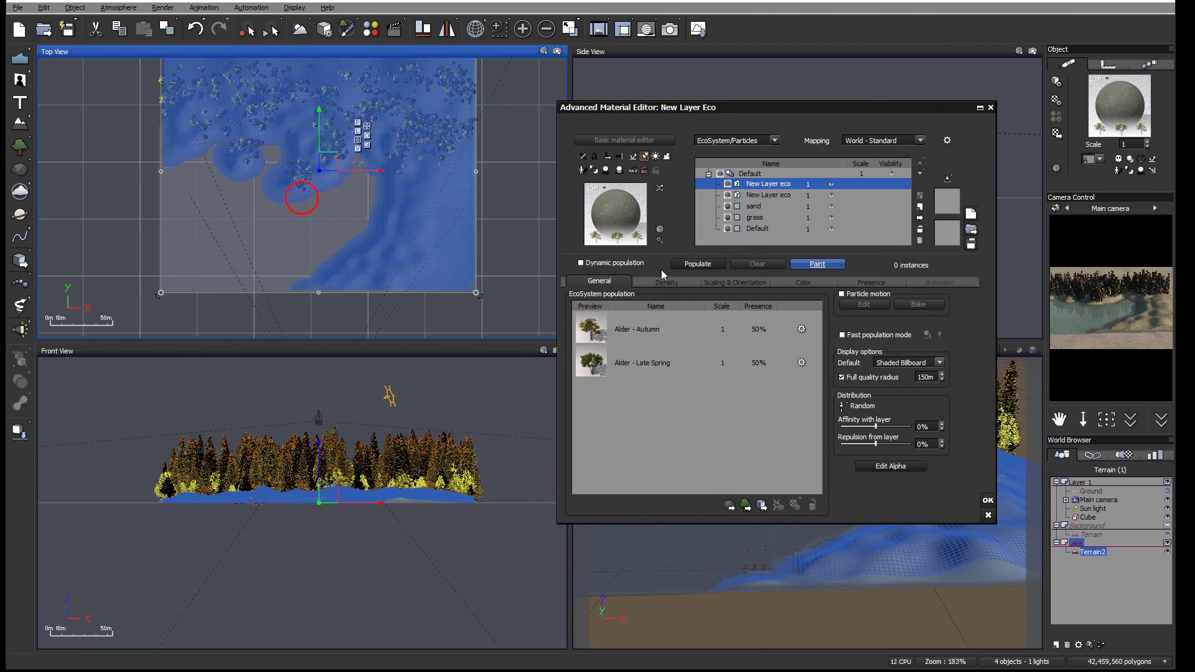
{"action": "left_click_drag", "start_coordinate": [498, 48], "coordinate": [687, 54]}
{"action": "left_click", "coordinate": [623, 127]}
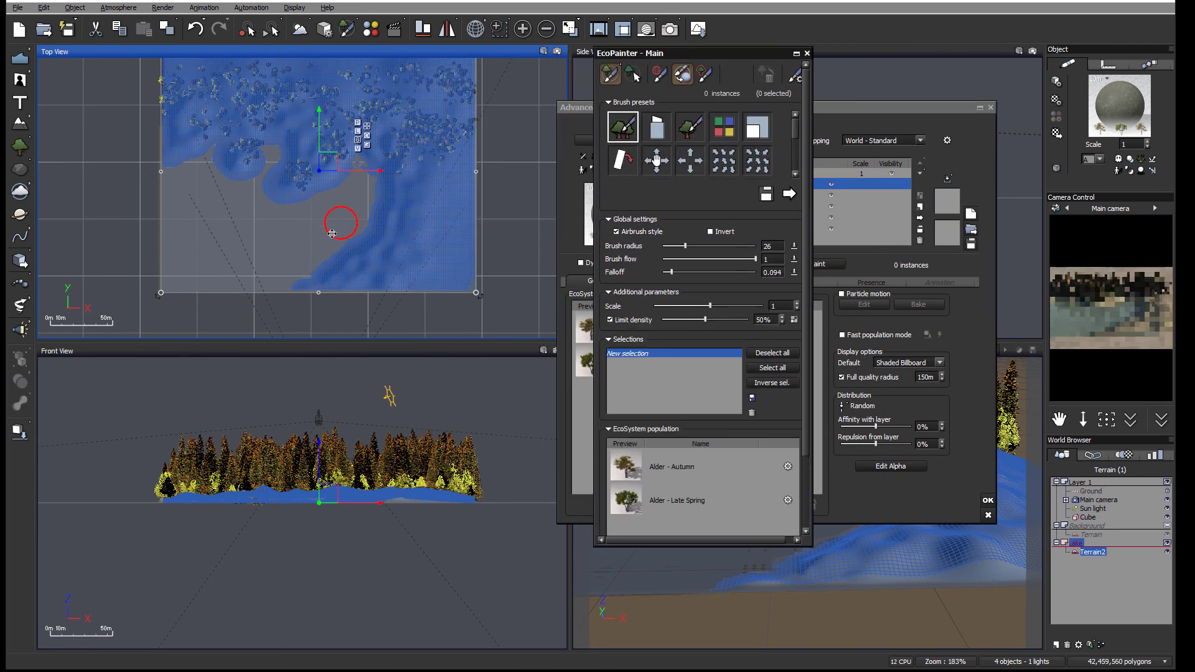
Paint a couple of alders between the conifers at the lake's inner shore, then turn off the density limit.
{"action": "scroll", "coordinate": [369, 281], "scroll_direction": "up", "scroll_amount": 5}
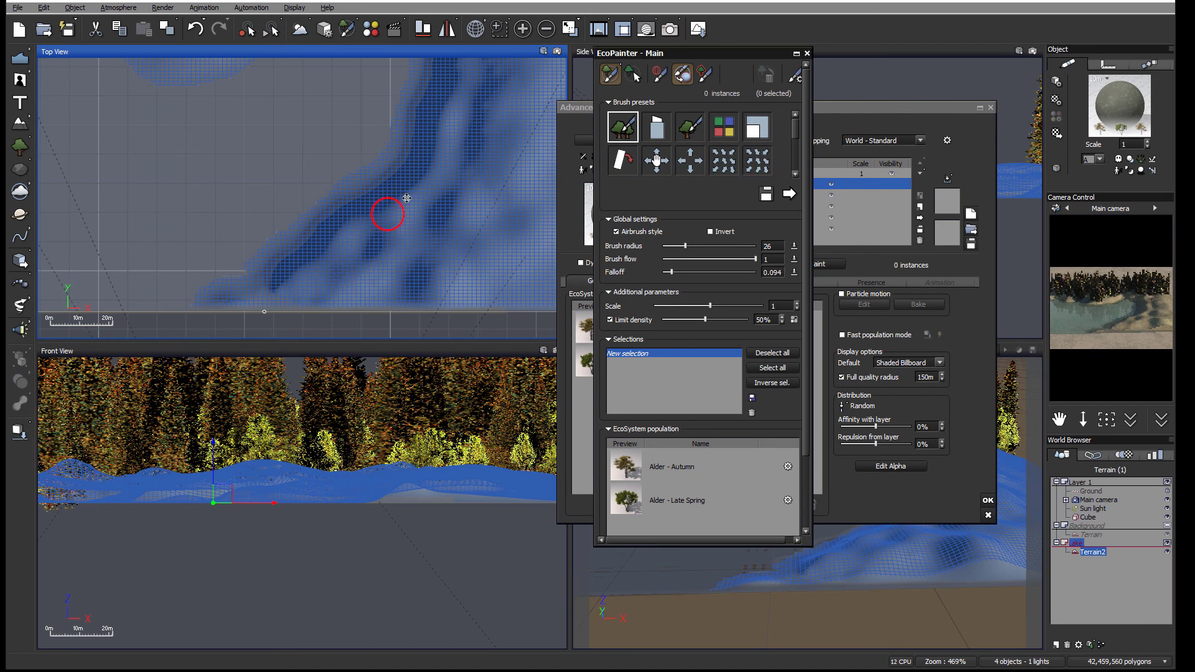
{"action": "right_click_drag", "start_coordinate": [485, 143], "coordinate": [355, 138]}
{"action": "left_click", "coordinate": [358, 132]}
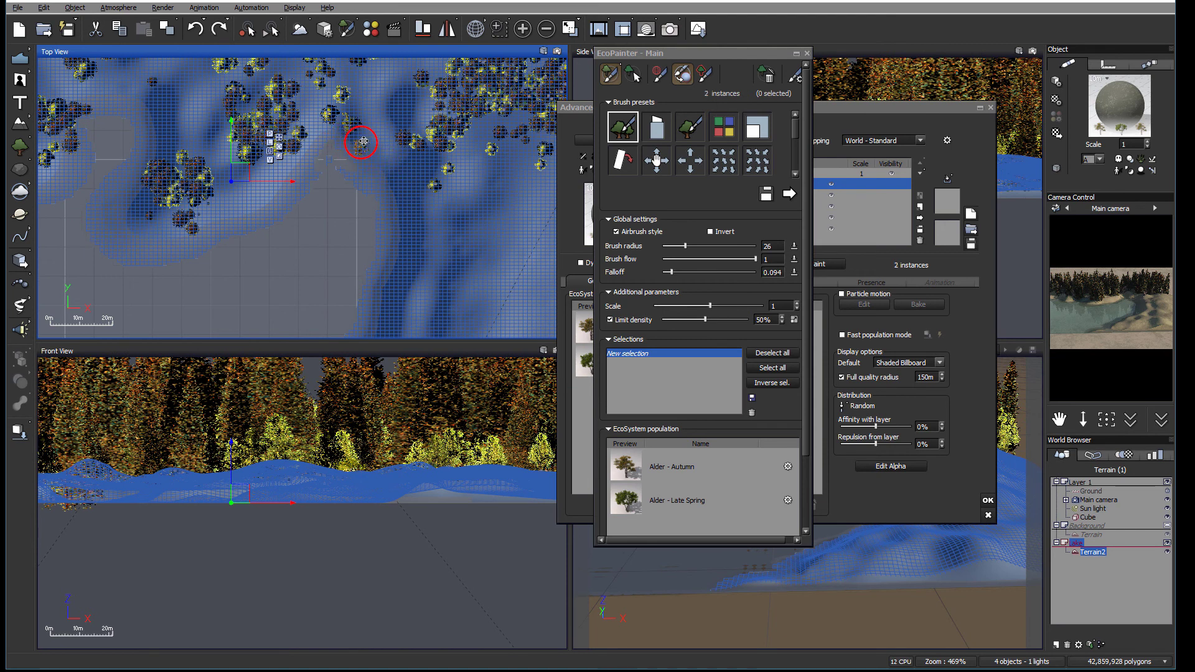
{"action": "left_click", "coordinate": [362, 142]}
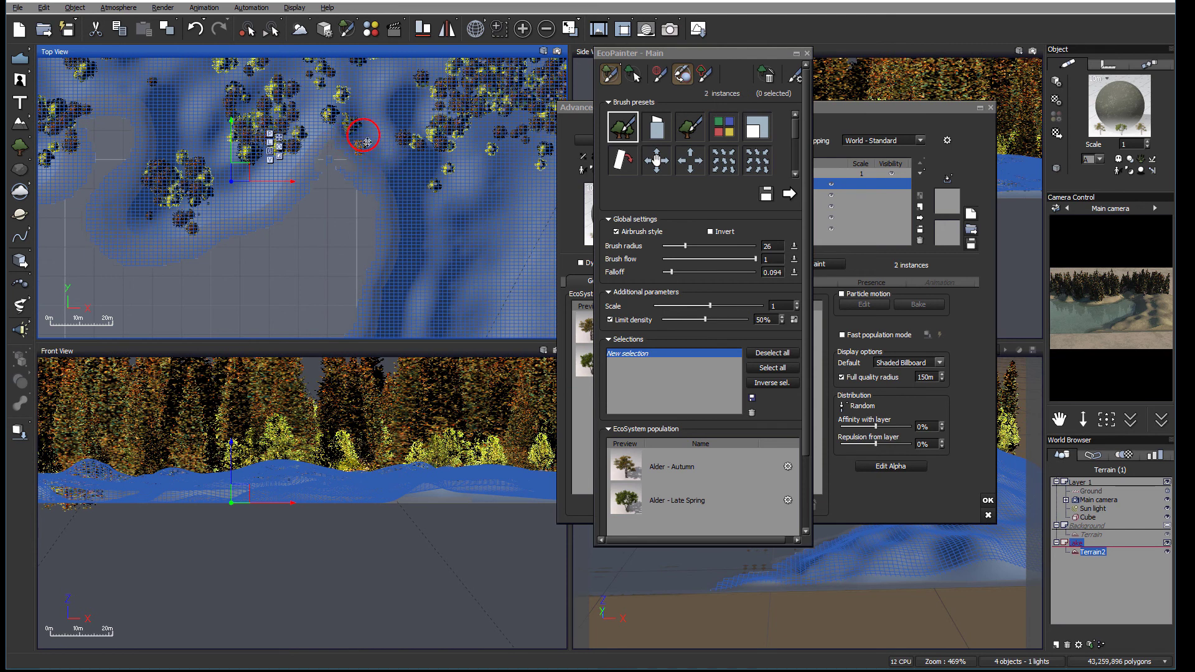
{"action": "left_click", "coordinate": [611, 319]}
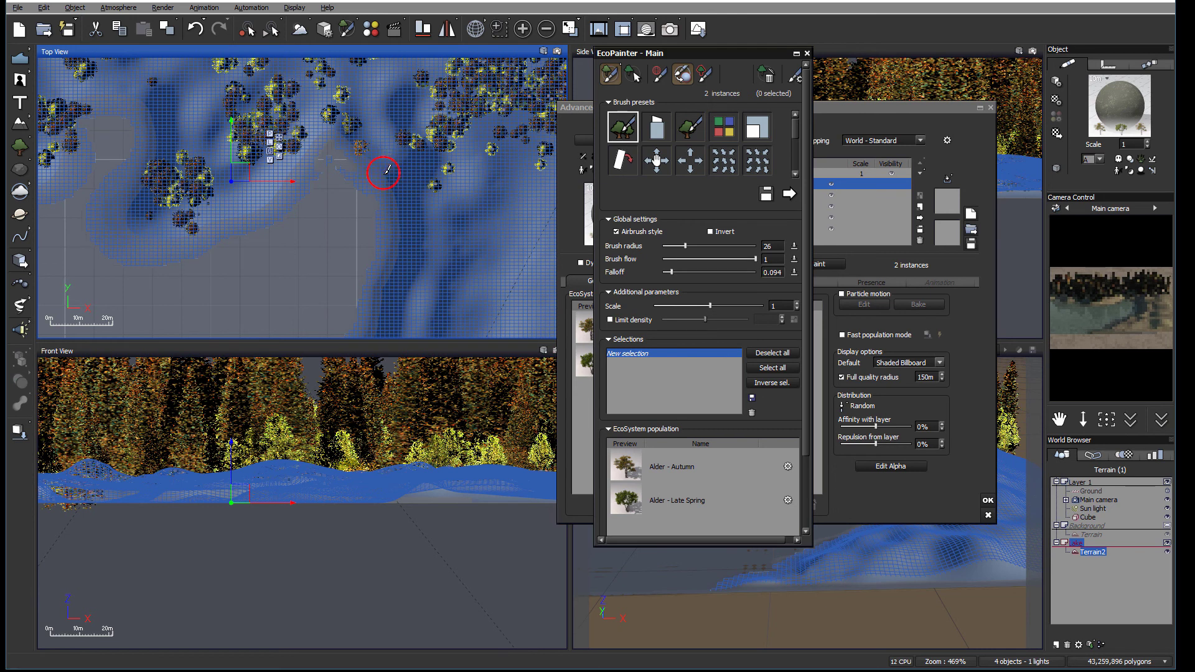
Paint alders along the lake's inner shore in the top view and down the length of its eastern bank.
{"action": "left_click", "coordinate": [373, 154]}
{"action": "mouse_move", "coordinate": [339, 126]}
{"action": "left_mouse_down"}
{"action": "mouse_move", "coordinate": [205, 215]}
{"action": "mouse_move", "coordinate": [140, 218]}
{"action": "mouse_move", "coordinate": [166, 228]}
{"action": "left_mouse_up"}
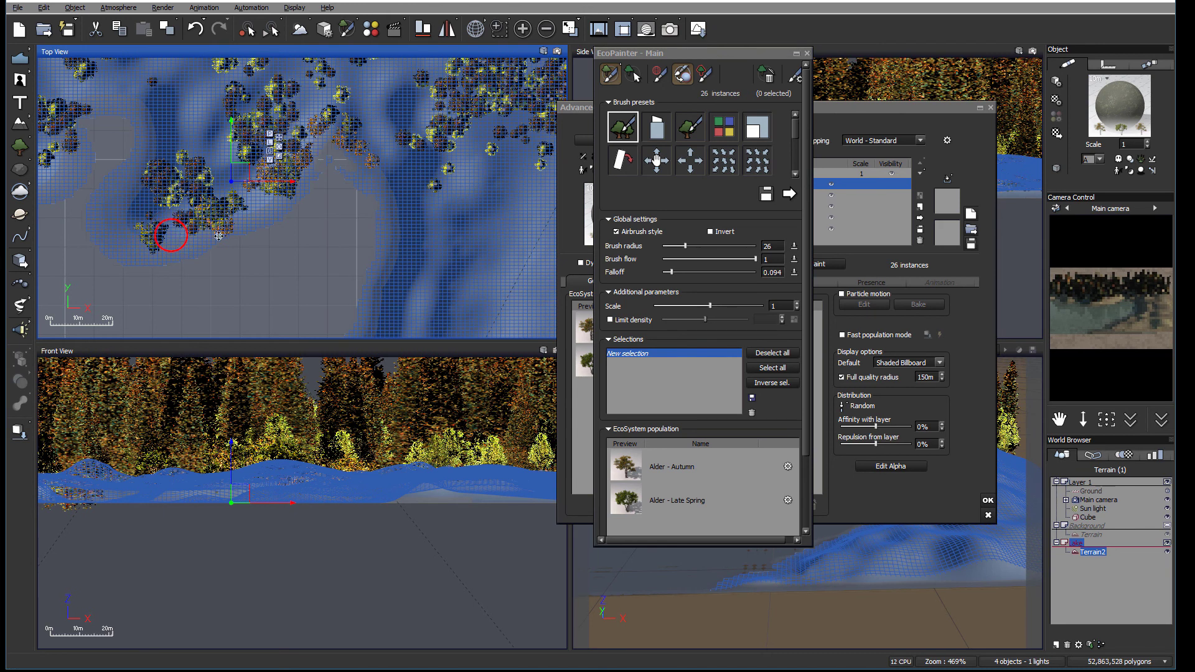
{"action": "mouse_move", "coordinate": [258, 195]}
{"action": "left_mouse_down"}
{"action": "mouse_move", "coordinate": [336, 128]}
{"action": "mouse_move", "coordinate": [320, 128]}
{"action": "mouse_move", "coordinate": [361, 115]}
{"action": "mouse_move", "coordinate": [402, 179]}
{"action": "mouse_move", "coordinate": [408, 235]}
{"action": "mouse_move", "coordinate": [392, 286]}
{"action": "mouse_move", "coordinate": [415, 177]}
{"action": "mouse_move", "coordinate": [429, 163]}
{"action": "left_mouse_up"}
{"action": "mouse_move", "coordinate": [429, 163]}
{"action": "right_mouse_down"}
{"action": "mouse_move", "coordinate": [488, 125]}
{"action": "mouse_move", "coordinate": [498, 85]}
{"action": "mouse_move", "coordinate": [448, 144]}
{"action": "right_mouse_up"}
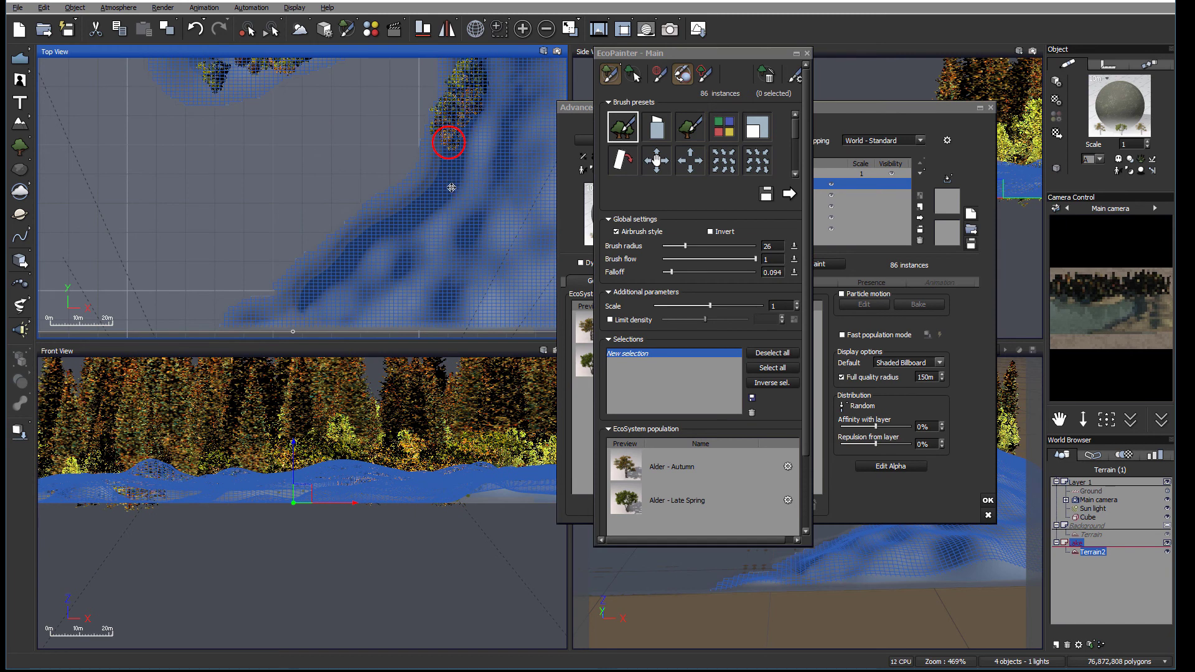
{"action": "mouse_move", "coordinate": [455, 182]}
{"action": "left_mouse_down"}
{"action": "mouse_move", "coordinate": [448, 192]}
{"action": "mouse_move", "coordinate": [454, 128]}
{"action": "mouse_move", "coordinate": [413, 208]}
{"action": "mouse_move", "coordinate": [347, 258]}
{"action": "left_mouse_up"}
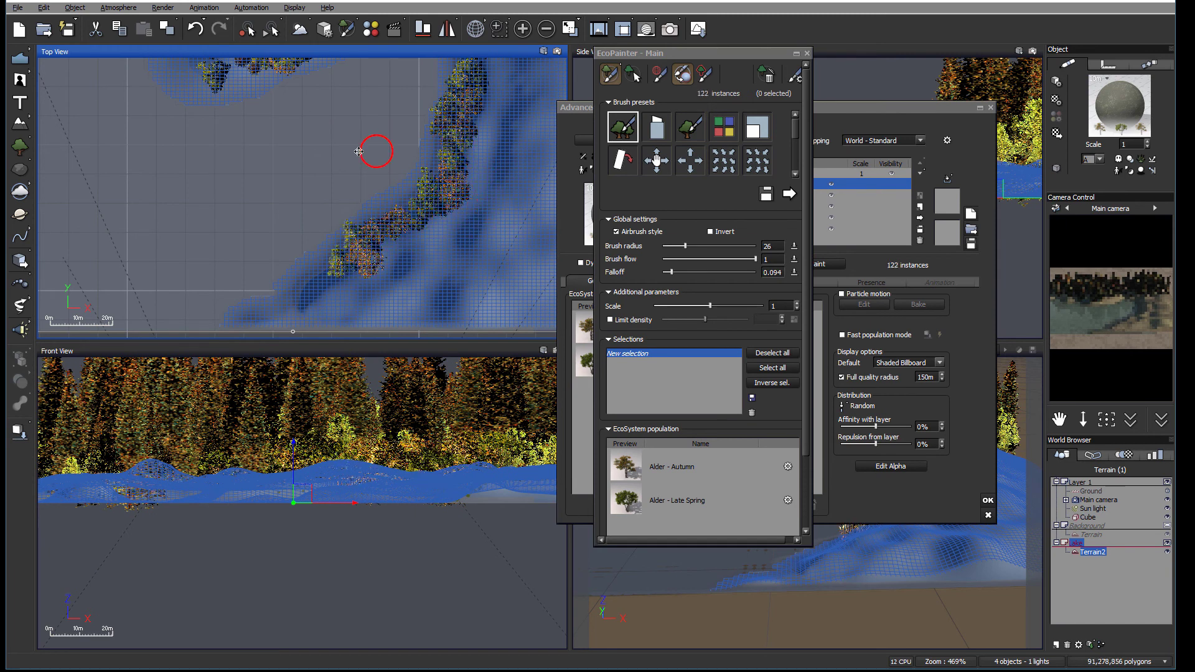
Paint alders over the western shoreline and the two headlands that project into the lake.
{"action": "right_click_drag", "start_coordinate": [387, 188], "coordinate": [507, 312]}
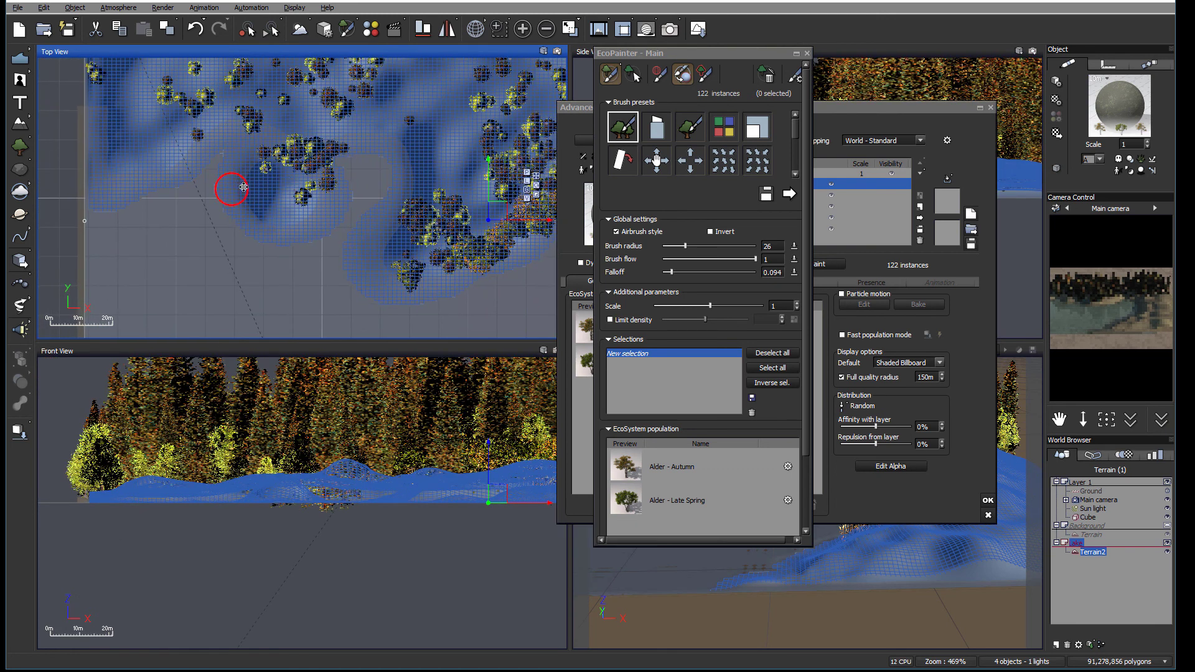
{"action": "mouse_move", "coordinate": [252, 185]}
{"action": "left_mouse_down"}
{"action": "mouse_move", "coordinate": [273, 218]}
{"action": "mouse_move", "coordinate": [293, 221]}
{"action": "mouse_move", "coordinate": [309, 182]}
{"action": "mouse_move", "coordinate": [290, 214]}
{"action": "mouse_move", "coordinate": [261, 195]}
{"action": "mouse_move", "coordinate": [252, 164]}
{"action": "mouse_move", "coordinate": [280, 133]}
{"action": "mouse_move", "coordinate": [249, 118]}
{"action": "mouse_move", "coordinate": [161, 168]}
{"action": "left_mouse_up"}
{"action": "mouse_move", "coordinate": [401, 132]}
{"action": "left_mouse_down"}
{"action": "mouse_move", "coordinate": [328, 127]}
{"action": "mouse_move", "coordinate": [399, 121]}
{"action": "mouse_move", "coordinate": [420, 152]}
{"action": "mouse_move", "coordinate": [425, 266]}
{"action": "left_mouse_up"}
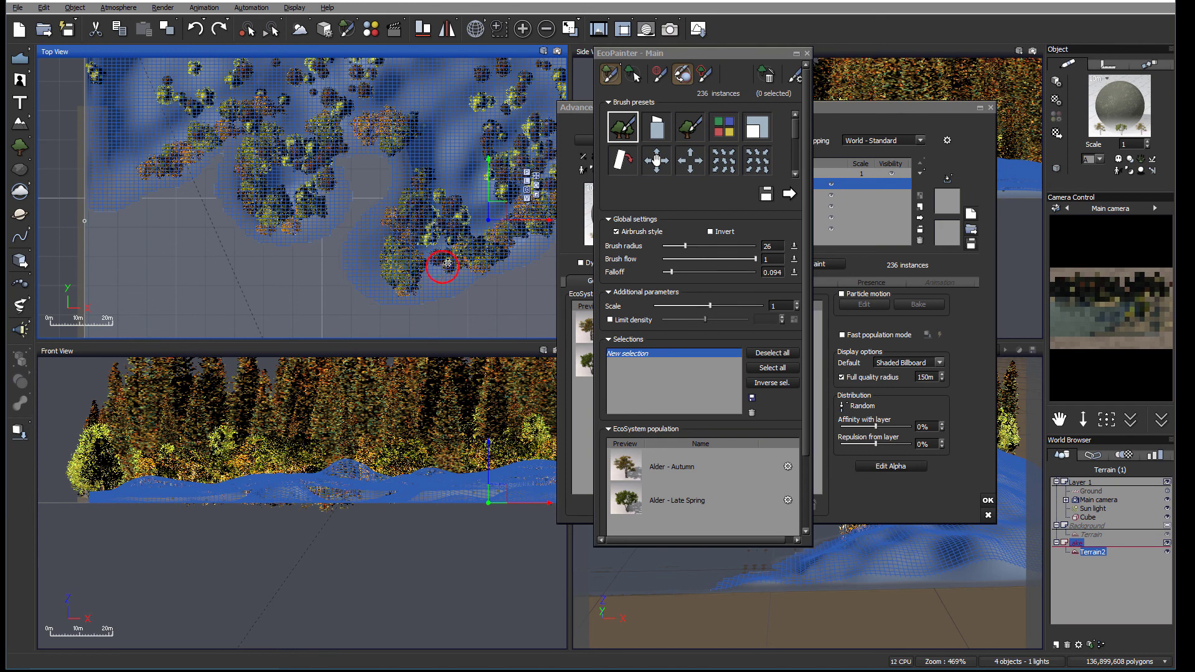
{"action": "right_click_drag", "start_coordinate": [453, 266], "coordinate": [282, 182]}
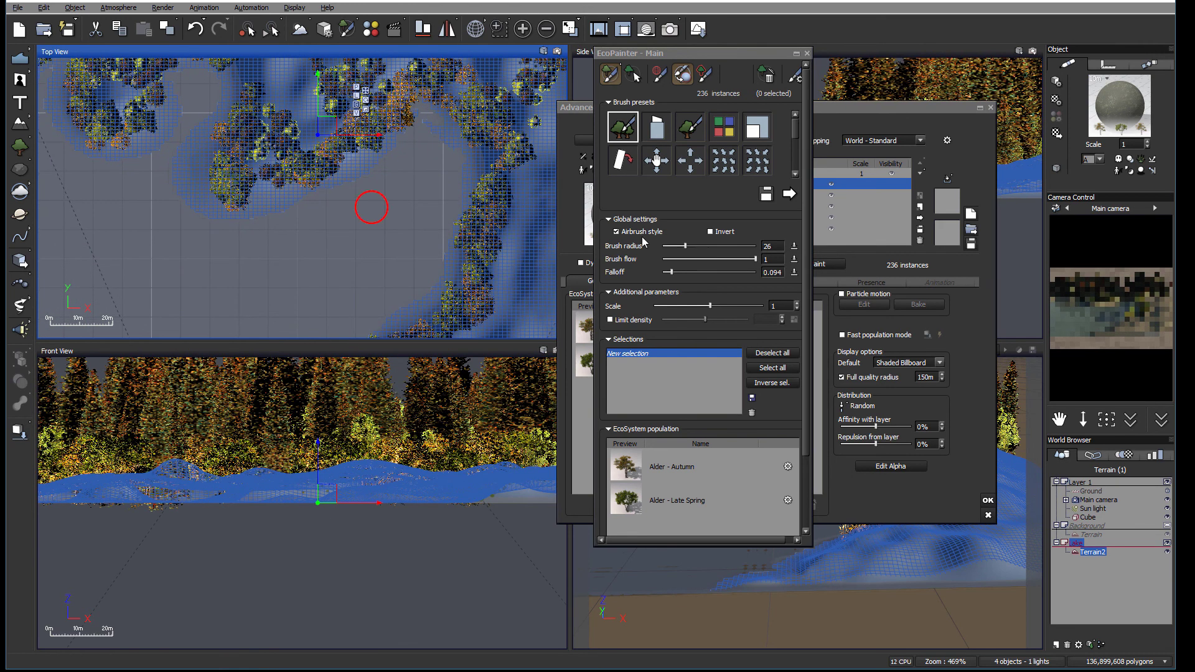
Clear the camera view of the floating windows and paint more alders there along the shoreline and over the right-hand hillside.
{"action": "left_click_drag", "start_coordinate": [900, 108], "coordinate": [488, 97]}
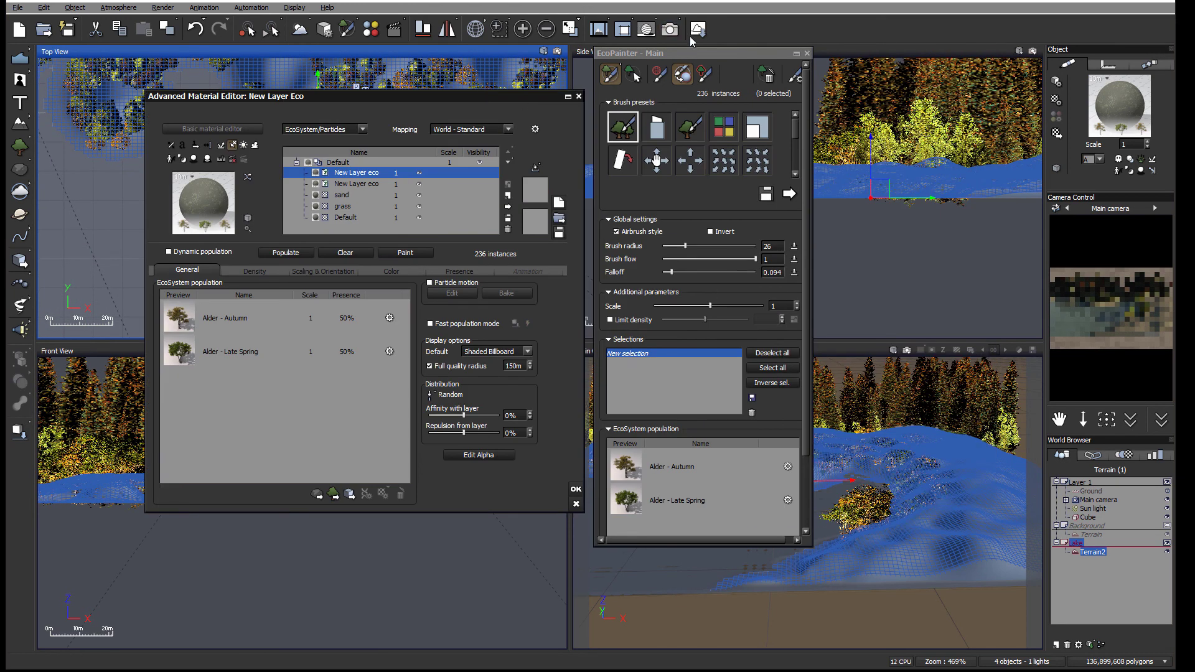
{"action": "left_click_drag", "start_coordinate": [697, 54], "coordinate": [393, 51]}
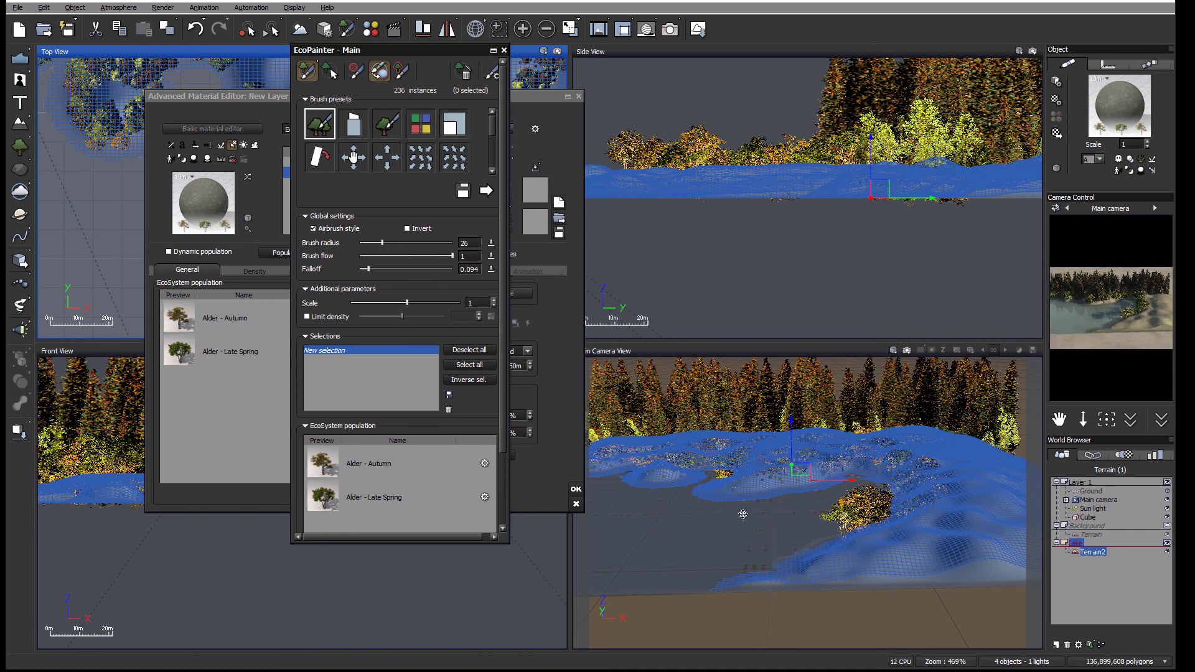
{"action": "left_click", "coordinate": [781, 484]}
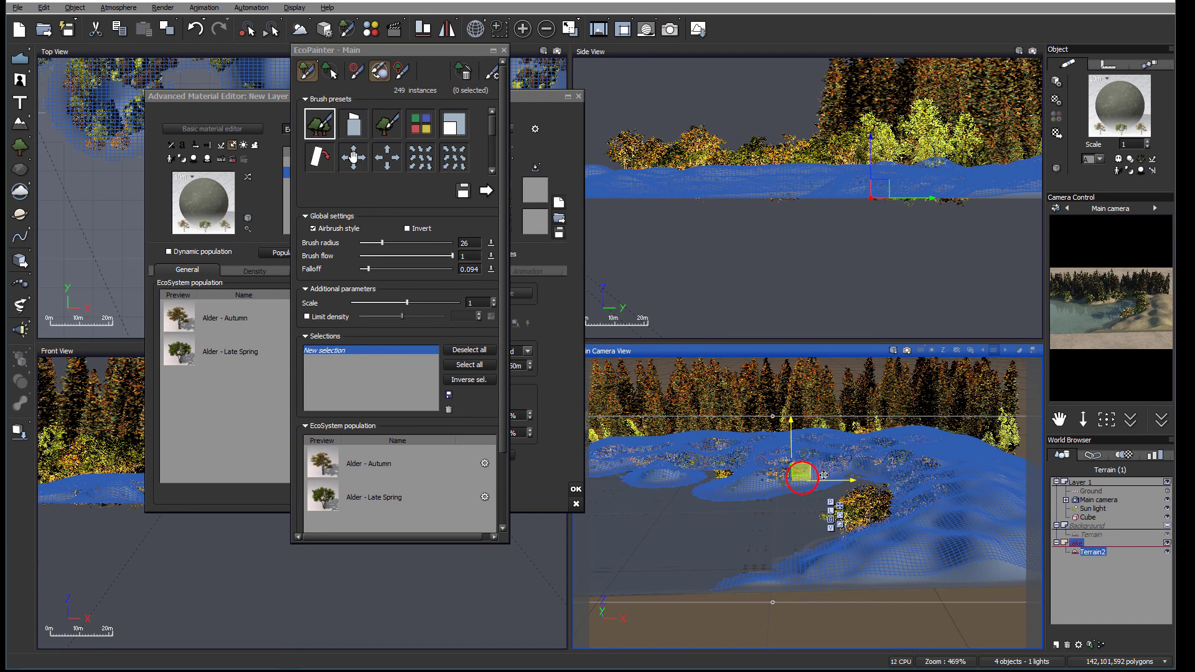
{"action": "mouse_move", "coordinate": [802, 481]}
{"action": "left_mouse_down"}
{"action": "mouse_move", "coordinate": [740, 490]}
{"action": "mouse_move", "coordinate": [797, 491]}
{"action": "mouse_move", "coordinate": [833, 465]}
{"action": "mouse_move", "coordinate": [855, 477]}
{"action": "mouse_move", "coordinate": [883, 465]}
{"action": "mouse_move", "coordinate": [892, 534]}
{"action": "mouse_move", "coordinate": [709, 519]}
{"action": "mouse_move", "coordinate": [712, 480]}
{"action": "mouse_move", "coordinate": [648, 480]}
{"action": "mouse_move", "coordinate": [728, 470]}
{"action": "mouse_move", "coordinate": [760, 488]}
{"action": "mouse_move", "coordinate": [730, 491]}
{"action": "mouse_move", "coordinate": [760, 485]}
{"action": "mouse_move", "coordinate": [847, 544]}
{"action": "mouse_move", "coordinate": [854, 490]}
{"action": "mouse_move", "coordinate": [876, 476]}
{"action": "mouse_move", "coordinate": [871, 526]}
{"action": "mouse_move", "coordinate": [797, 580]}
{"action": "left_mouse_up"}
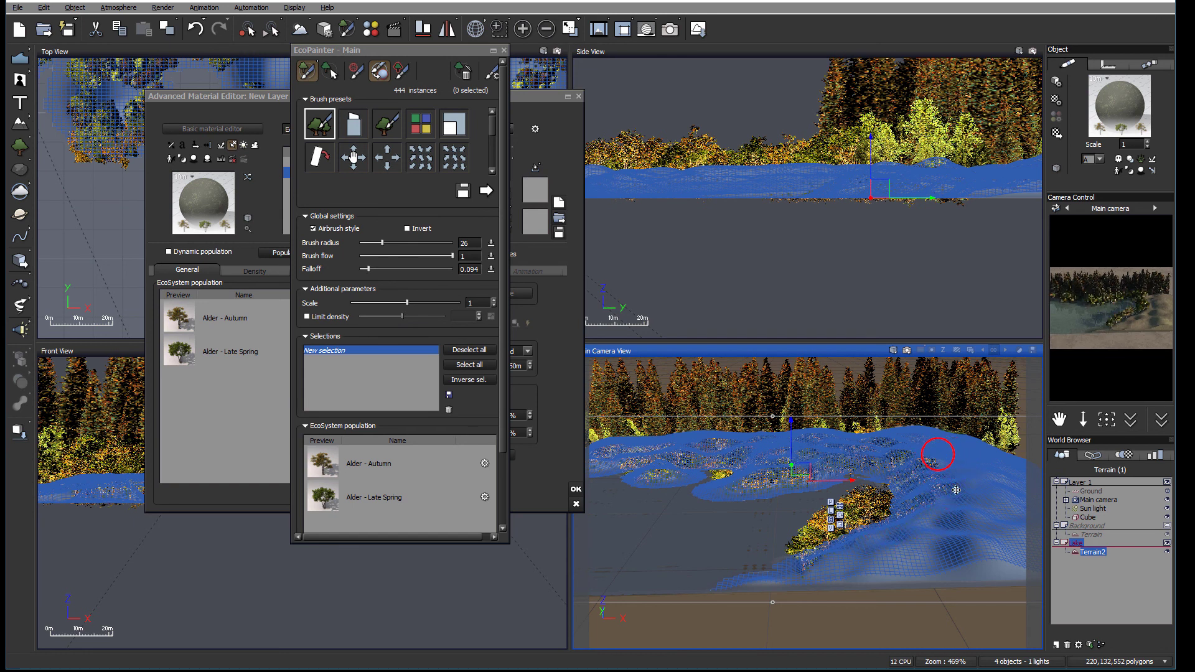
{"action": "left_click", "coordinate": [936, 521]}
{"action": "mouse_move", "coordinate": [963, 521]}
{"action": "left_mouse_down"}
{"action": "mouse_move", "coordinate": [943, 539]}
{"action": "mouse_move", "coordinate": [998, 479]}
{"action": "left_mouse_up"}
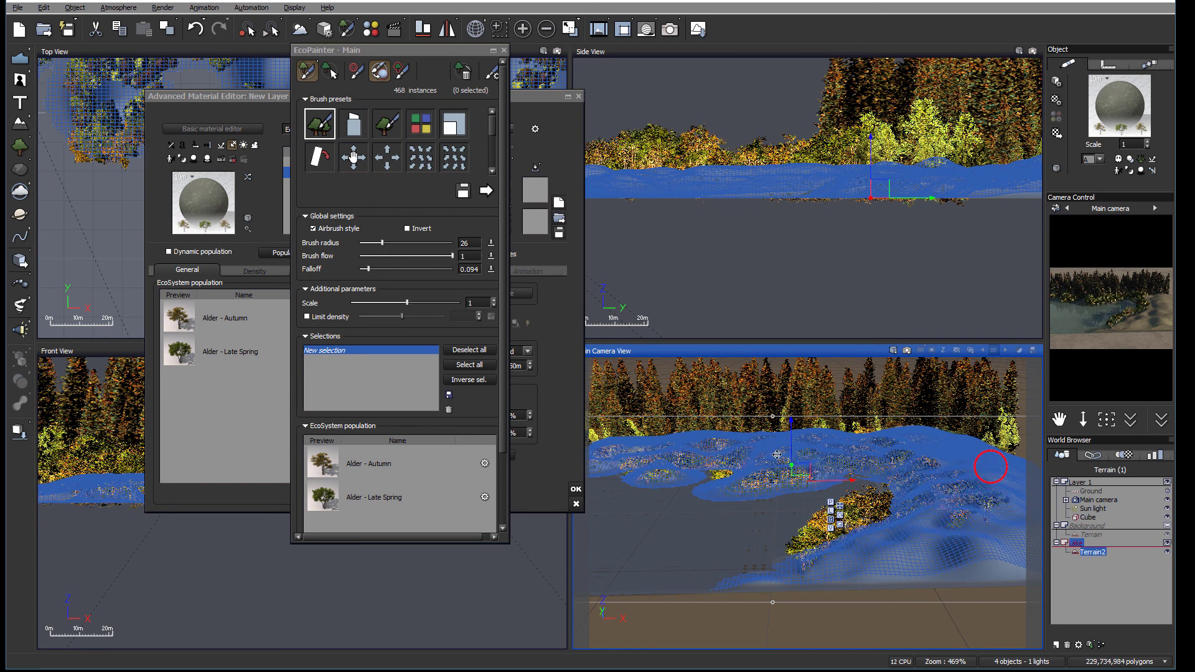
Close the EcoPainter and the material editor, and save the scene.
{"action": "left_click", "coordinate": [505, 50]}
{"action": "left_click", "coordinate": [578, 97]}
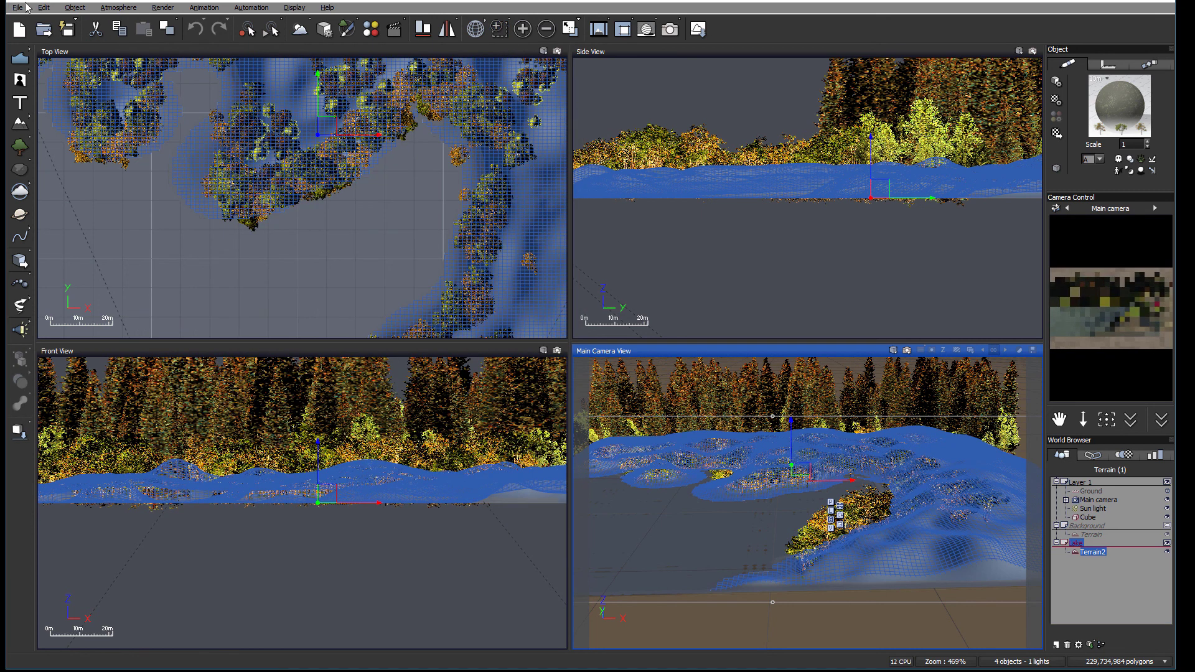
{"action": "left_click", "coordinate": [24, 8]}
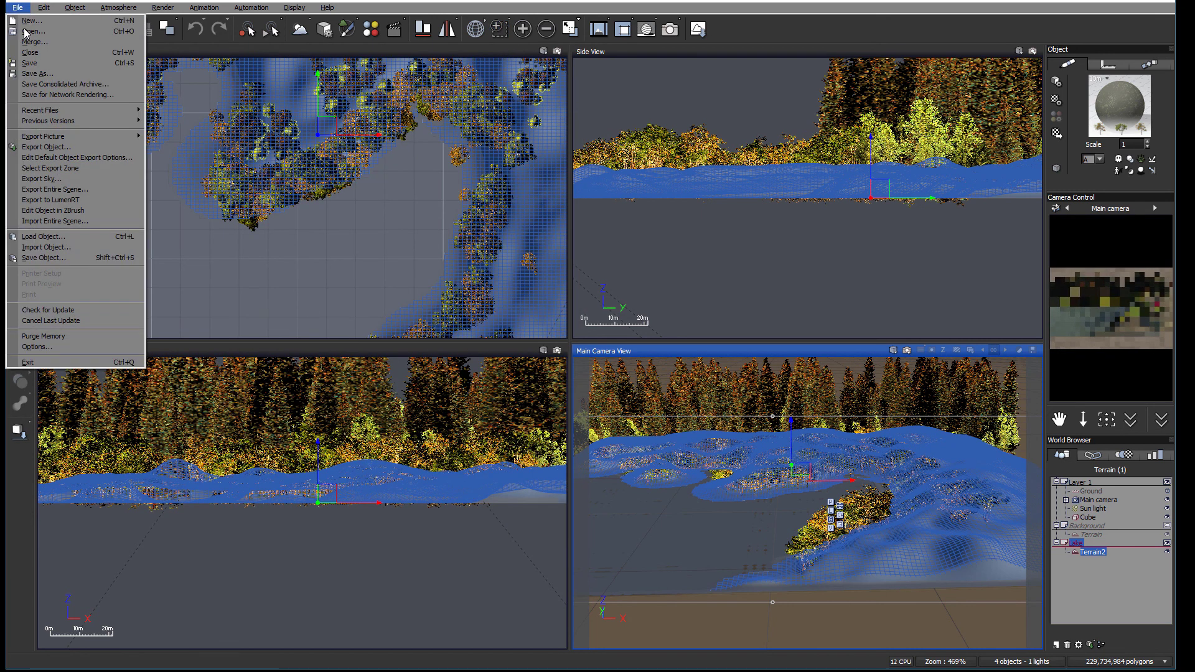
{"action": "left_click", "coordinate": [80, 65]}
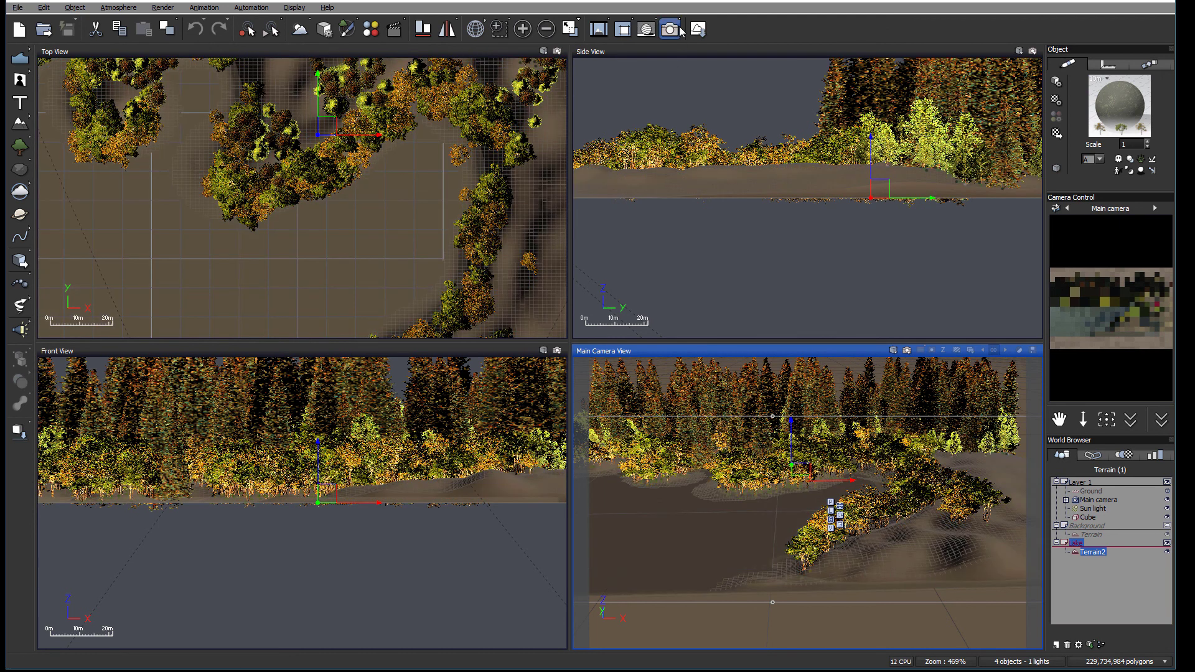
Render the main camera view, accept the post-render options unchanged, and close the render display after inspecting the image.
{"action": "left_click", "coordinate": [677, 29]}
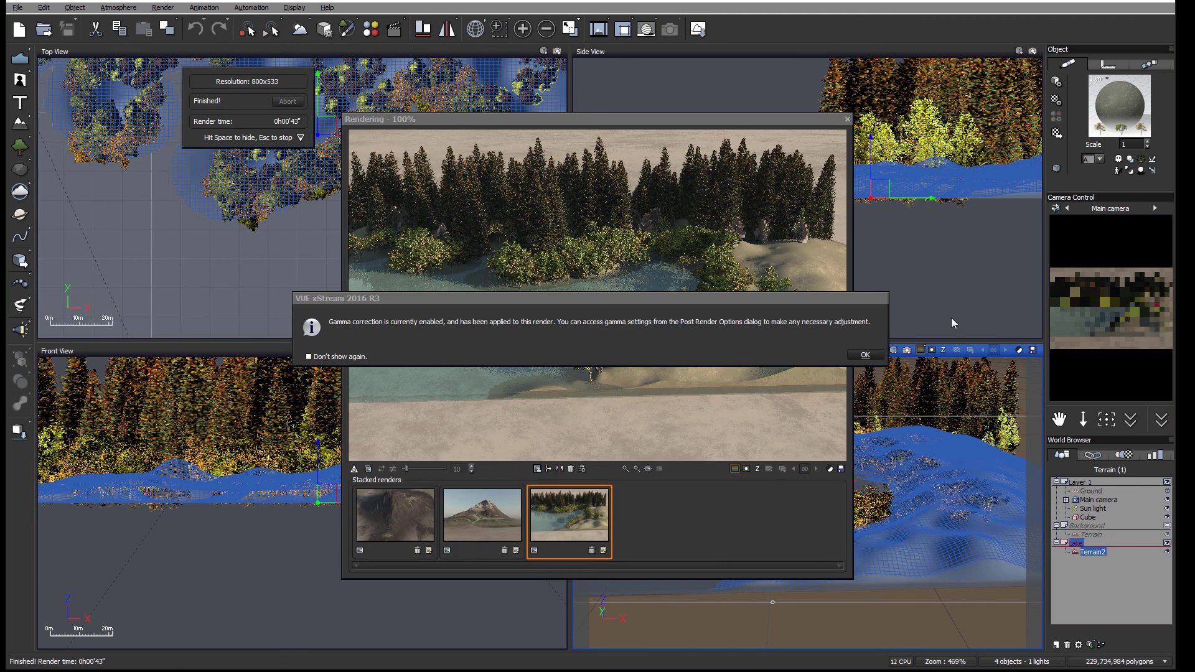
{"action": "left_click", "coordinate": [866, 354]}
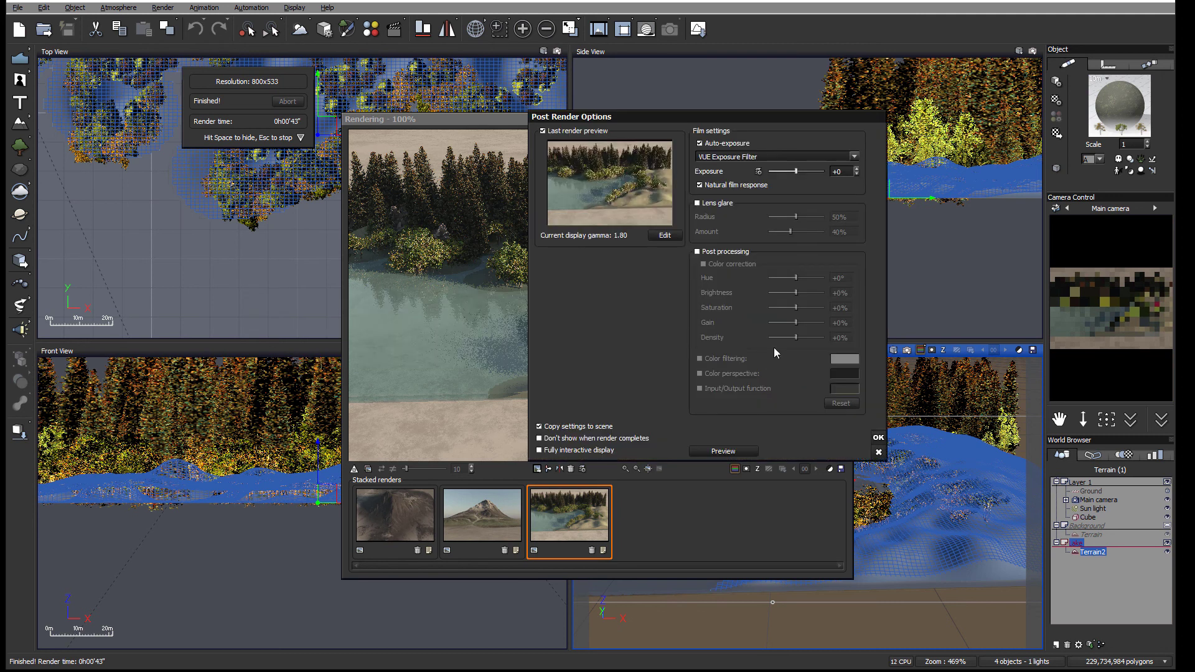
{"action": "left_click", "coordinate": [877, 438]}
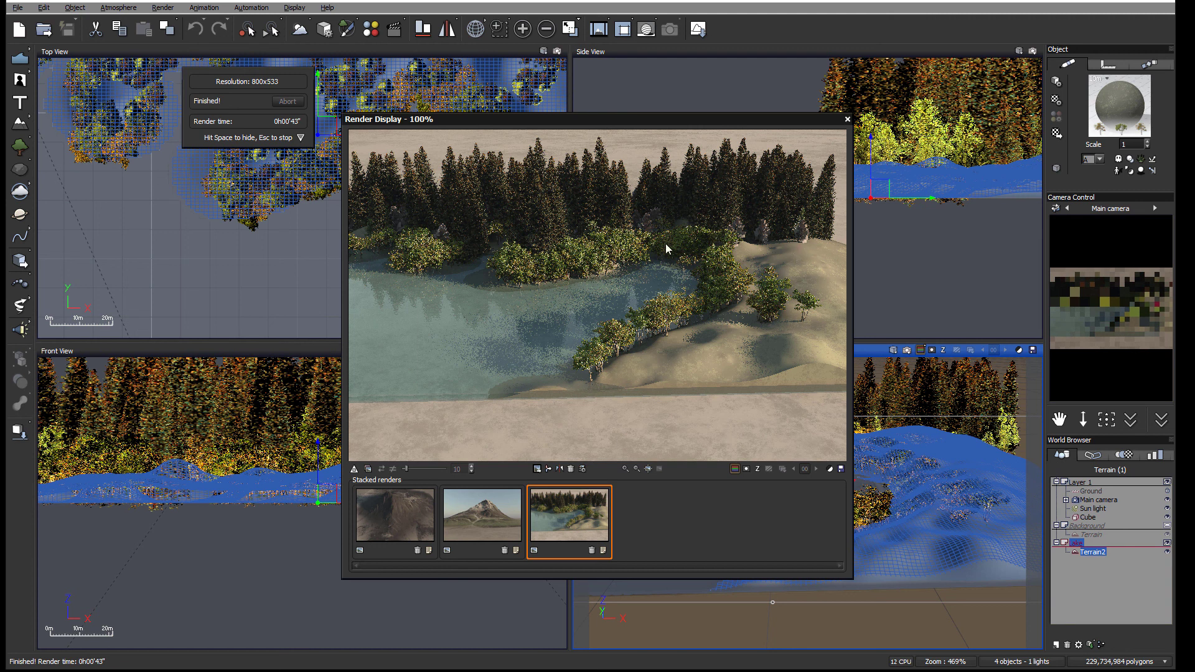
{"action": "left_click", "coordinate": [847, 119]}
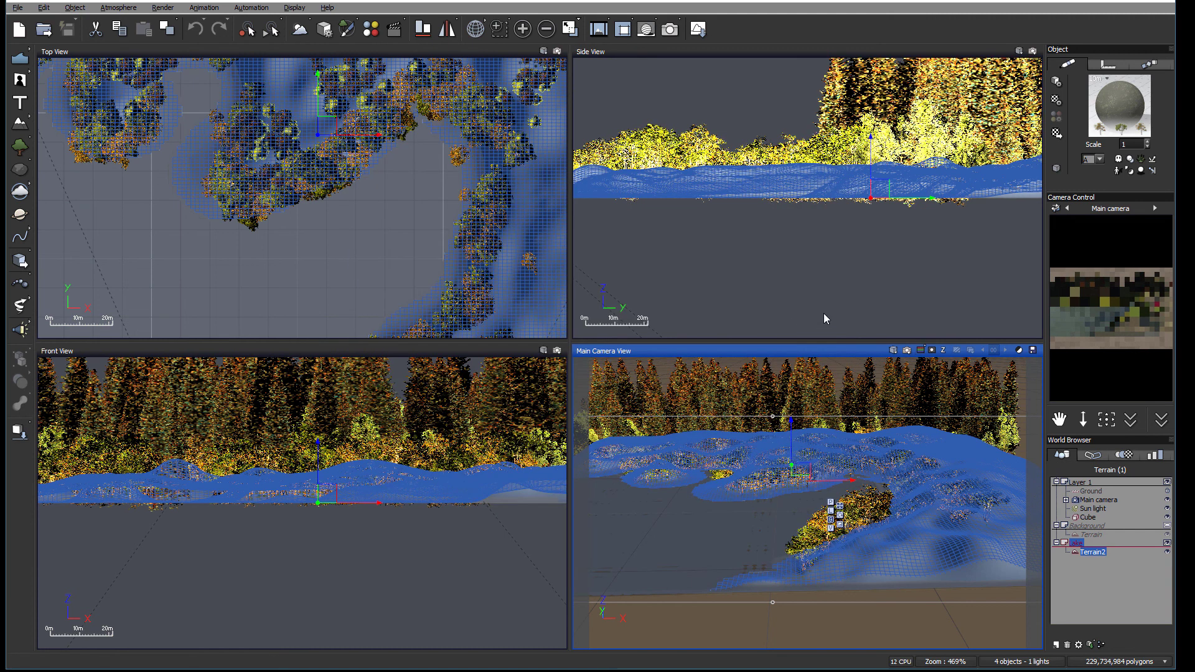
Lower the main camera to a height of about 18 m, move it back from the lake, and tilt it upward.
{"action": "double_click", "coordinate": [1099, 500]}
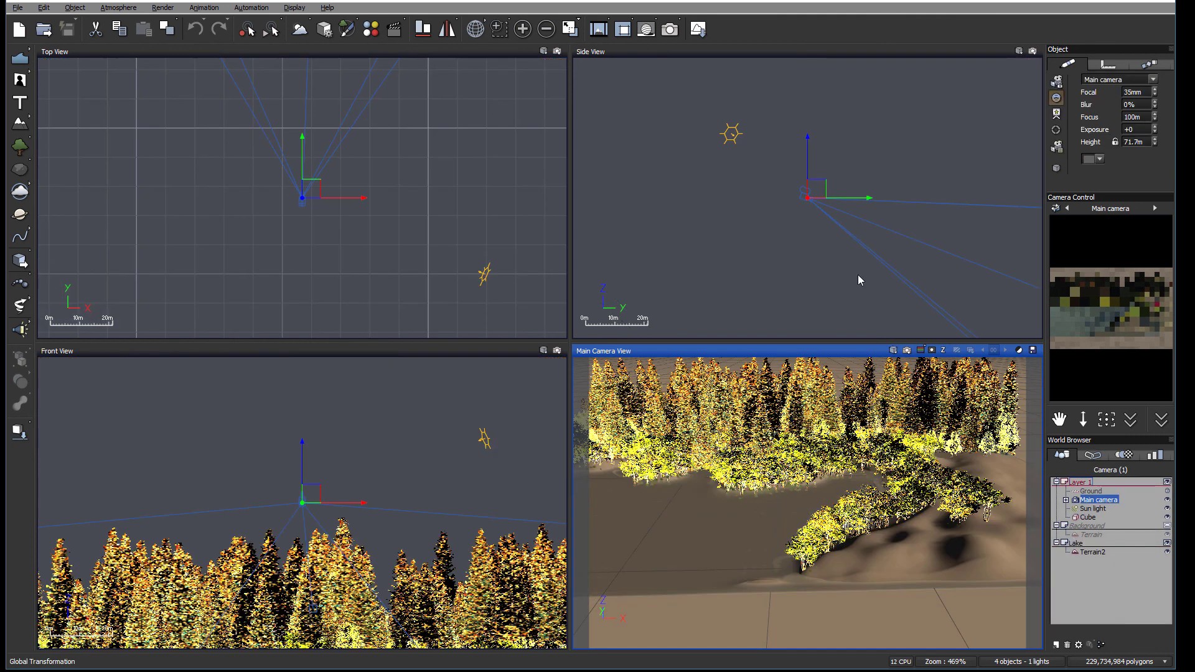
{"action": "left_click", "coordinate": [817, 138]}
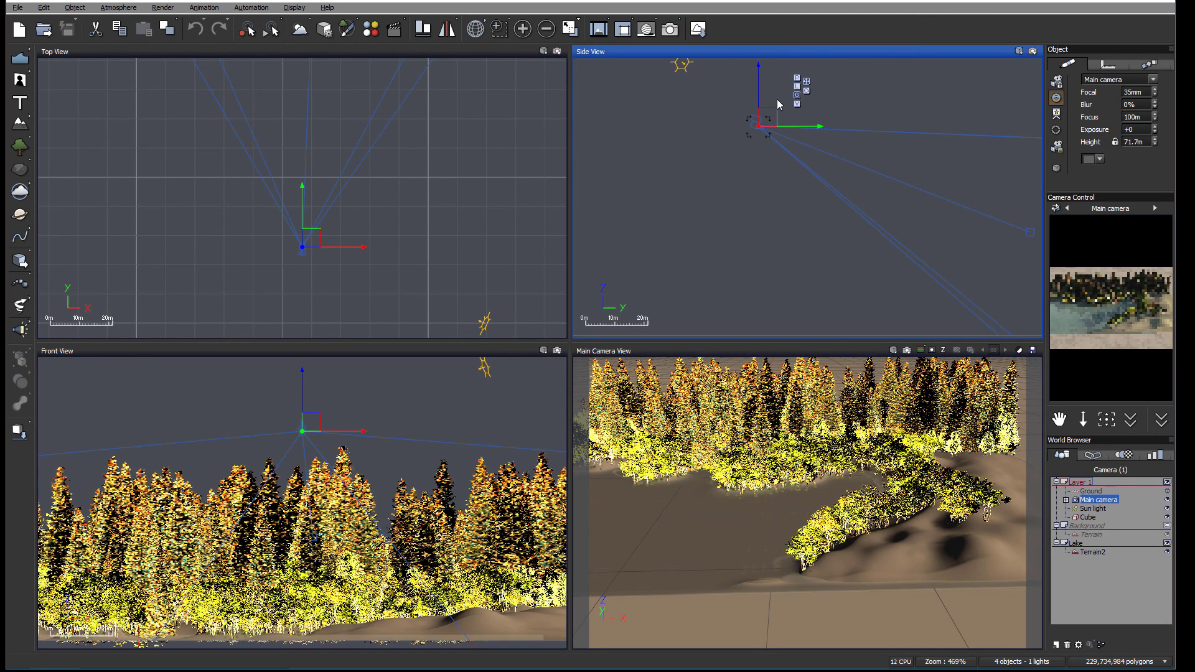
{"action": "left_click_drag", "start_coordinate": [789, 144], "coordinate": [787, 264]}
{"action": "scroll", "coordinate": [454, 283], "scroll_direction": "down", "scroll_amount": 5}
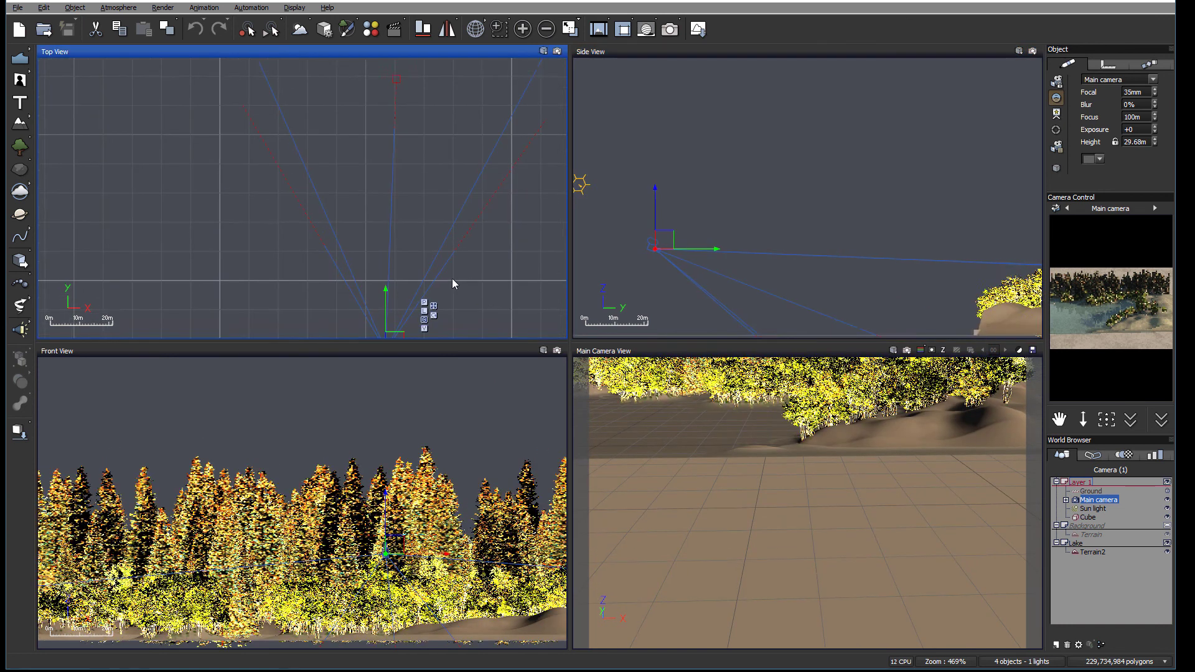
{"action": "left_click_drag", "start_coordinate": [426, 305], "coordinate": [427, 259]}
{"action": "left_click_drag", "start_coordinate": [829, 178], "coordinate": [830, 192]}
{"action": "left_click_drag", "start_coordinate": [936, 269], "coordinate": [939, 216]}
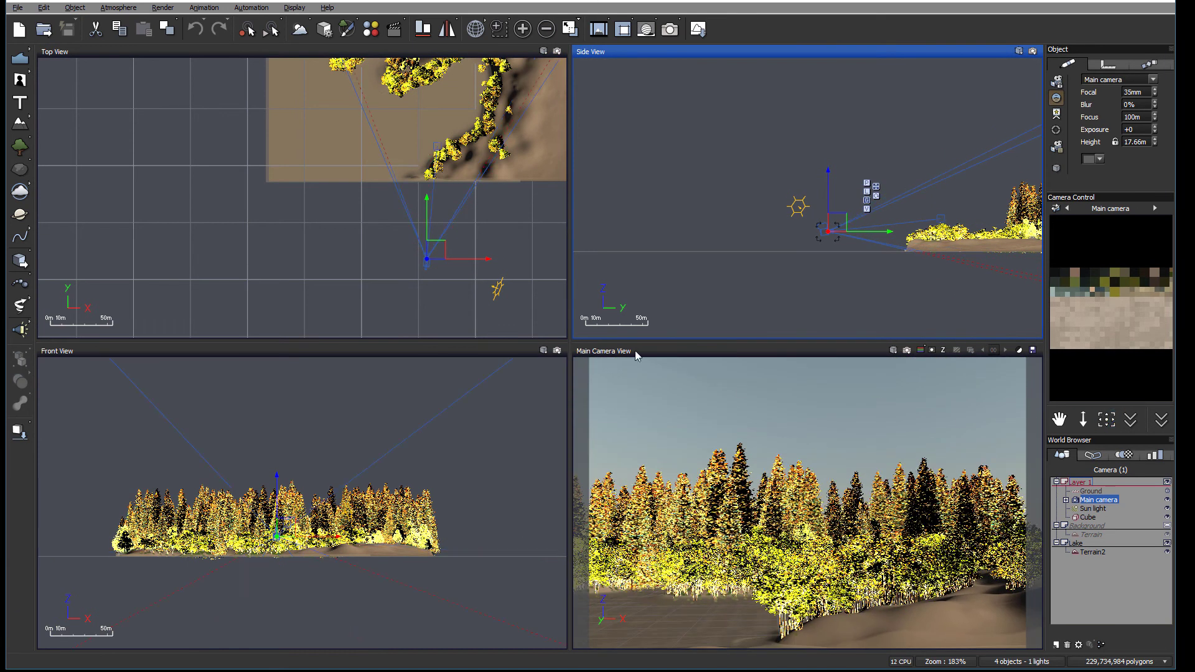
Raise the main camera to a height of about 36 m and adjust its aim to frame the tree line and sky.
{"action": "right_click_drag", "start_coordinate": [853, 221], "coordinate": [740, 216]}
{"action": "left_click_drag", "start_coordinate": [717, 216], "coordinate": [719, 200]}
{"action": "mouse_move", "coordinate": [1105, 413]}
{"action": "left_mouse_down"}
{"action": "mouse_move", "coordinate": [1106, 432]}
{"action": "mouse_move", "coordinate": [1096, 426]}
{"action": "left_mouse_up"}
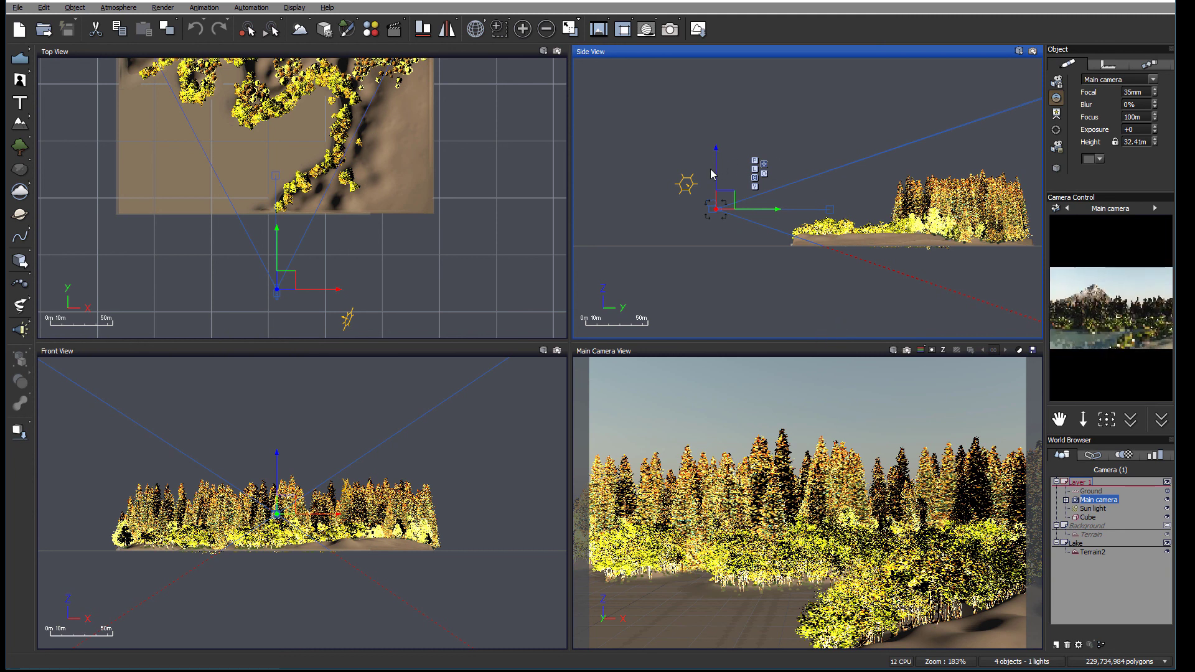
{"action": "left_click_drag", "start_coordinate": [715, 165], "coordinate": [718, 167]}
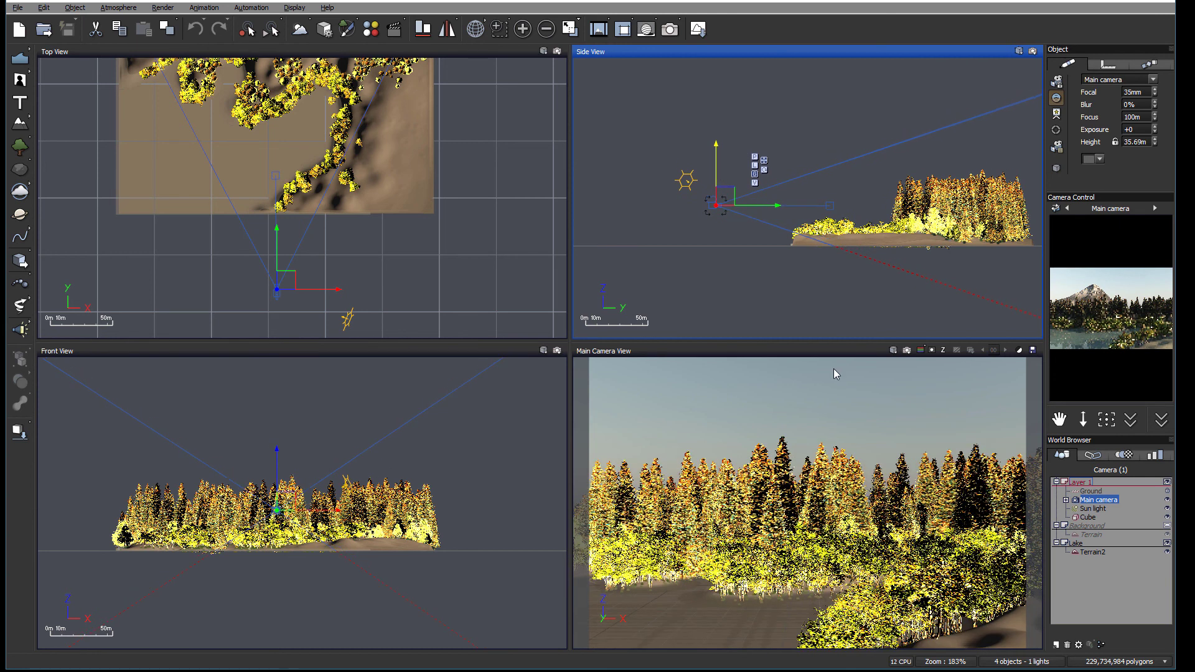
{"action": "left_click_drag", "start_coordinate": [1106, 419], "coordinate": [832, 202]}
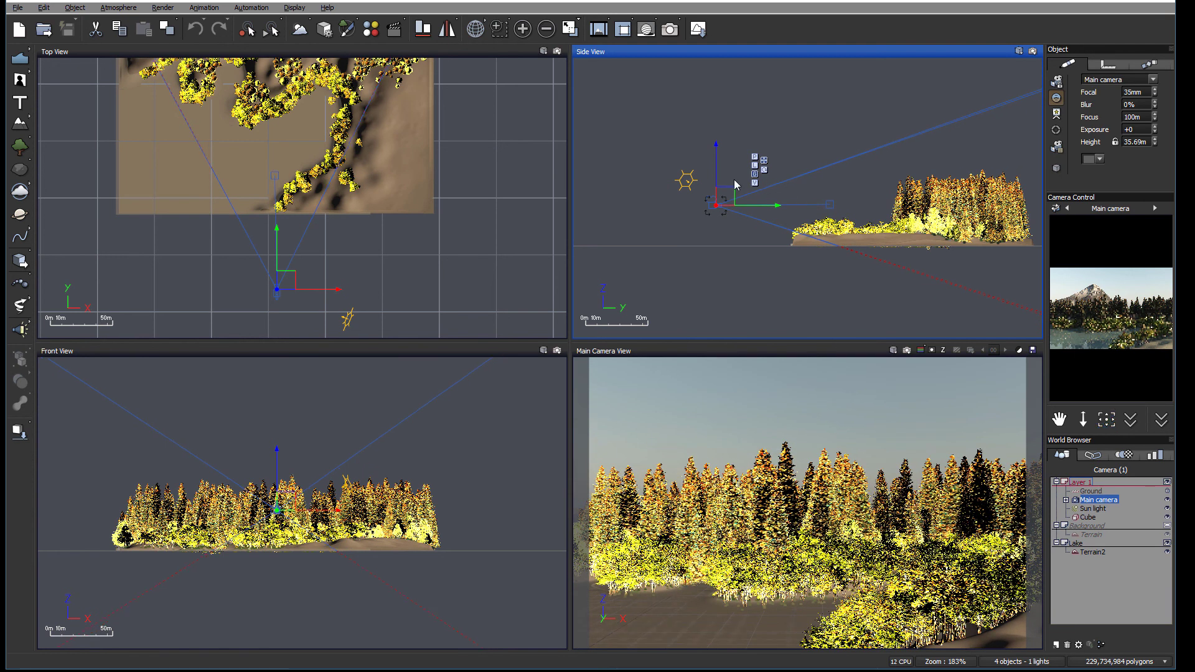
Move the main camera farther back and slightly east, raise it to about 46 m, and fine-tune its aim.
{"action": "left_click_drag", "start_coordinate": [717, 170], "coordinate": [717, 174]}
{"action": "left_click_drag", "start_coordinate": [286, 281], "coordinate": [307, 304]}
{"action": "left_click_drag", "start_coordinate": [688, 170], "coordinate": [688, 166]}
{"action": "left_click_drag", "start_coordinate": [1107, 419], "coordinate": [1111, 409]}
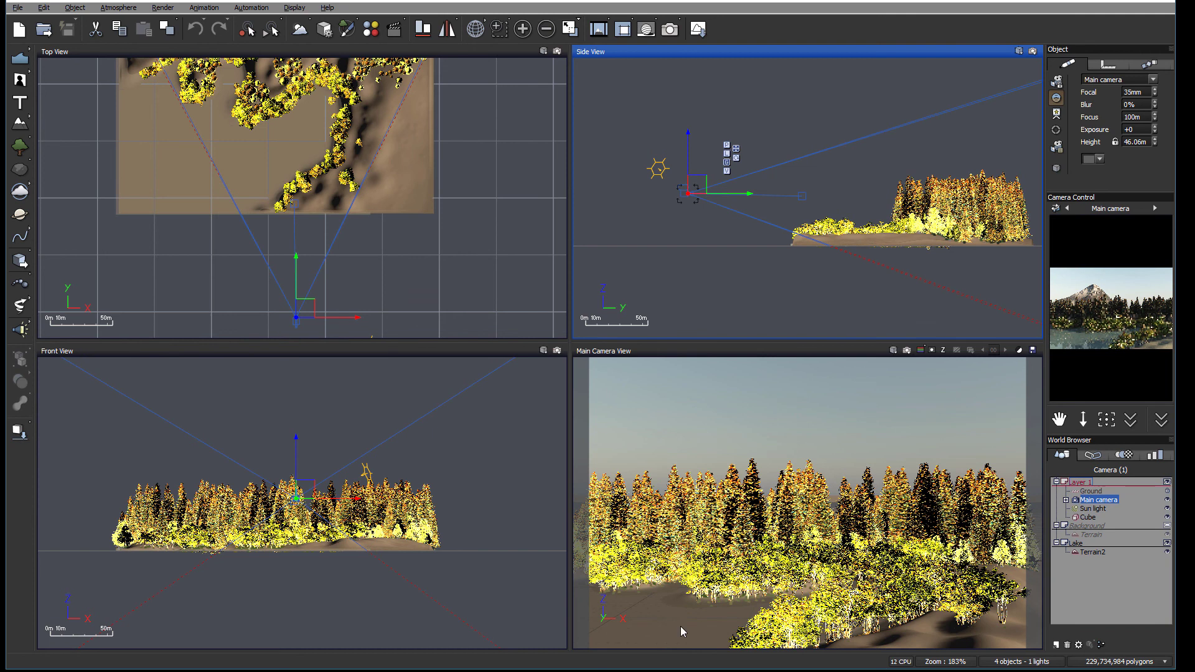
Show the Background layer and move its mountain terrain closer to the camera in the top view.
{"action": "left_click", "coordinate": [1167, 526]}
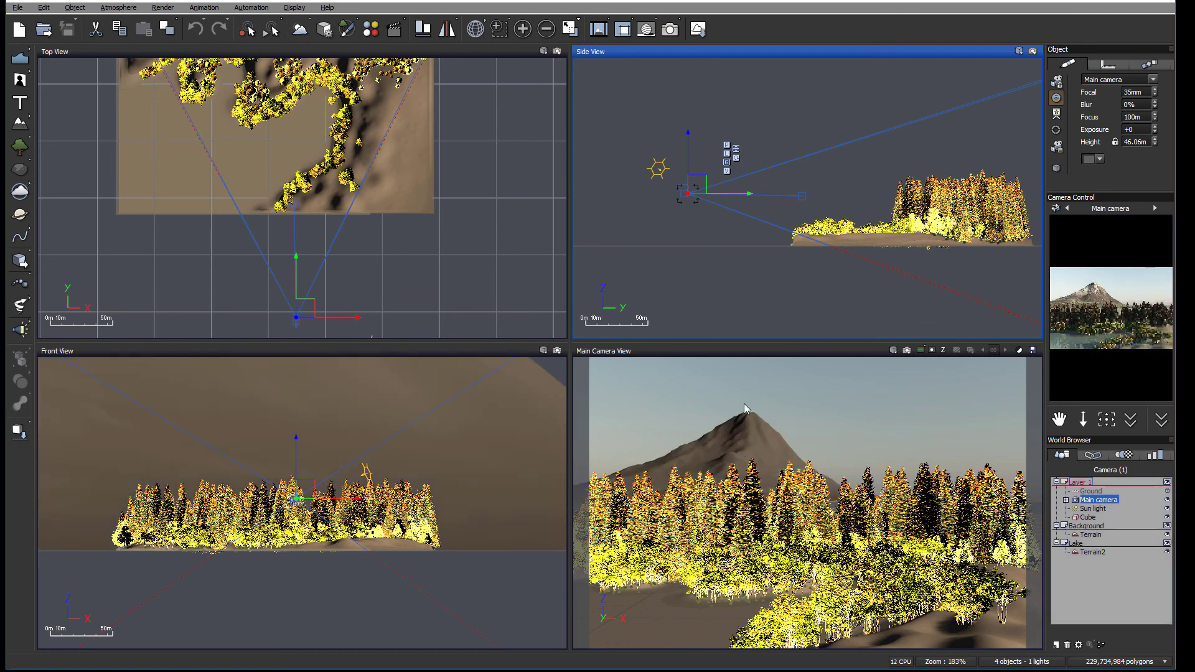
{"action": "left_click", "coordinate": [1091, 535]}
{"action": "right_click_drag", "start_coordinate": [393, 170], "coordinate": [483, 125]}
{"action": "scroll", "coordinate": [483, 125], "scroll_direction": "down", "scroll_amount": 10}
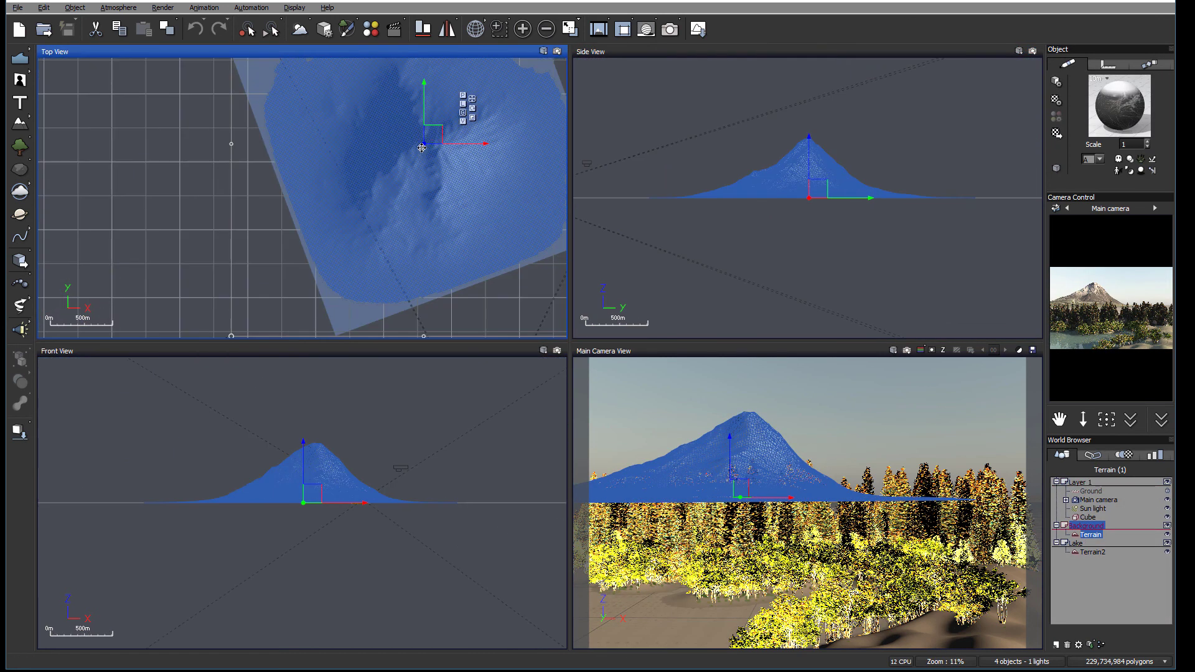
{"action": "left_click_drag", "start_coordinate": [439, 163], "coordinate": [455, 220]}
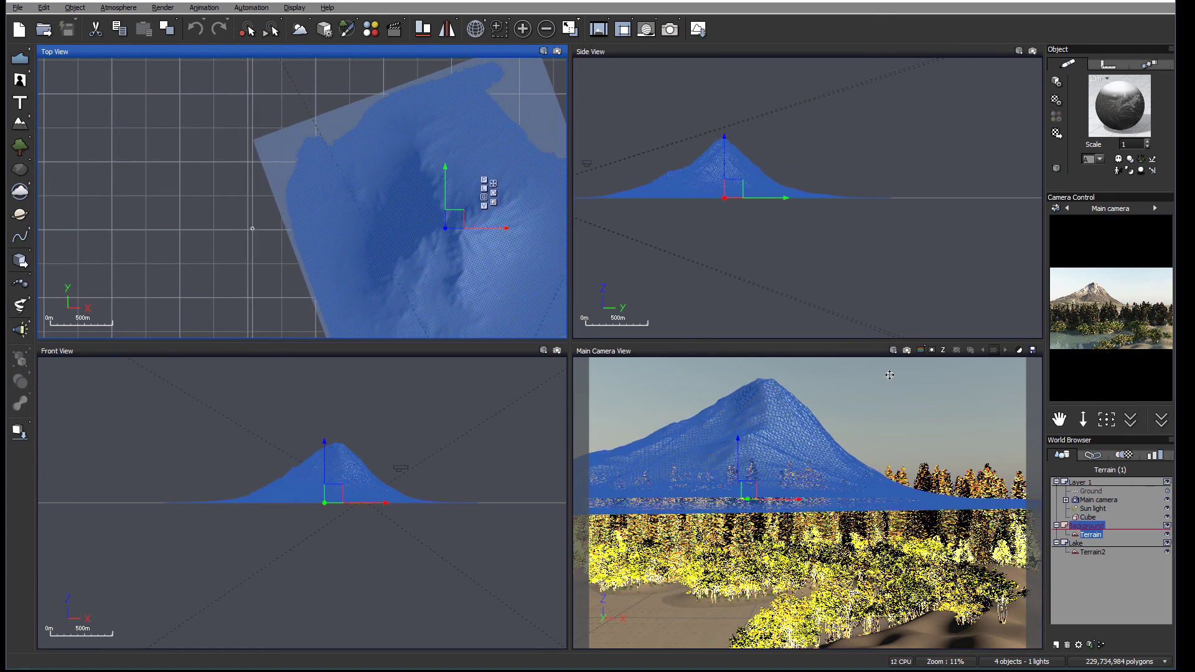